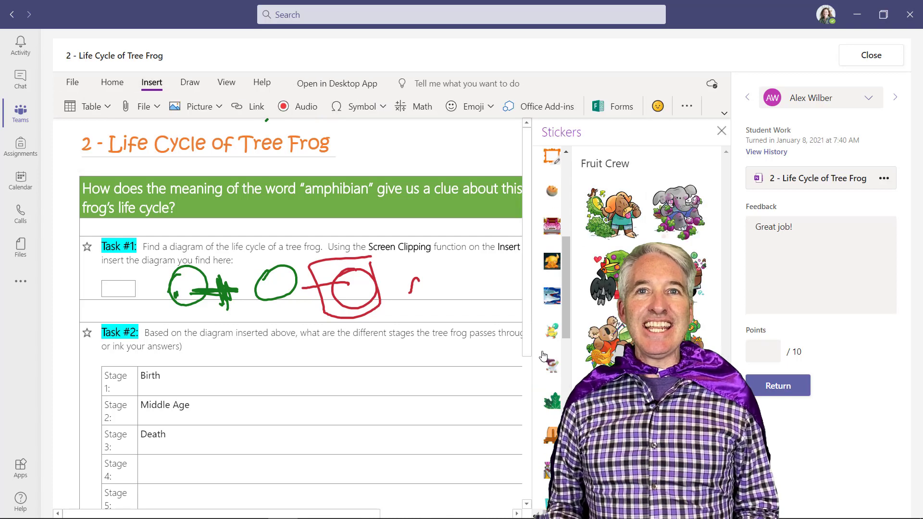
Show the Unicorn stickers and name new sections 'Unit Readings' and 'Research'
left_click(556, 308)
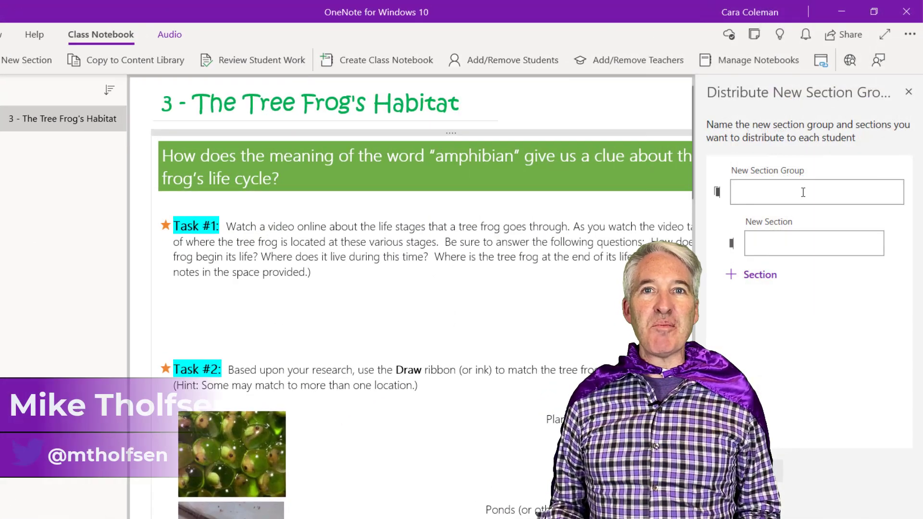
type("Unit ")
type("Readings")
key("Return")
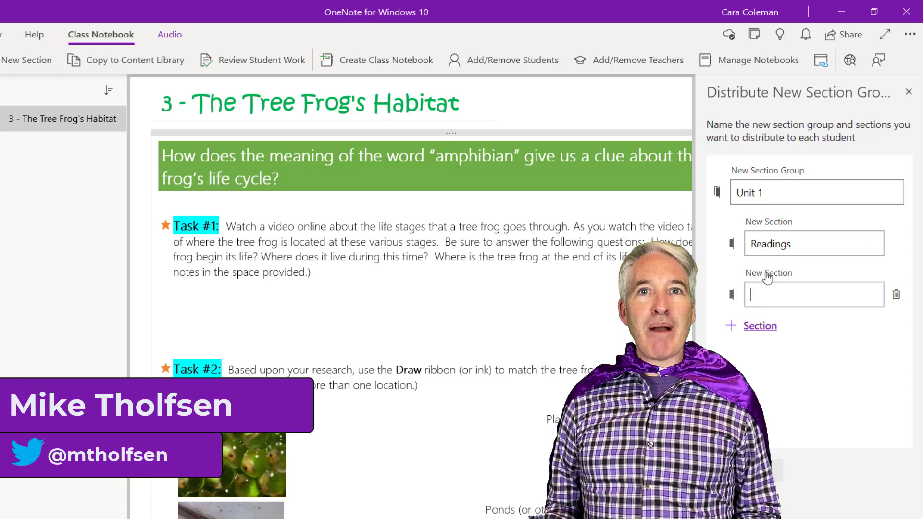
type("Research")
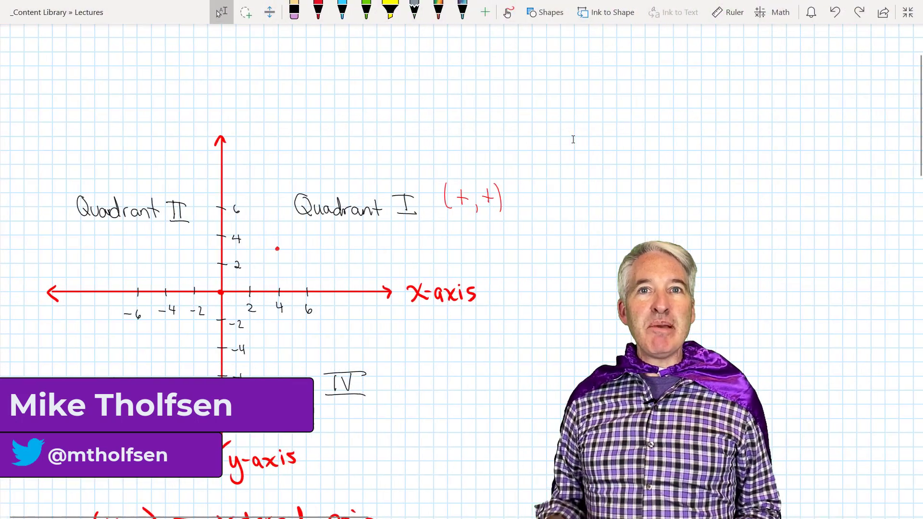
Toggle the ruler on and off, then open page '2.8 - Inequalities and Their Graphs'
left_click(724, 12)
left_click(724, 13)
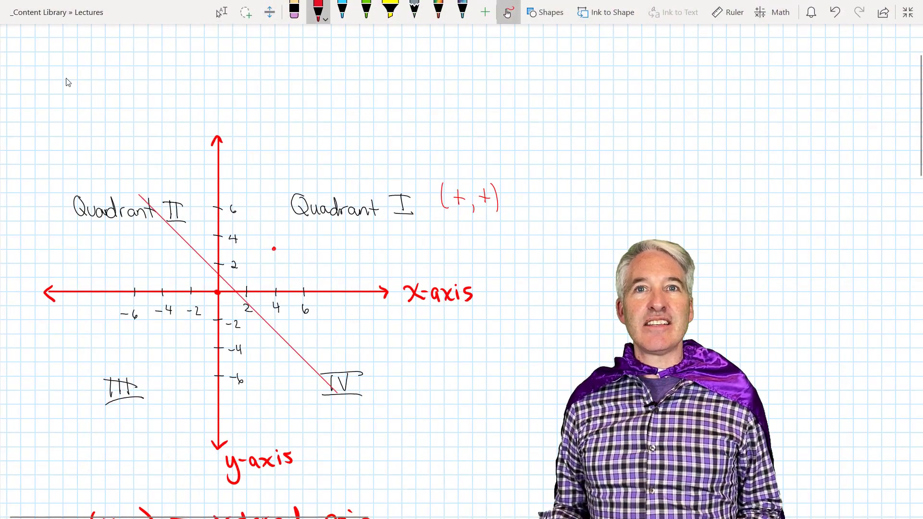
left_click(908, 12)
left_click(193, 296)
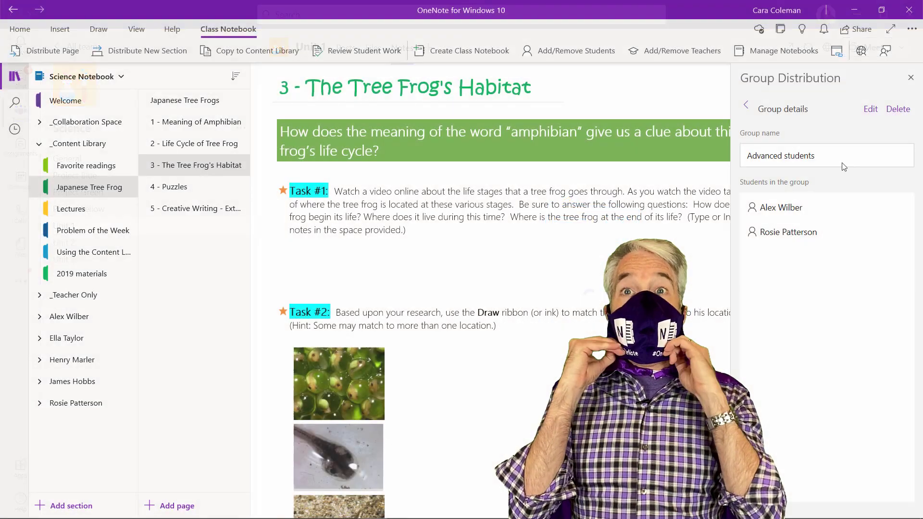
Record a short audio clip, then distribute the page to the Audio Learners group's Homework section
left_click(745, 104)
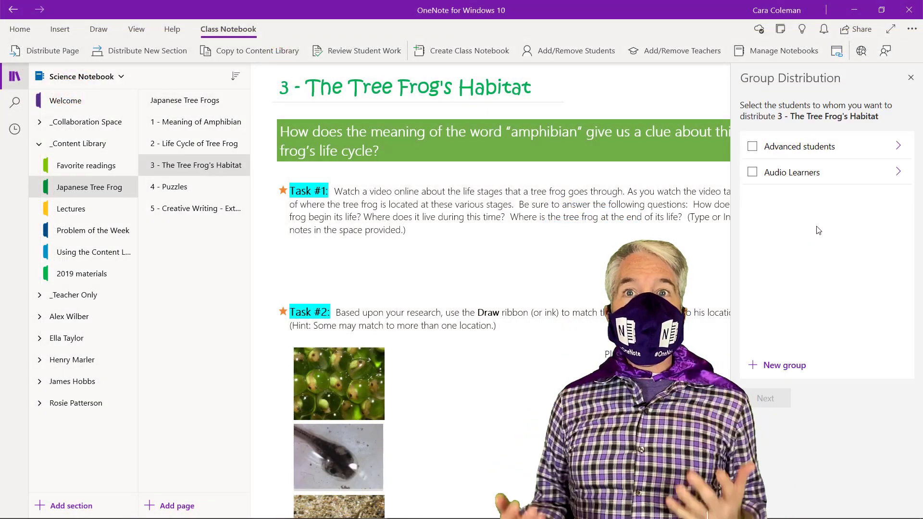
left_click(752, 172)
left_click(890, 29)
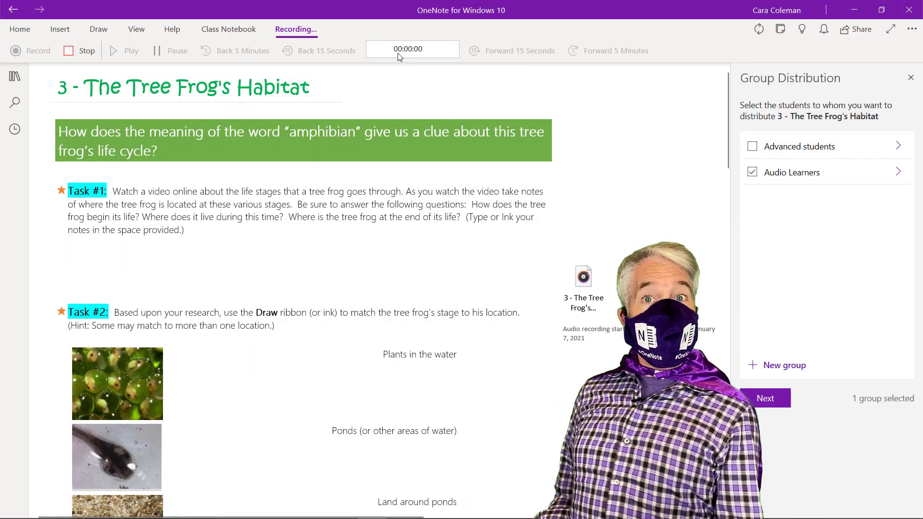
left_click(80, 51)
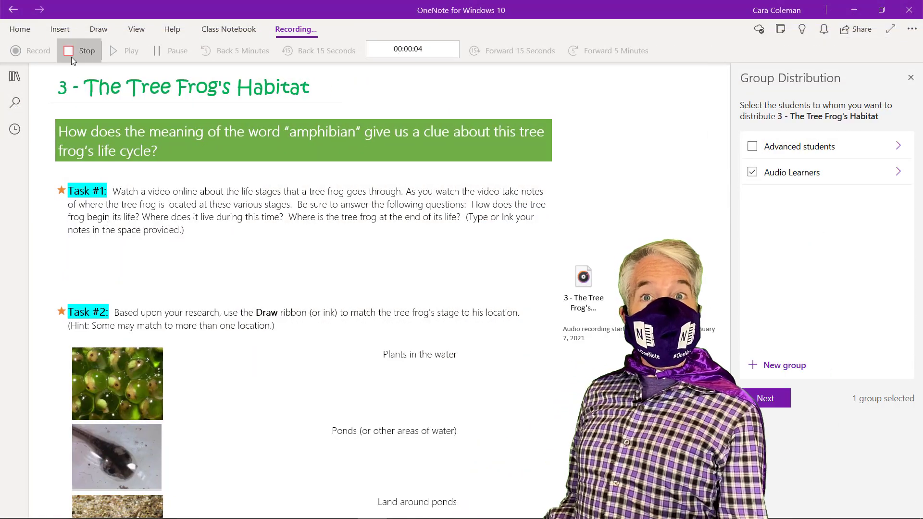
left_click(765, 398)
left_click(780, 215)
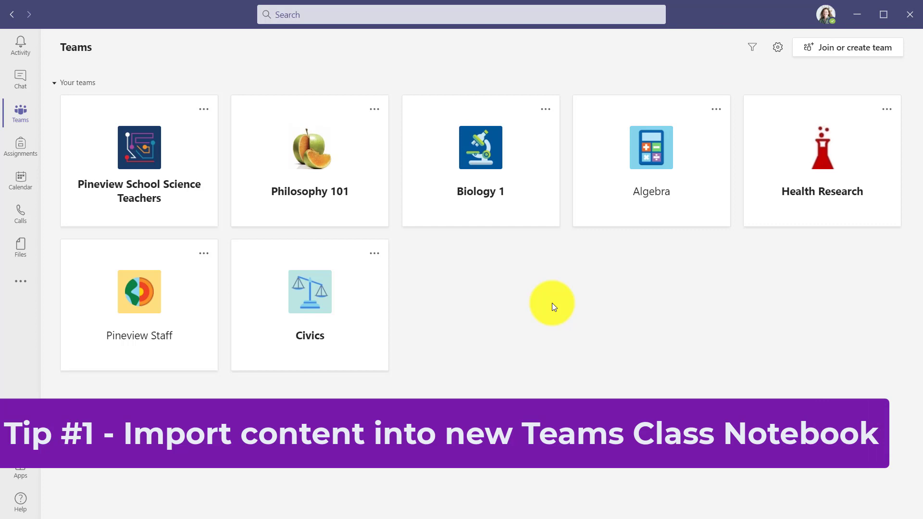
Create a new Class-type team named Science
left_click(849, 48)
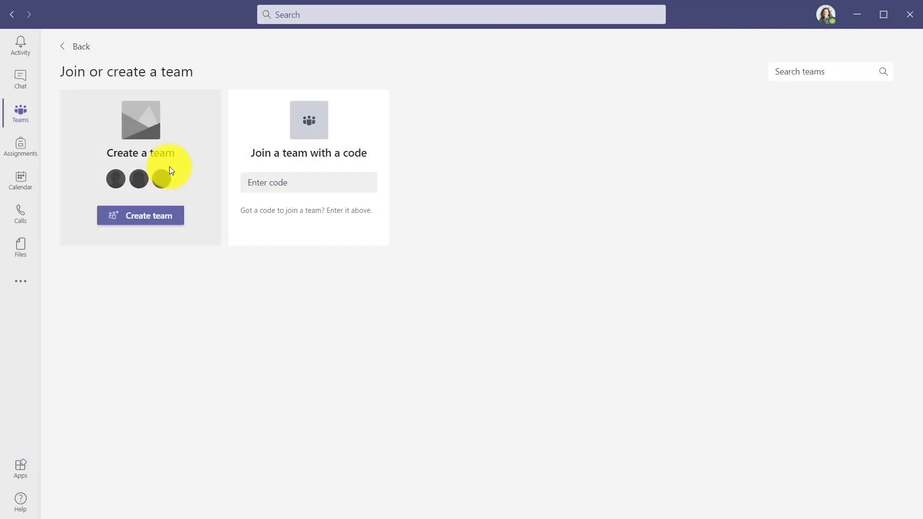
left_click(150, 217)
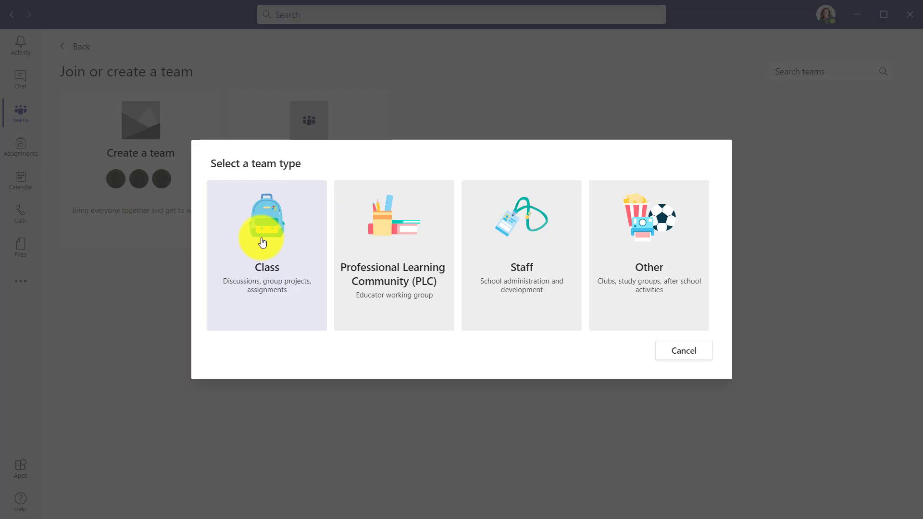
left_click(266, 242)
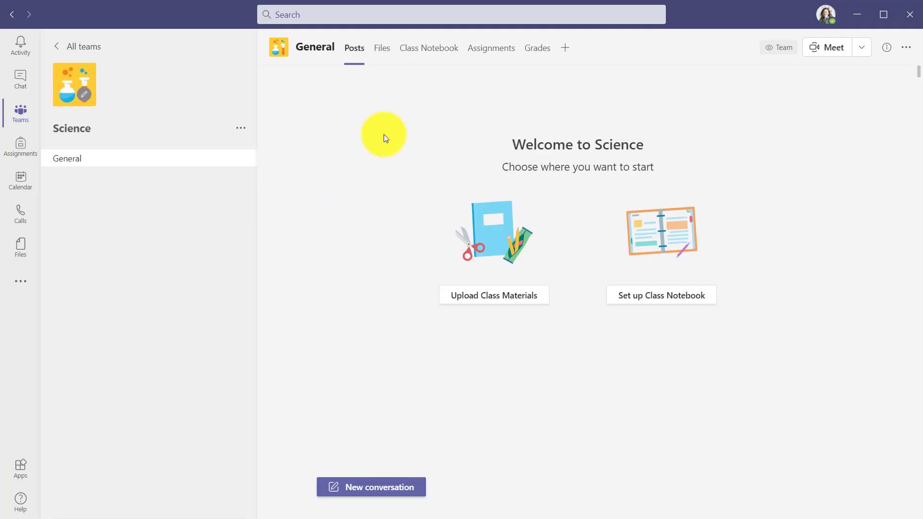
Begin the Science Class Notebook setup from existing notebook content and continue past the overview
left_click(454, 49)
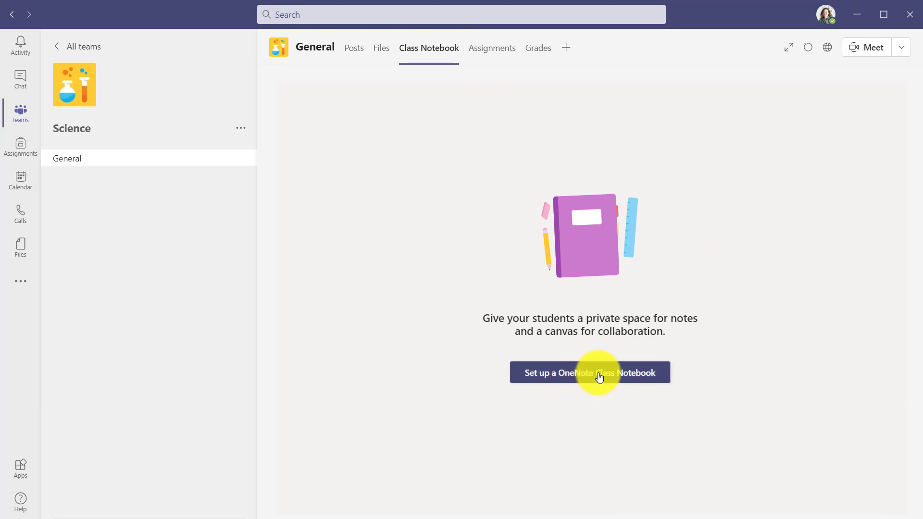
left_click(601, 375)
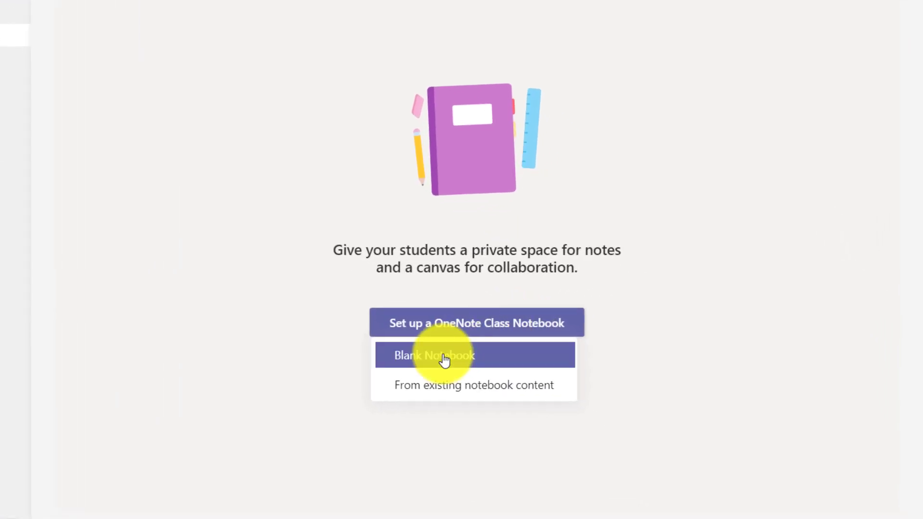
left_click(476, 390)
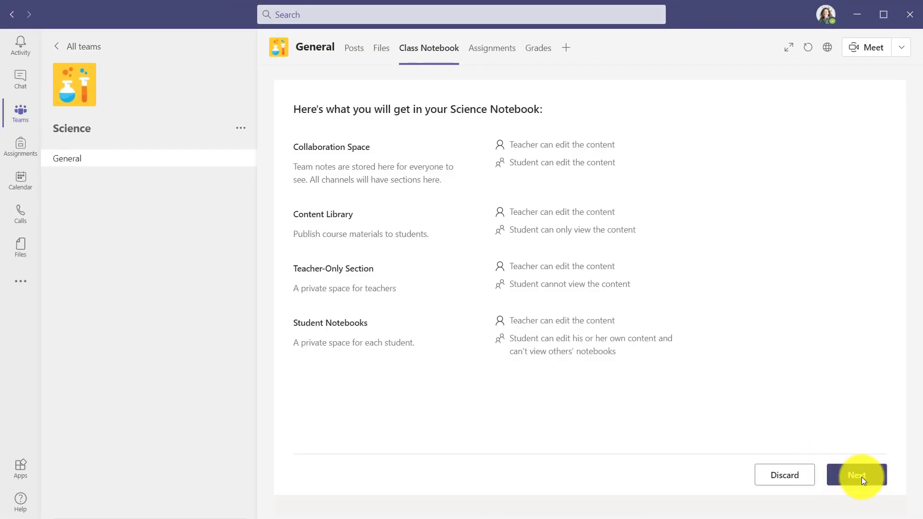
left_click(857, 475)
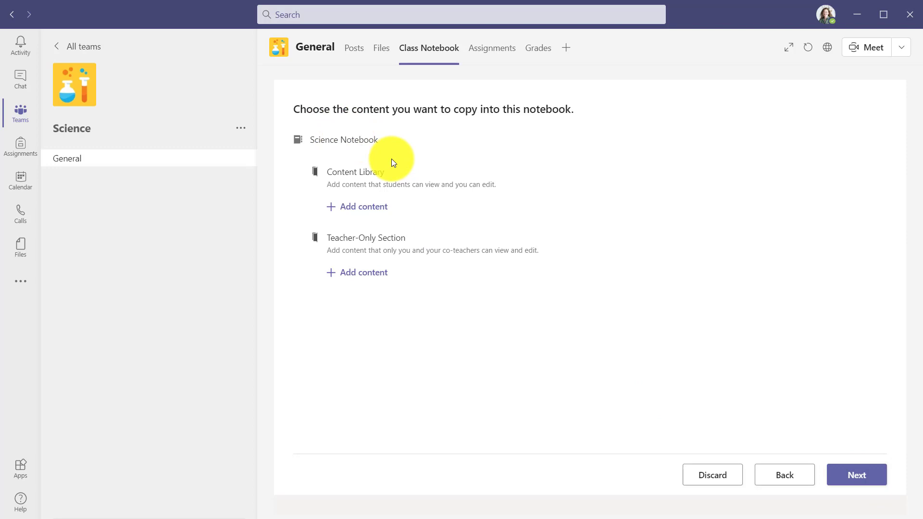
Add Science Notebook's Japanese Tree Frog, Lectures and Problem of the Week sections to the Content Library
left_click(370, 206)
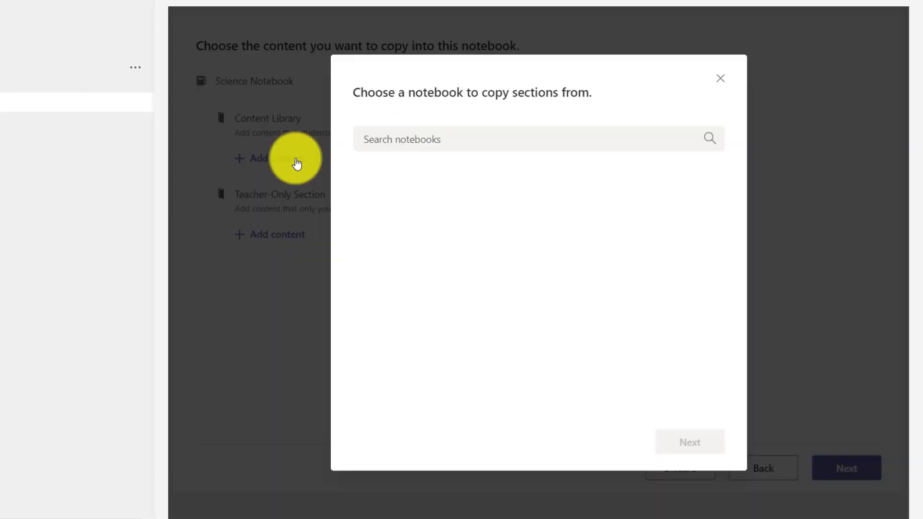
left_click(470, 193)
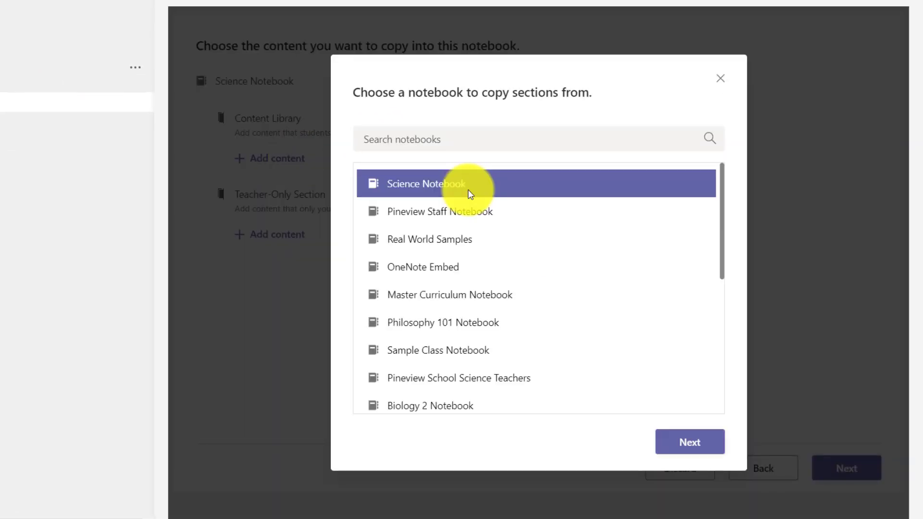
left_click(695, 443)
left_click(388, 224)
left_click(388, 253)
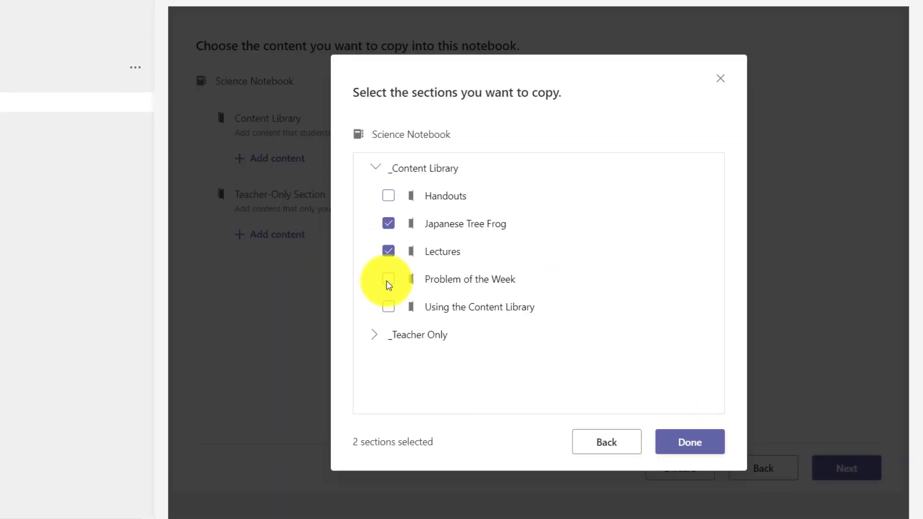
left_click(387, 281)
left_click(685, 444)
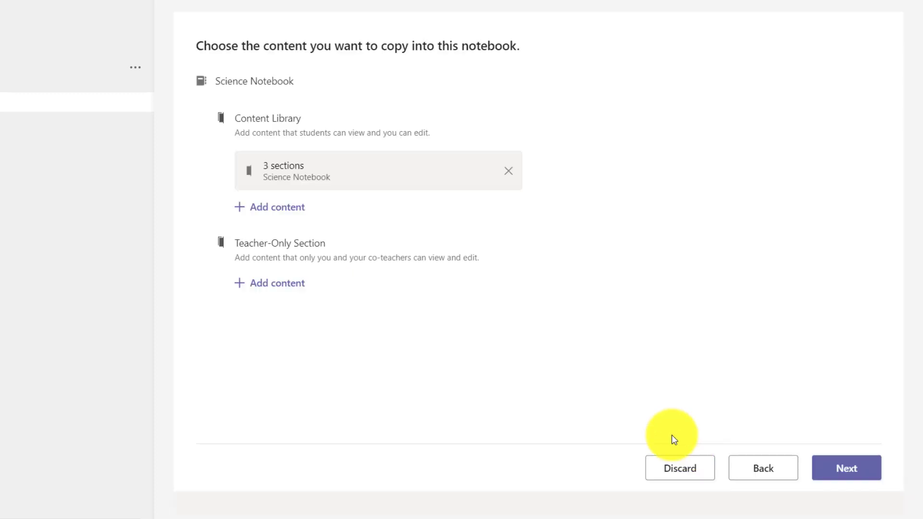
Add Master Curriculum's 2019 materials, Favorite readings and Lesson Plans sections to the Content Library
left_click(281, 212)
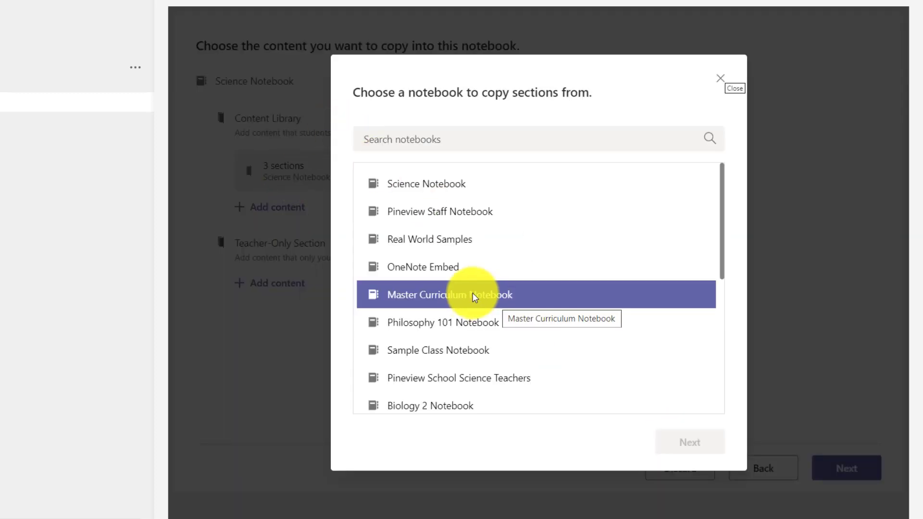
left_click(449, 295)
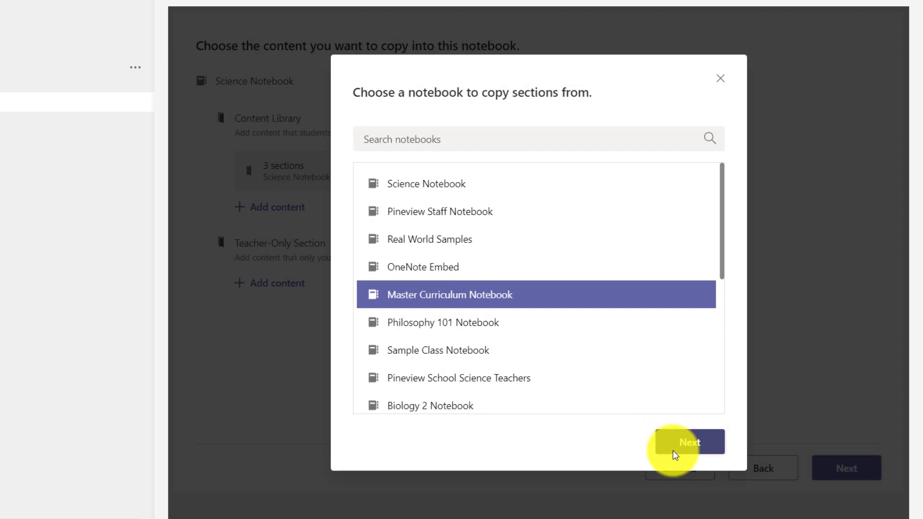
left_click(698, 442)
left_click(374, 168)
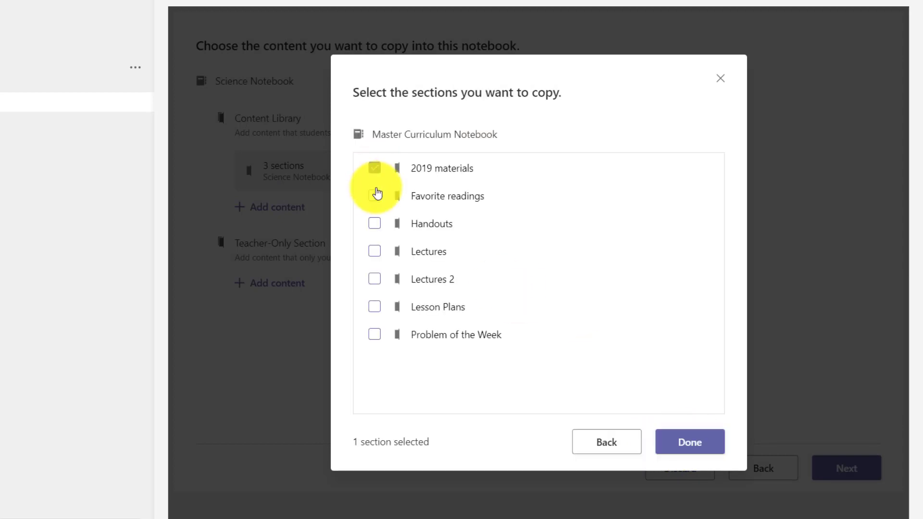
left_click(374, 196)
left_click(389, 308)
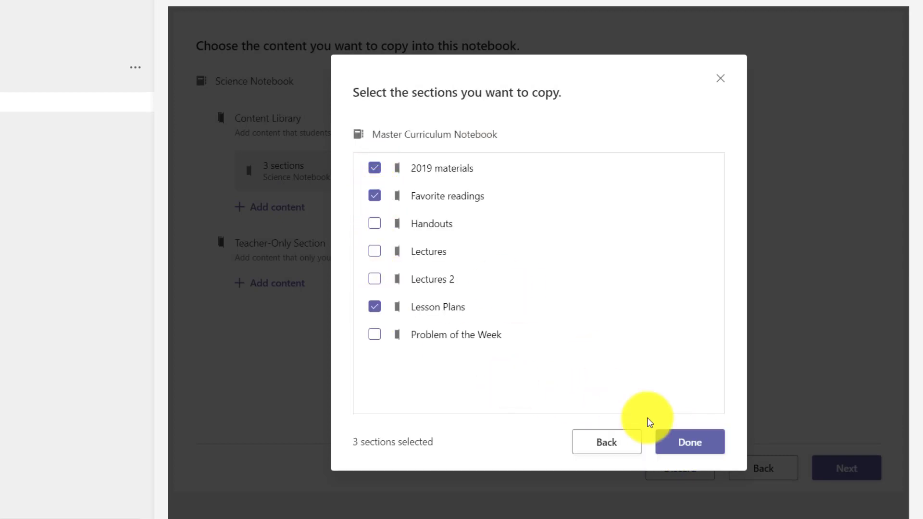
left_click(694, 450)
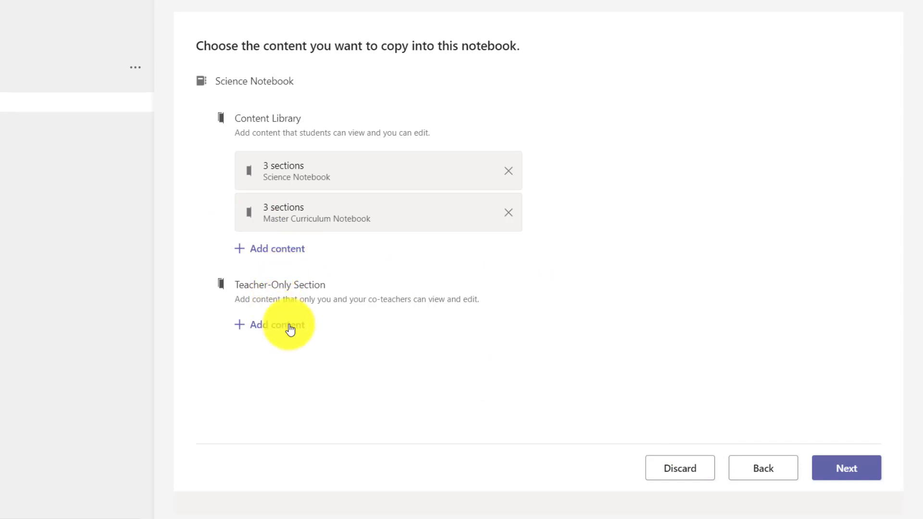
Add Science Notebook's Lesson Plans section to the Teacher-Only Section
left_click(274, 329)
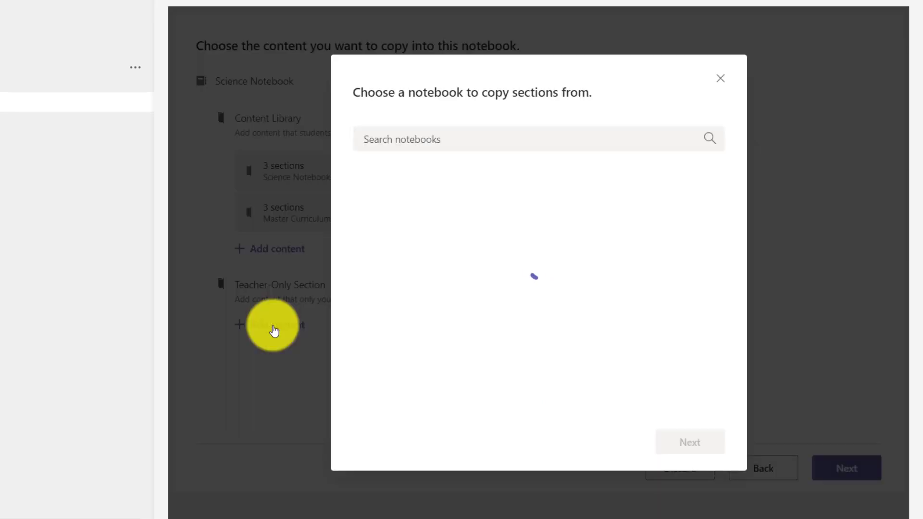
left_click(413, 183)
left_click(688, 441)
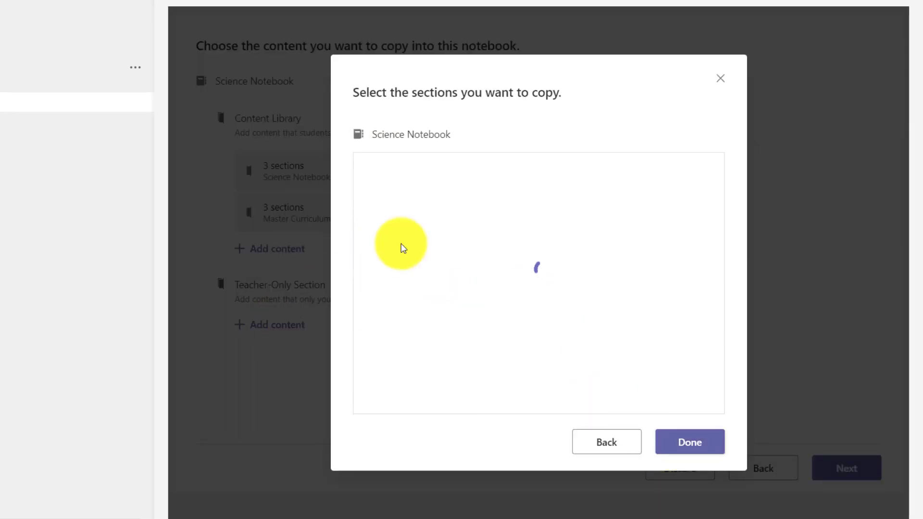
left_click(388, 223)
left_click(700, 443)
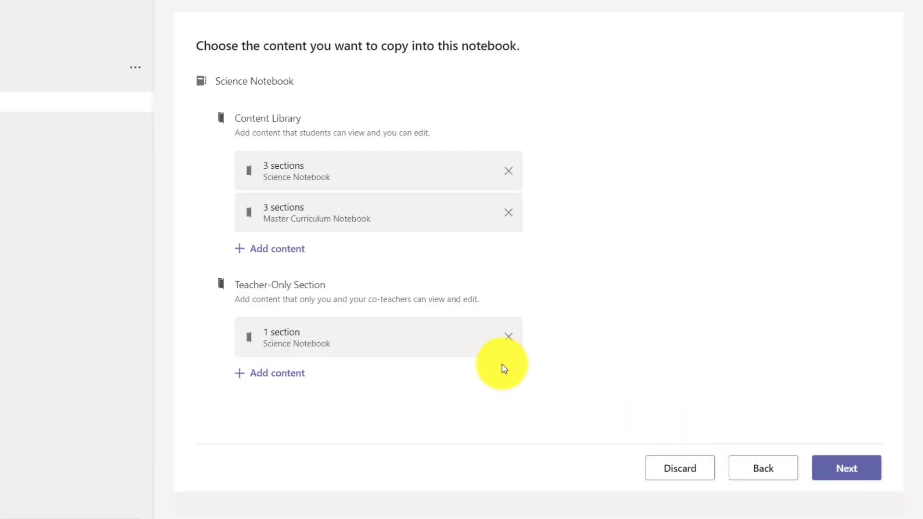
Finish creating the Science class notebook and expand it to fill the Teams window
left_click(847, 472)
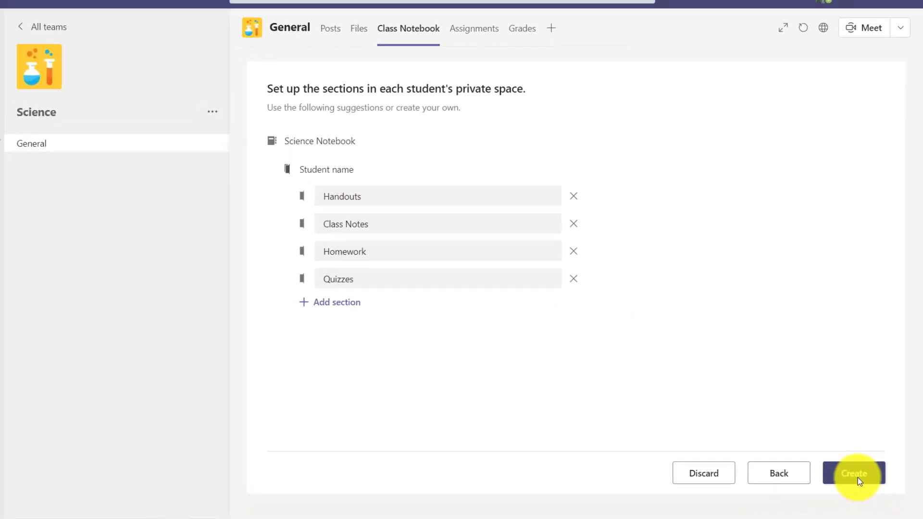
left_click(857, 477)
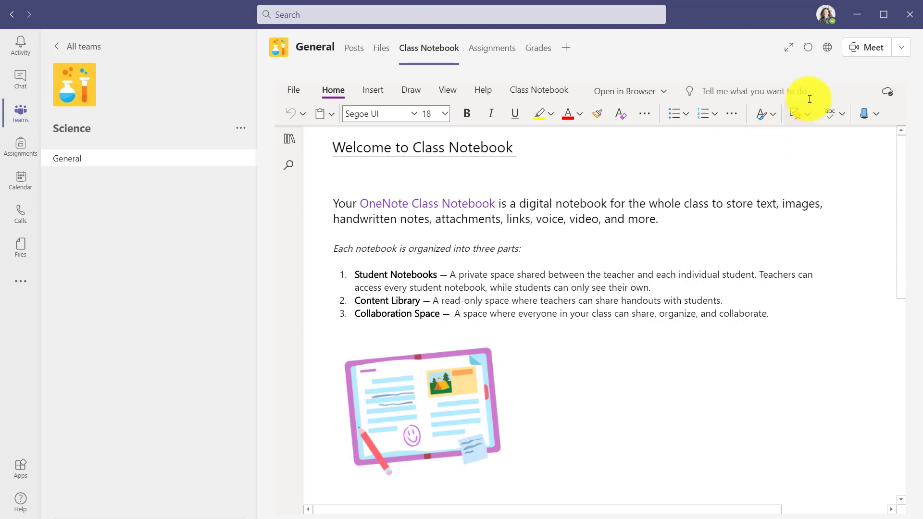
left_click(792, 51)
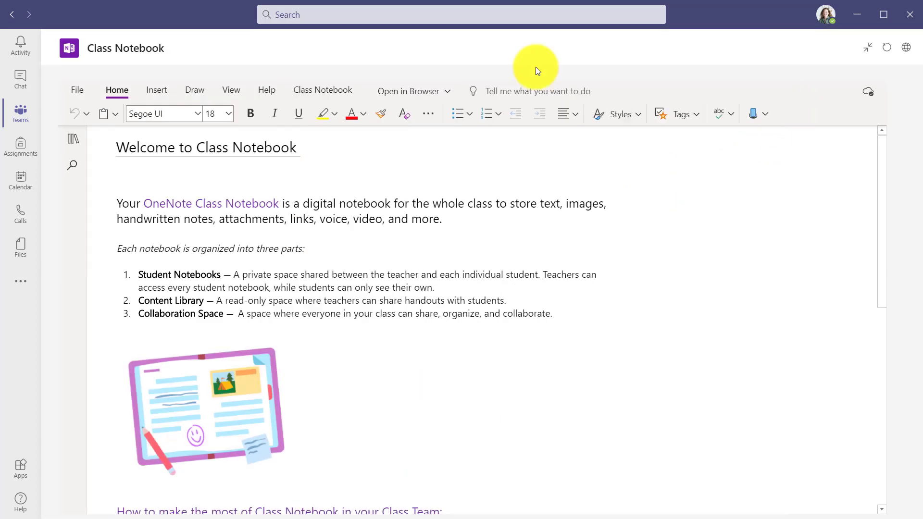
Show the section list and expand the _Content Library and _Teacher Only groups
left_click(76, 144)
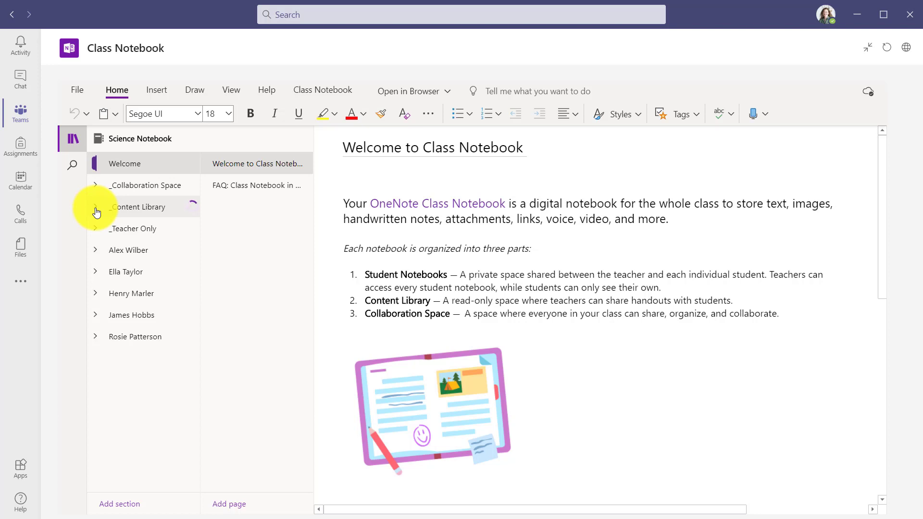
left_click(150, 297)
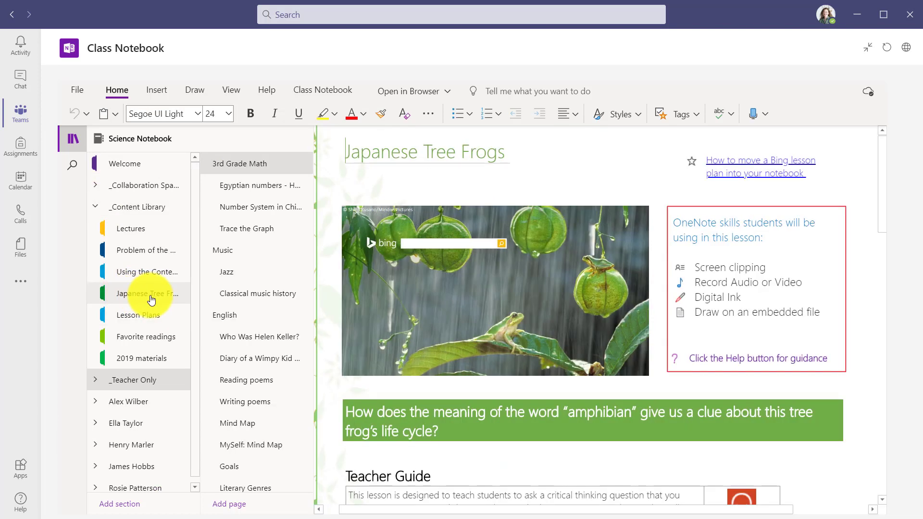
left_click(95, 376)
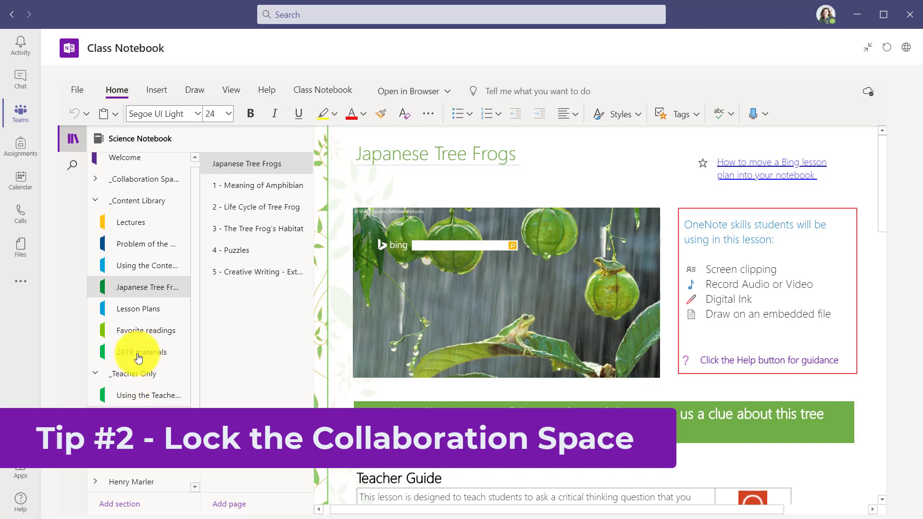
Open the Collaboration Space section, turn on Lock Collaboration Space in Manage Notebooks, and save
left_click(97, 180)
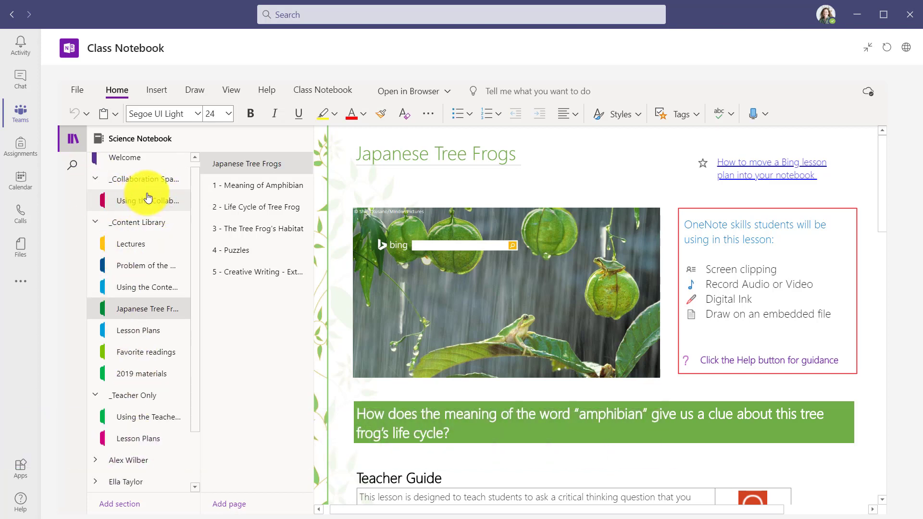
left_click(148, 202)
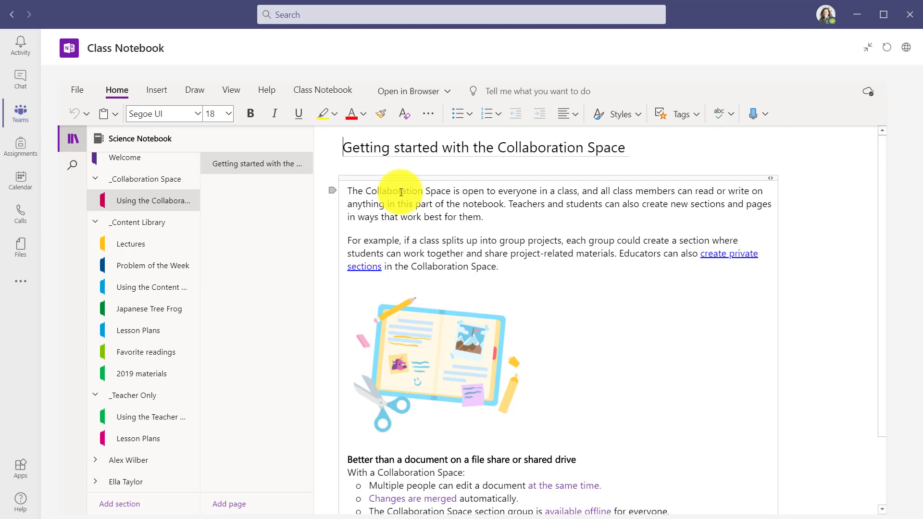
left_click(319, 91)
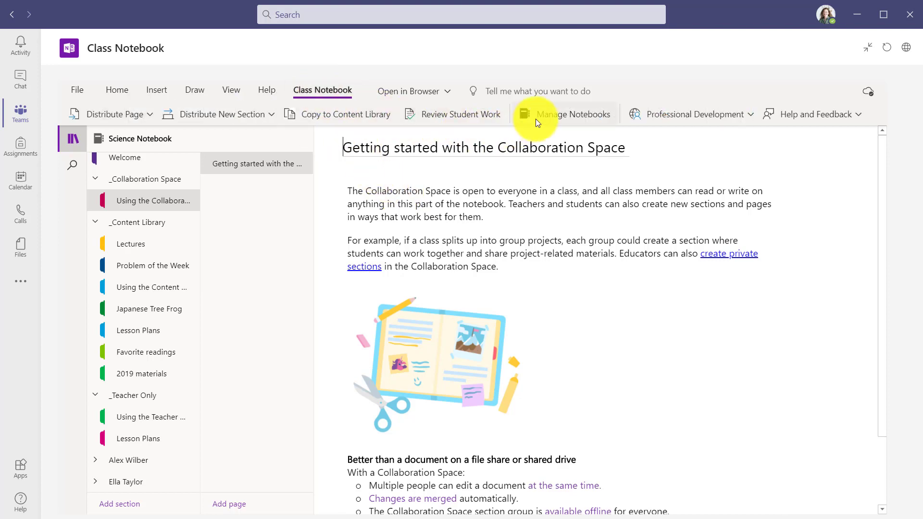
left_click(580, 113)
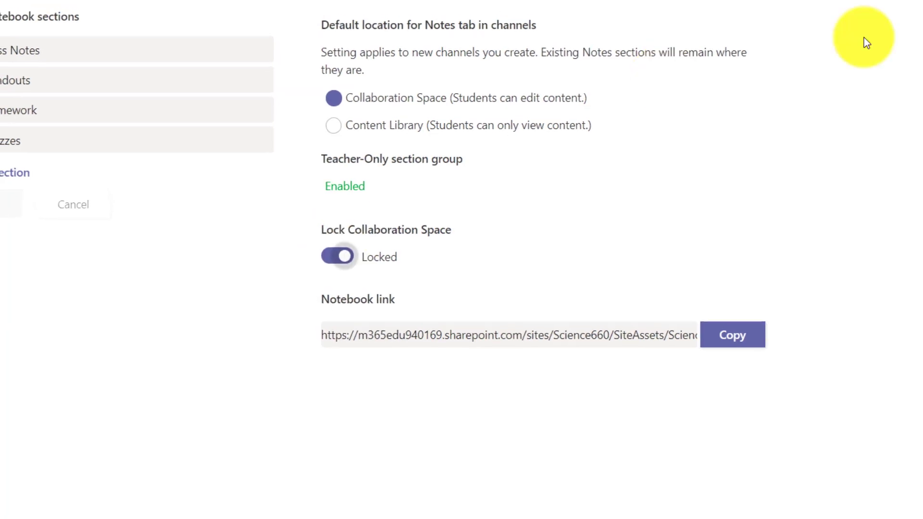
left_click(837, 97)
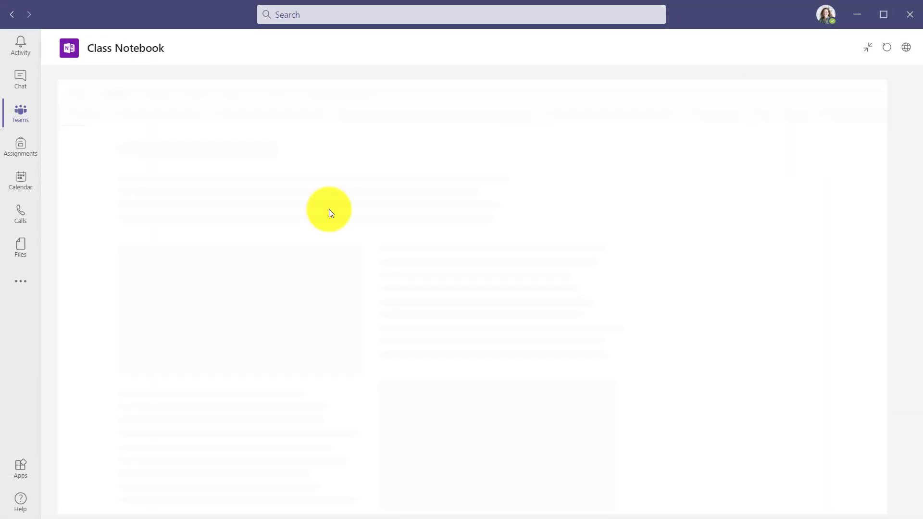
left_click(72, 139)
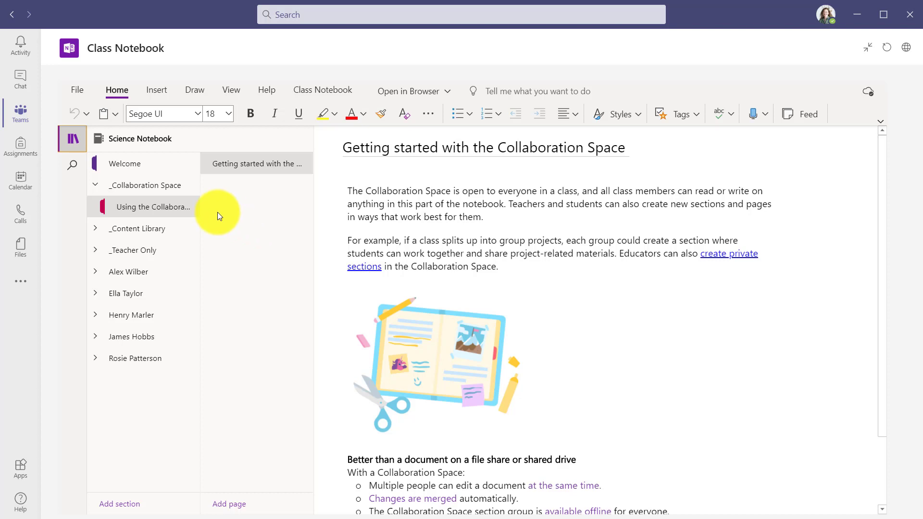
Search for a colleague under the Teachers tab and add them to the Science team as co-teacher
left_click(25, 114)
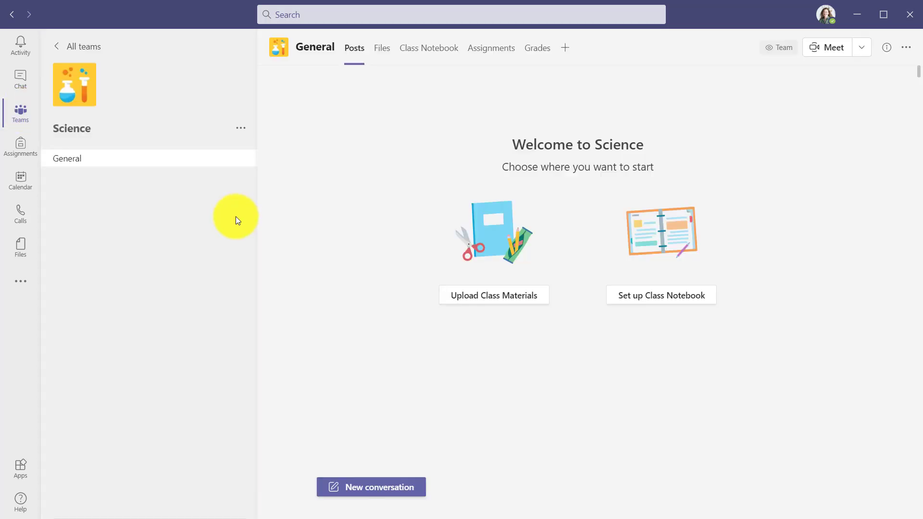
left_click(245, 129)
left_click(279, 191)
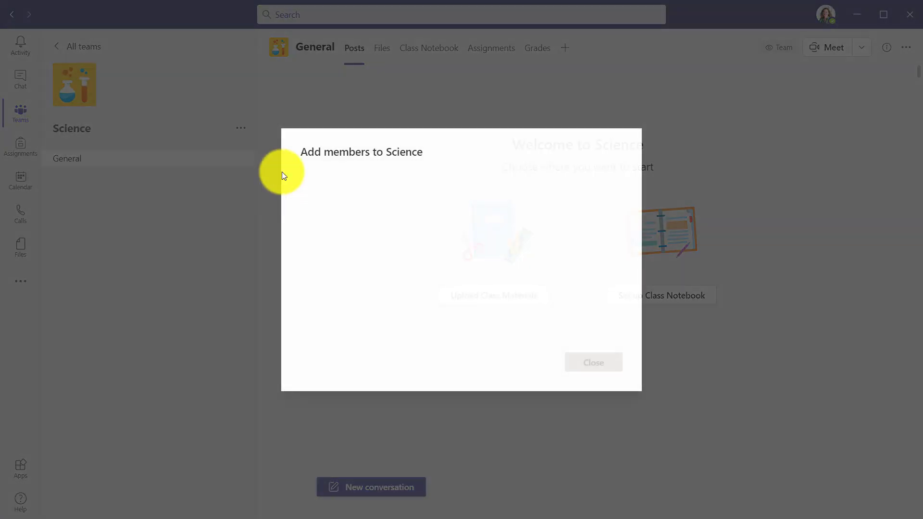
left_click(364, 174)
left_click(362, 203)
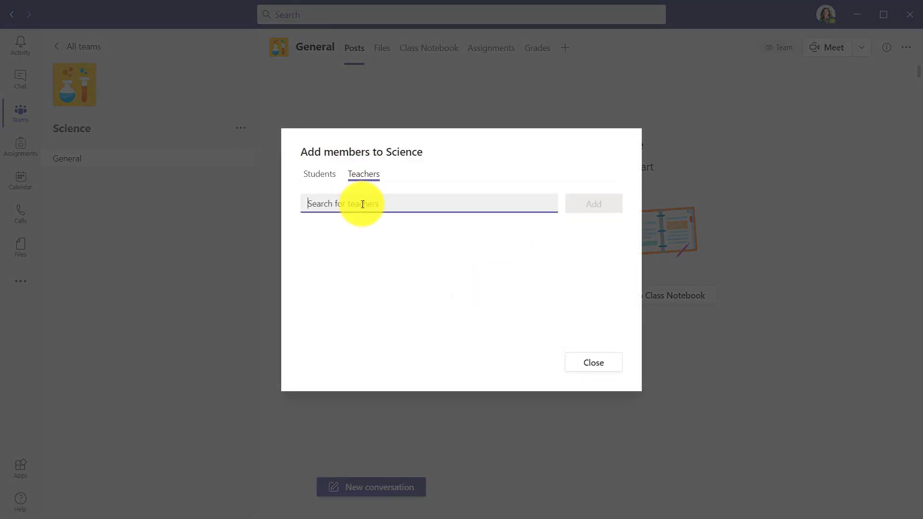
type("megn")
left_click(365, 232)
left_click(581, 206)
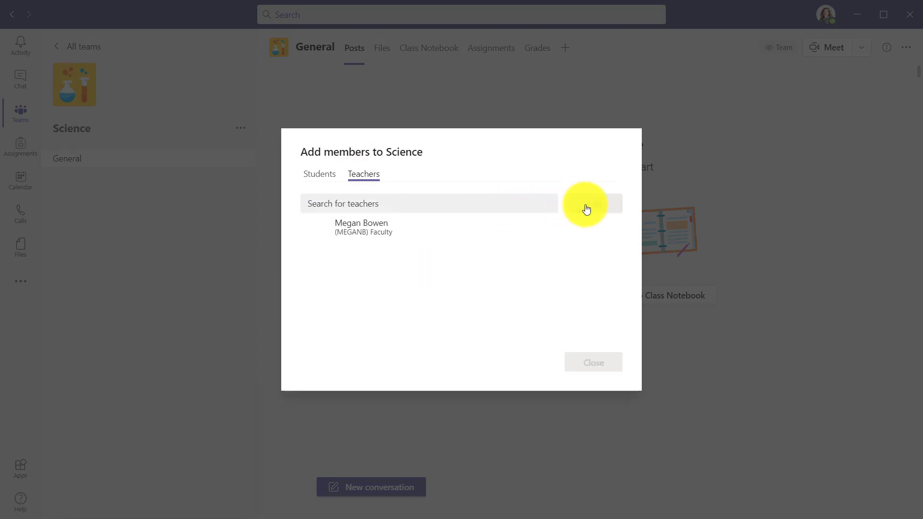
left_click(608, 368)
left_click(421, 49)
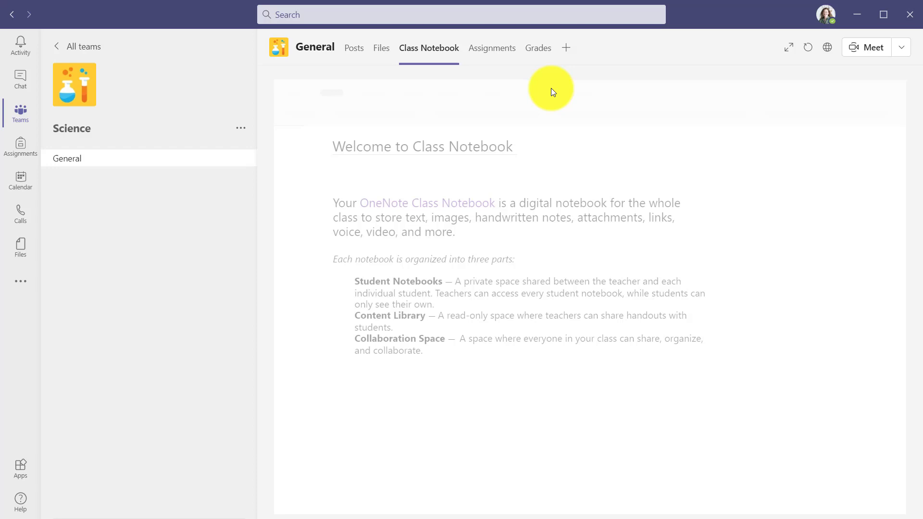
Maximize the Science class notebook within Teams and show its sections and pages list
left_click(788, 47)
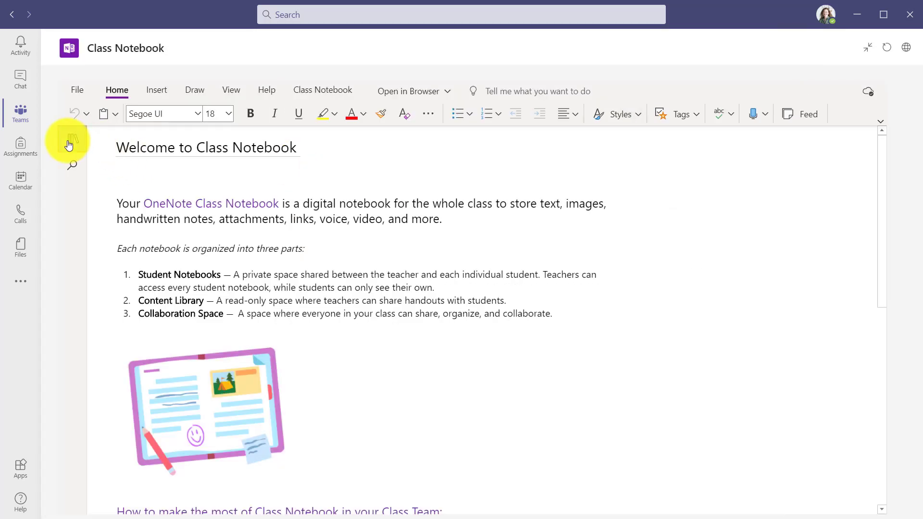
left_click(69, 142)
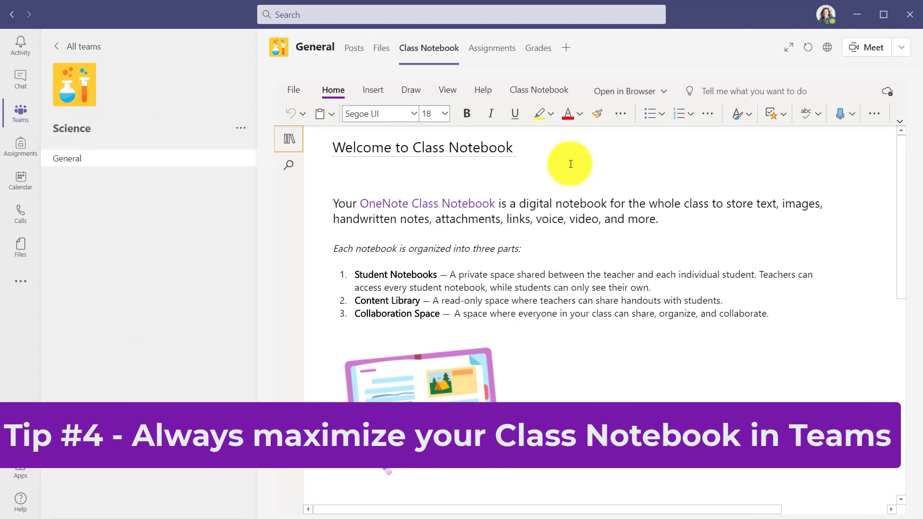
left_click(290, 141)
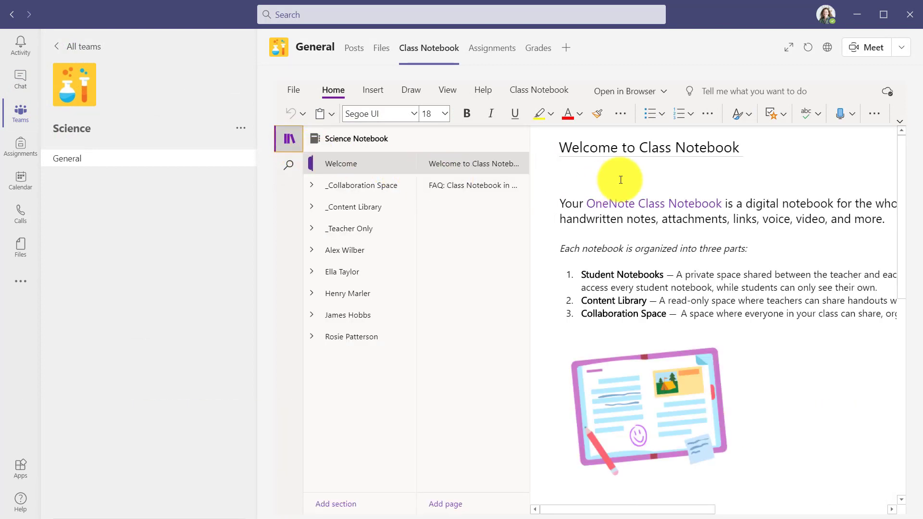
left_click(789, 47)
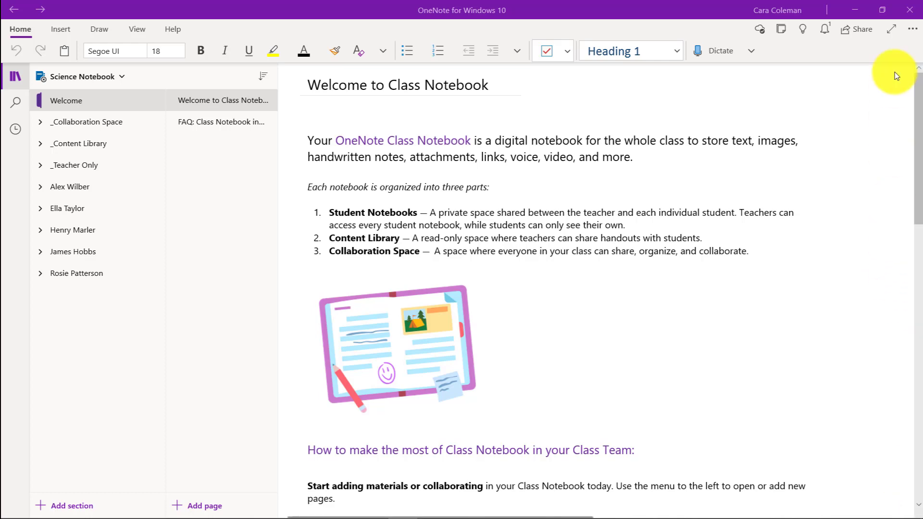
Switch Class Notebook tools On in Settings > Options and show the Class Notebook tab
left_click(912, 29)
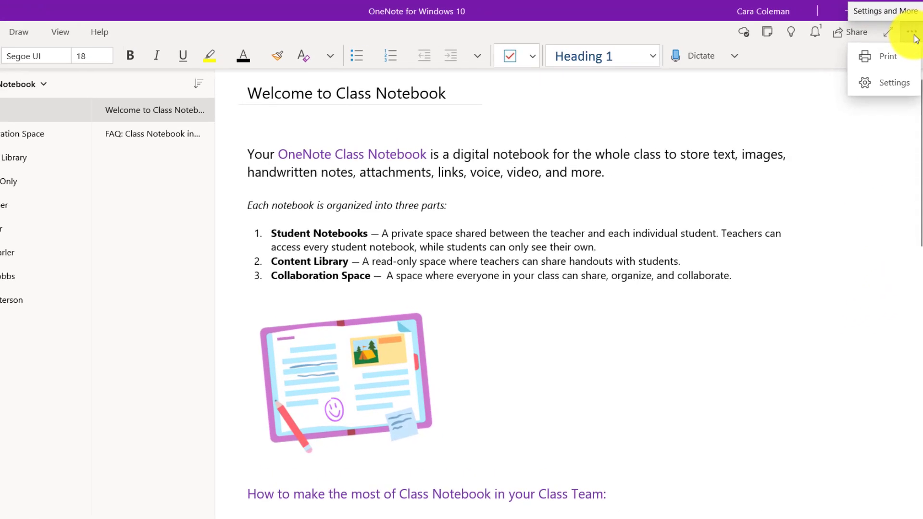
left_click(892, 82)
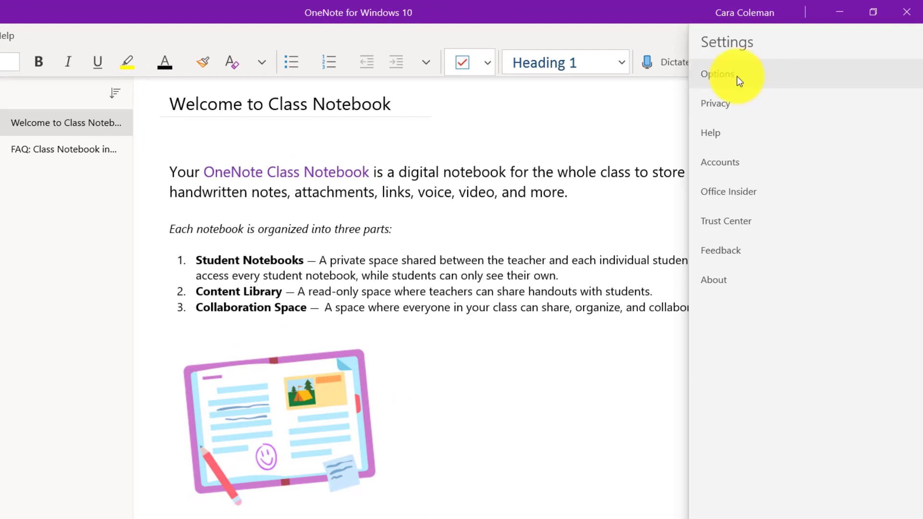
left_click(767, 76)
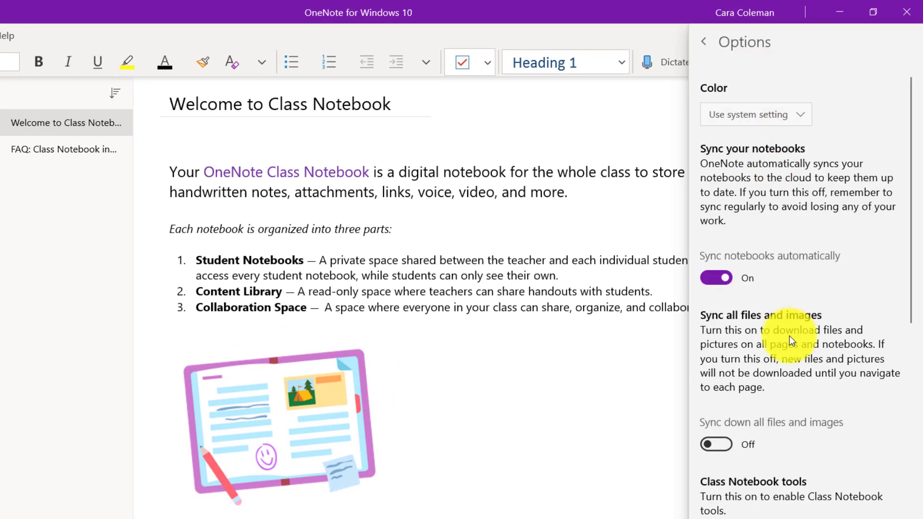
scroll(790, 336, "down", 2)
scroll(790, 336, "down", 2)
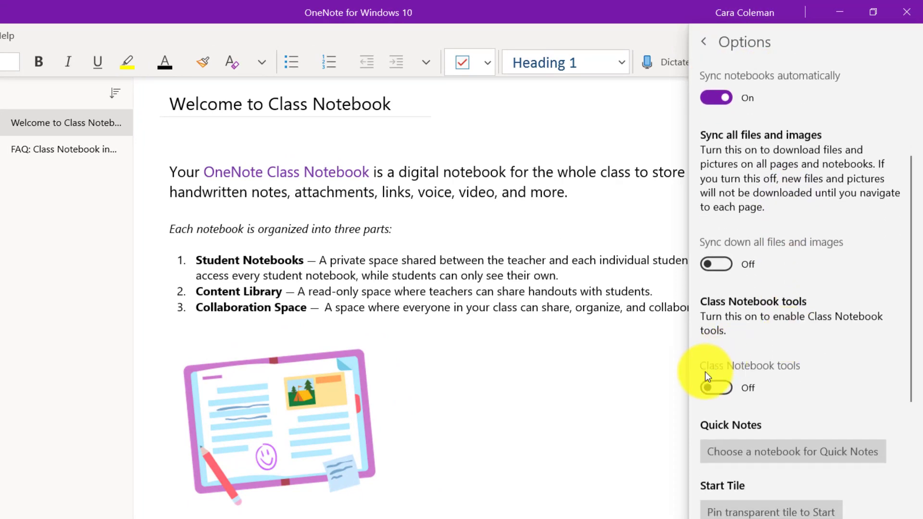
left_click(716, 388)
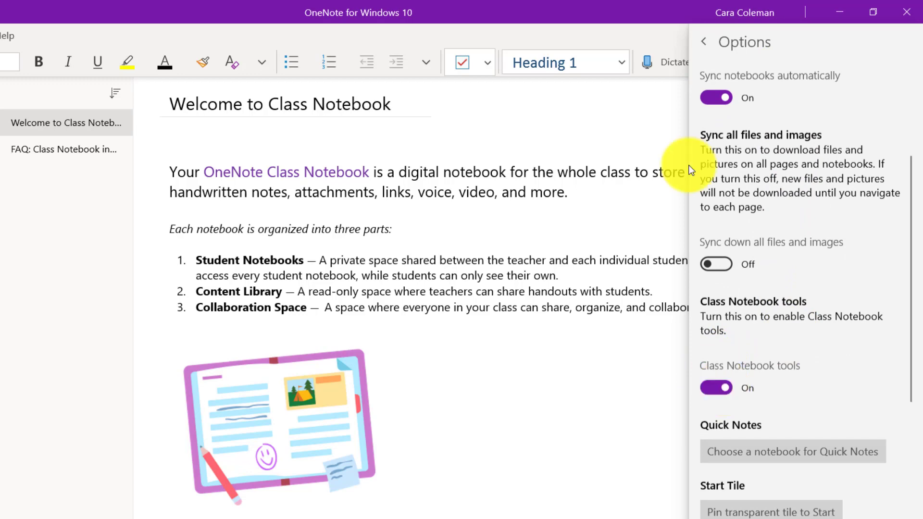
left_click(711, 48)
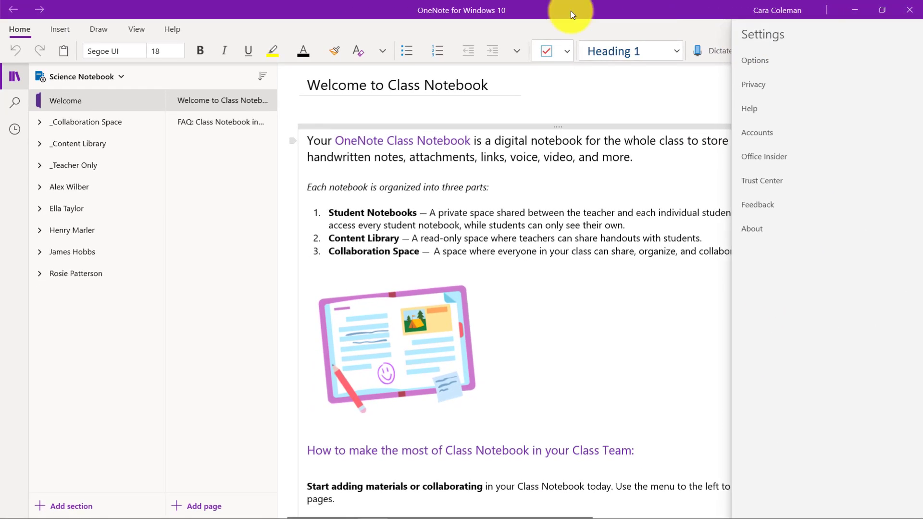
left_click(500, 13)
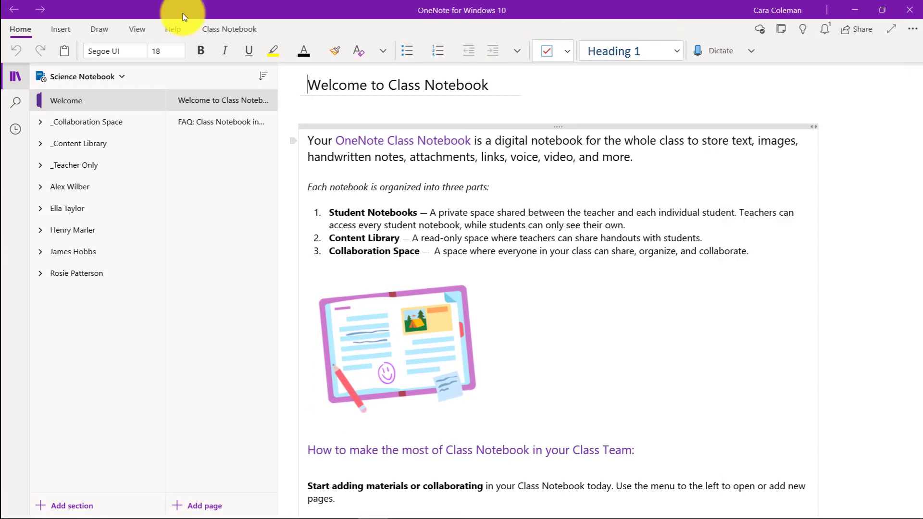
left_click(236, 31)
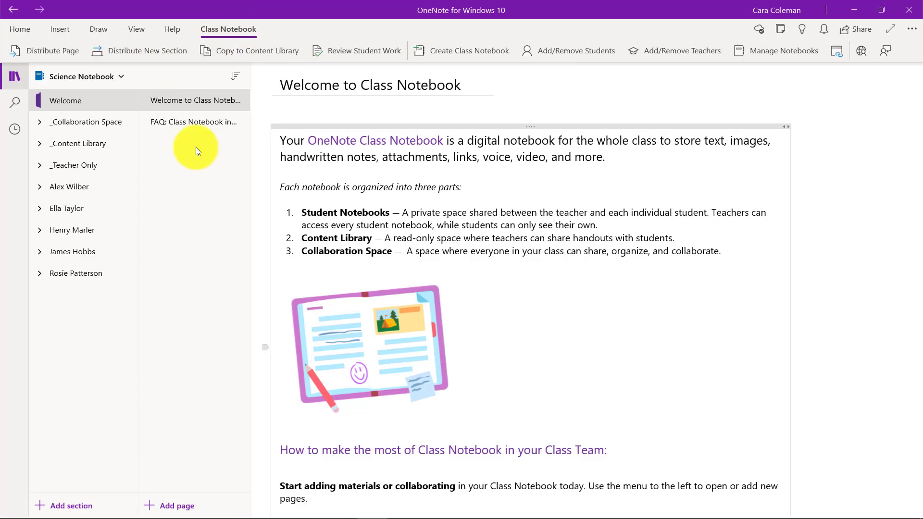
Open page '3 - The Tree Frog's Habitat' and choose Individual Distribution
left_click(39, 144)
left_click(109, 189)
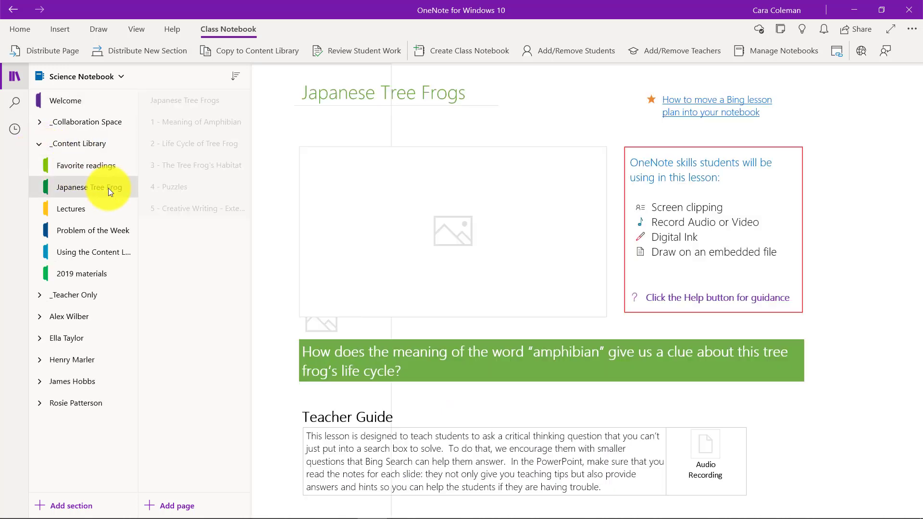
left_click(209, 166)
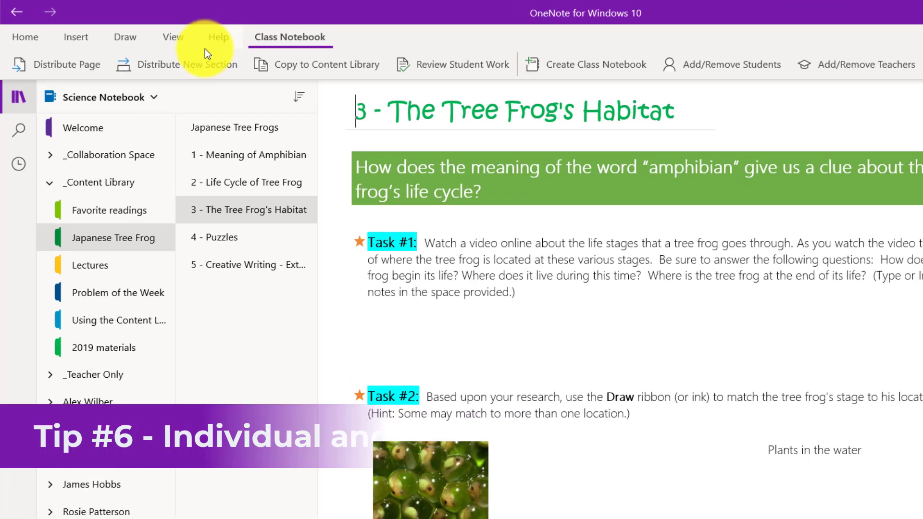
left_click(81, 65)
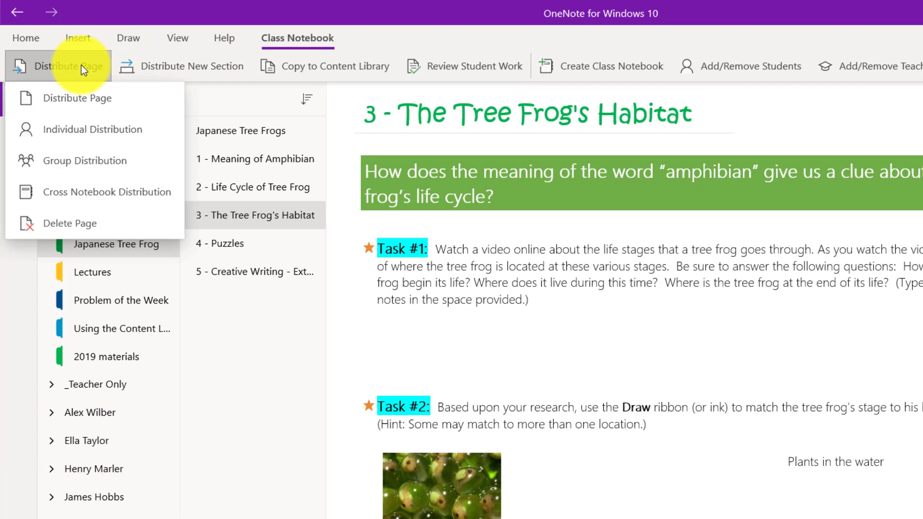
left_click(96, 128)
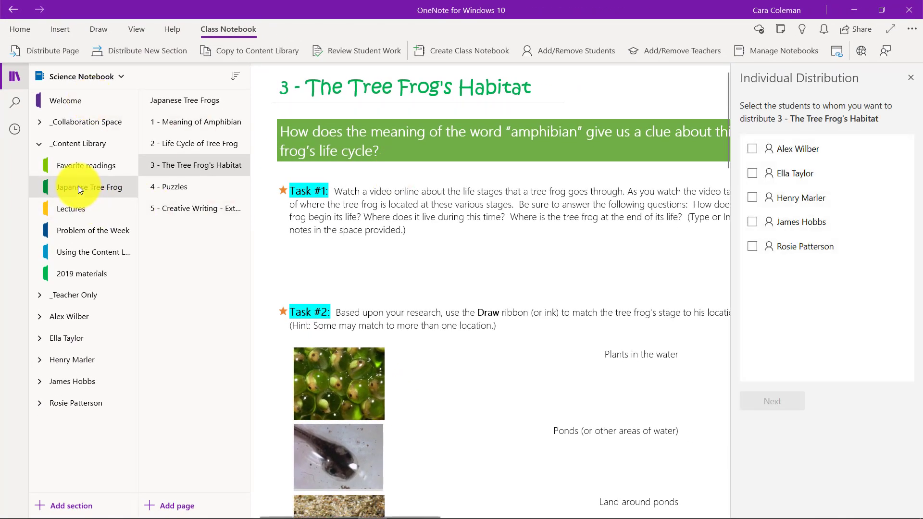
Select two students and choose Handouts as the destination section
left_click(754, 150)
left_click(752, 174)
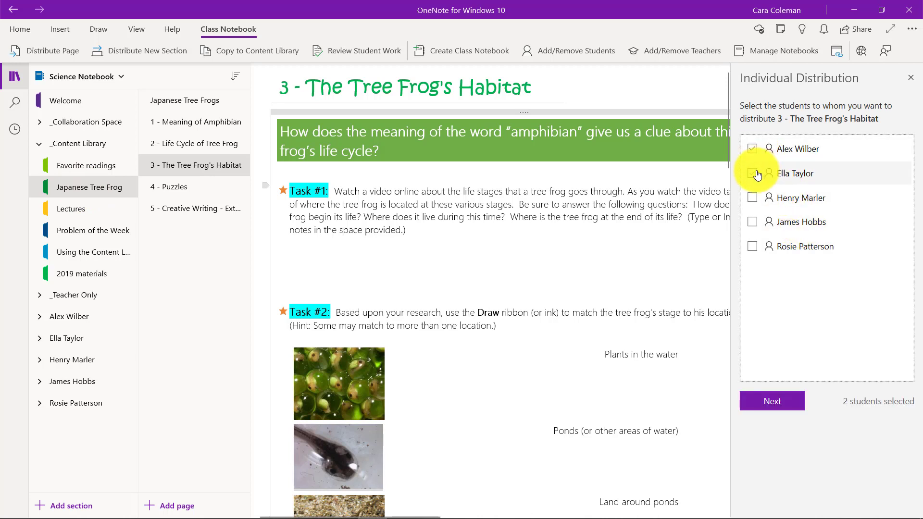
left_click(772, 400)
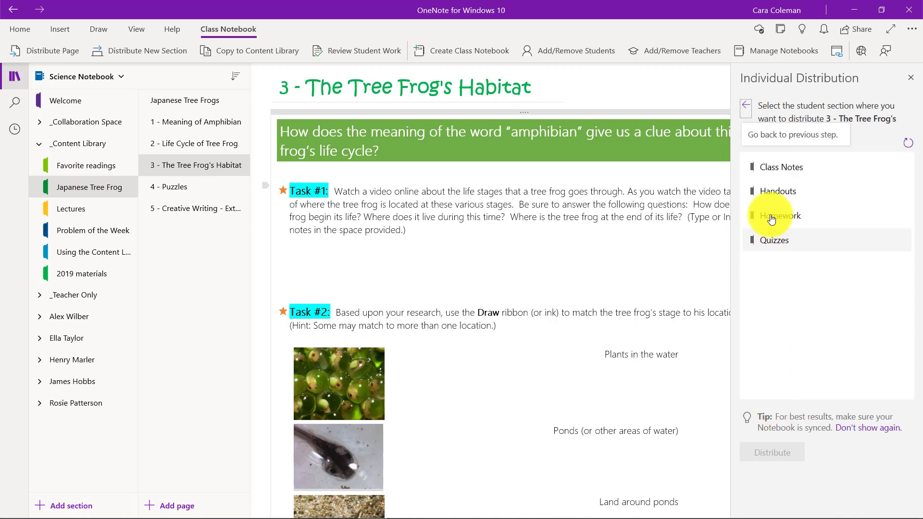
left_click(774, 192)
left_click(779, 457)
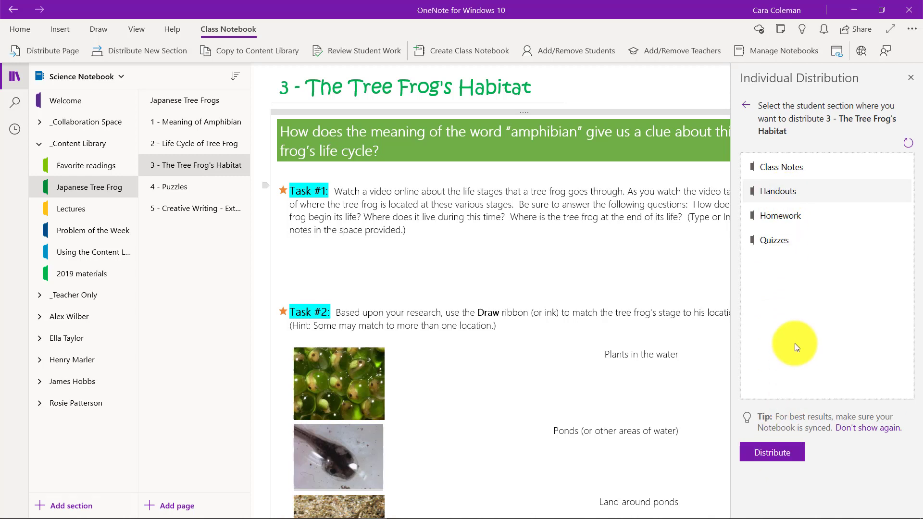
Return to student selection and deselect both chosen students
left_click(748, 105)
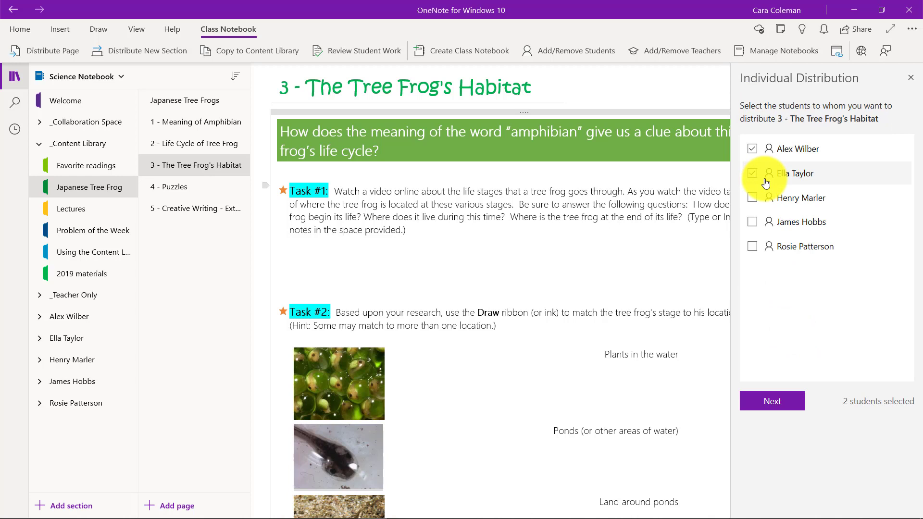
left_click(752, 173)
left_click(753, 147)
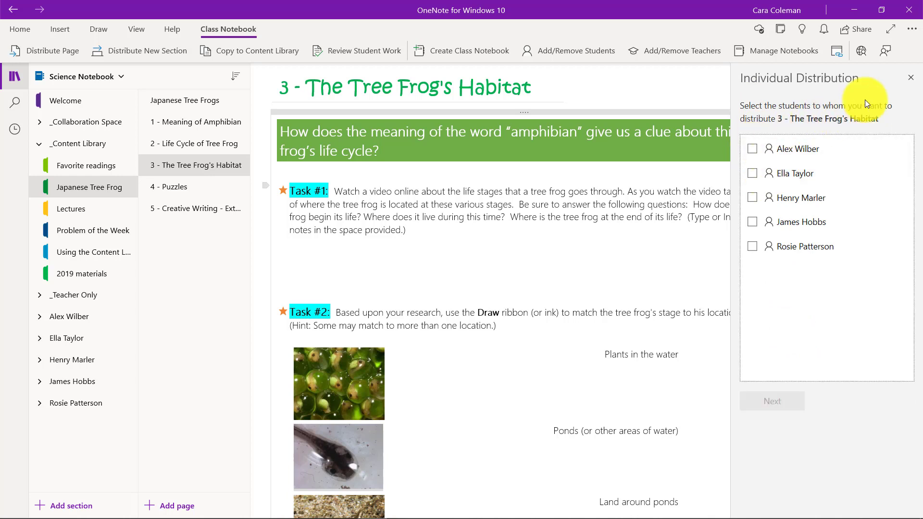
Create an 'Audio Learners' distribution group and add its students
left_click(911, 78)
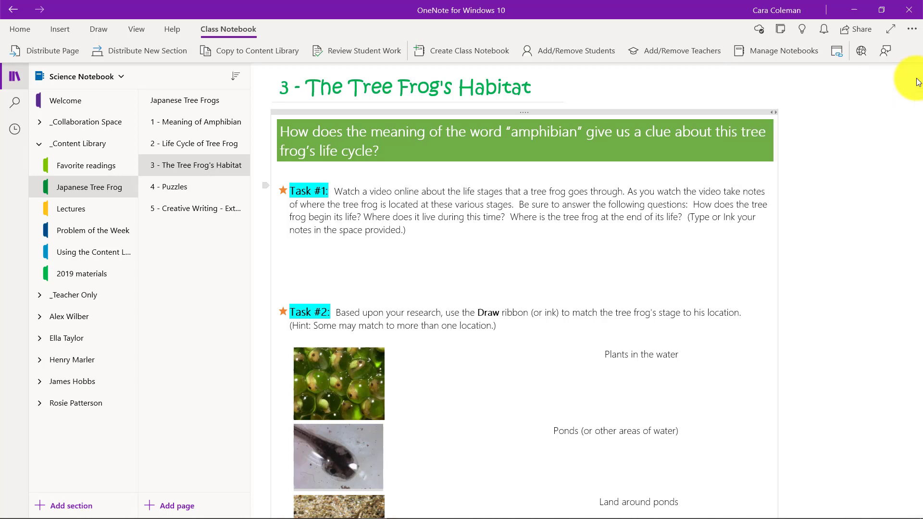
left_click(55, 47)
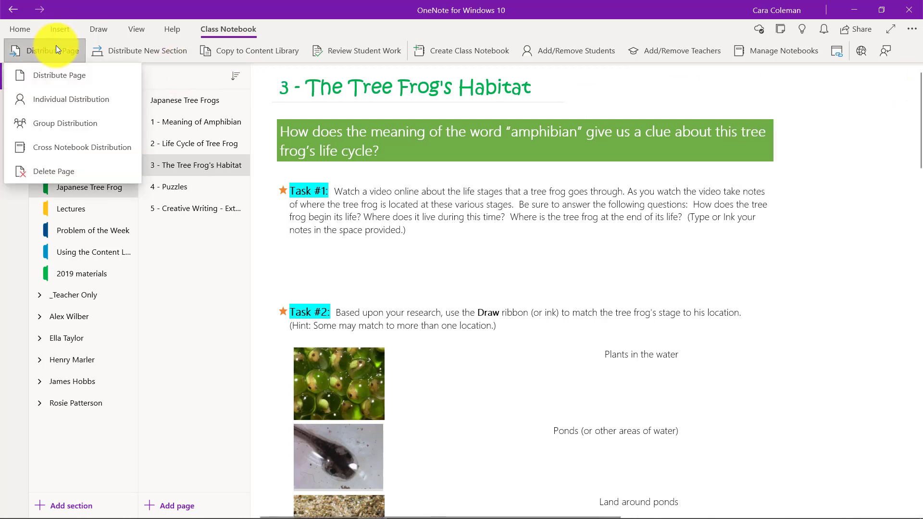
left_click(109, 123)
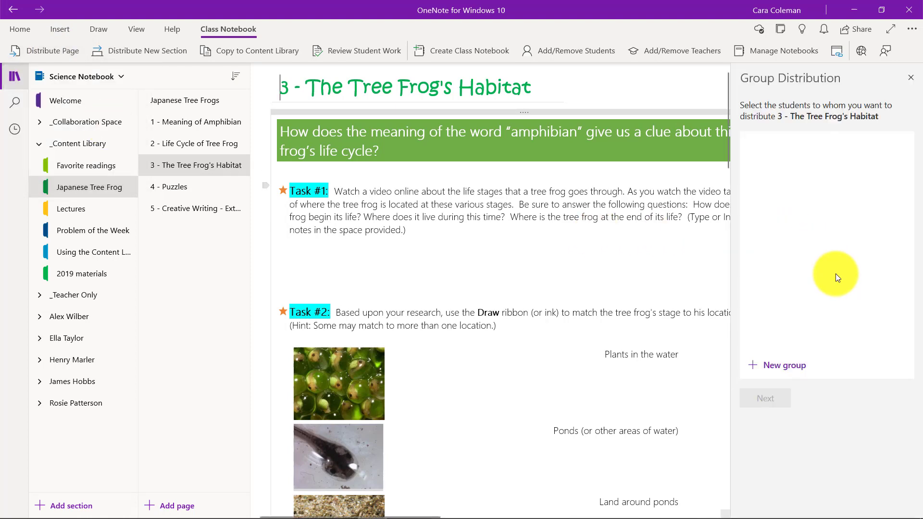
left_click(785, 366)
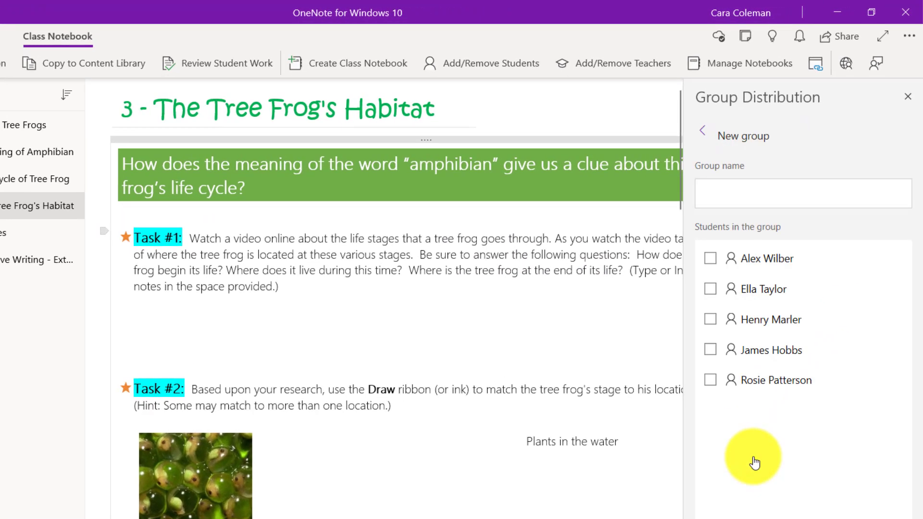
left_click(747, 186)
type("Audio Learners")
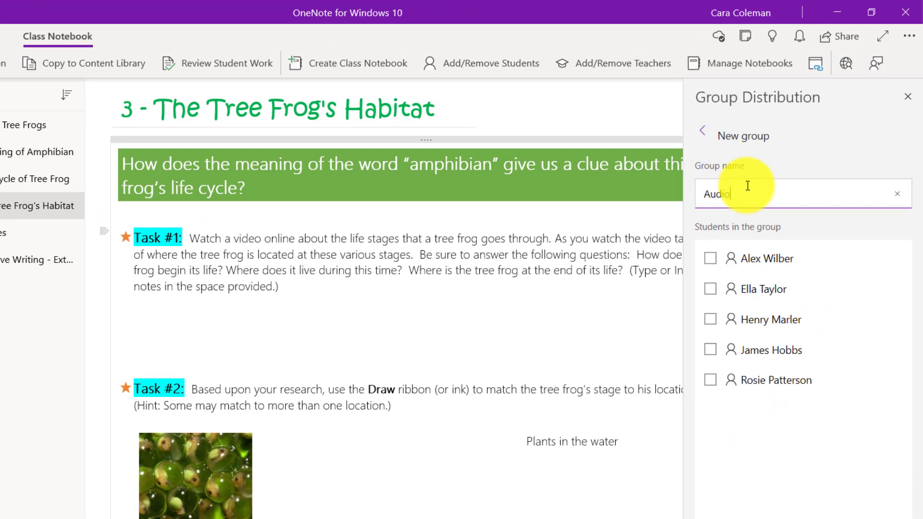
left_click(710, 290)
left_click(709, 320)
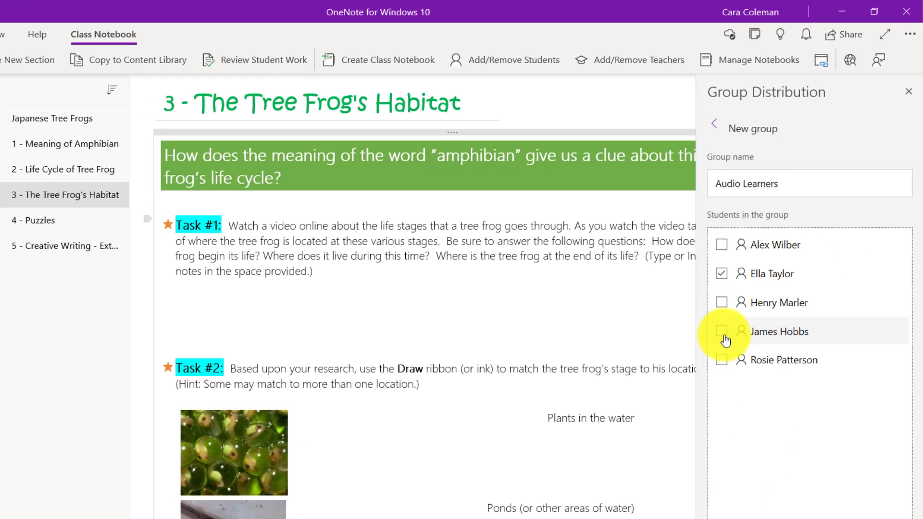
left_click(709, 349)
left_click(764, 482)
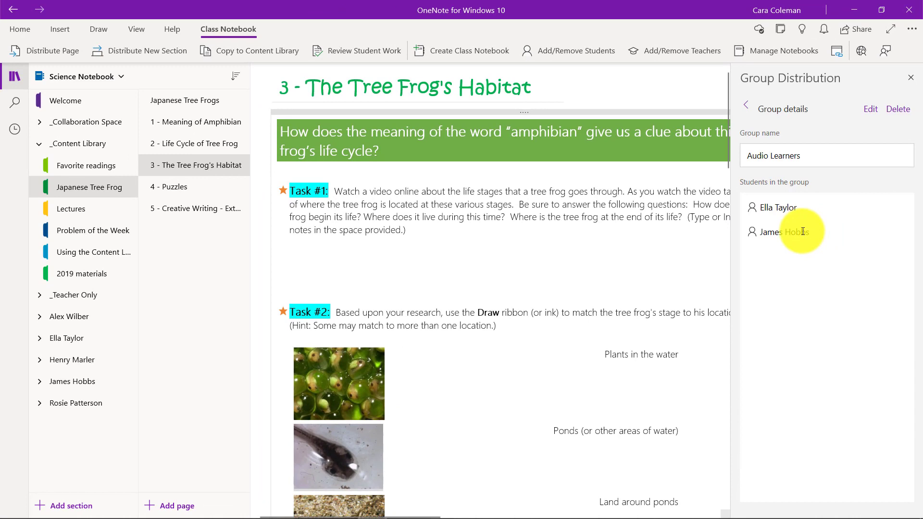
Create a second group, 'Advanced students', containing two students
left_click(748, 108)
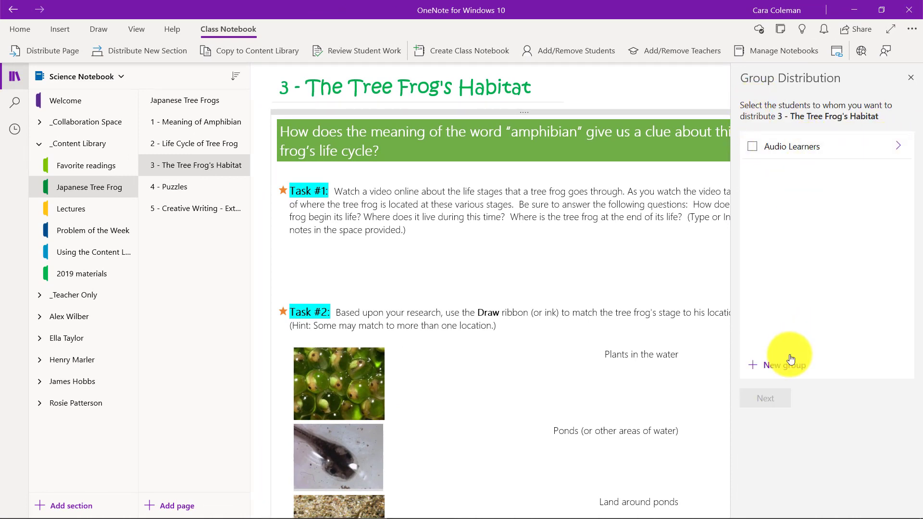
left_click(787, 370)
type("Advanced students")
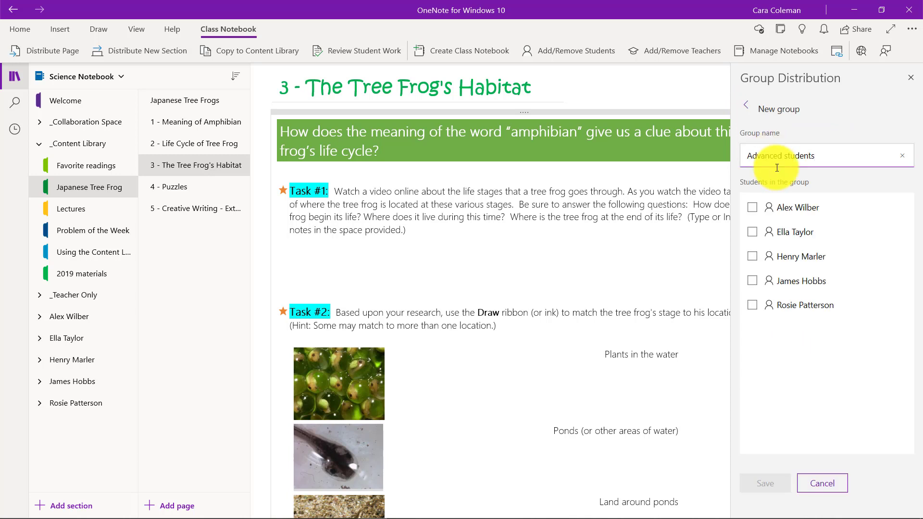
left_click(753, 211)
left_click(753, 305)
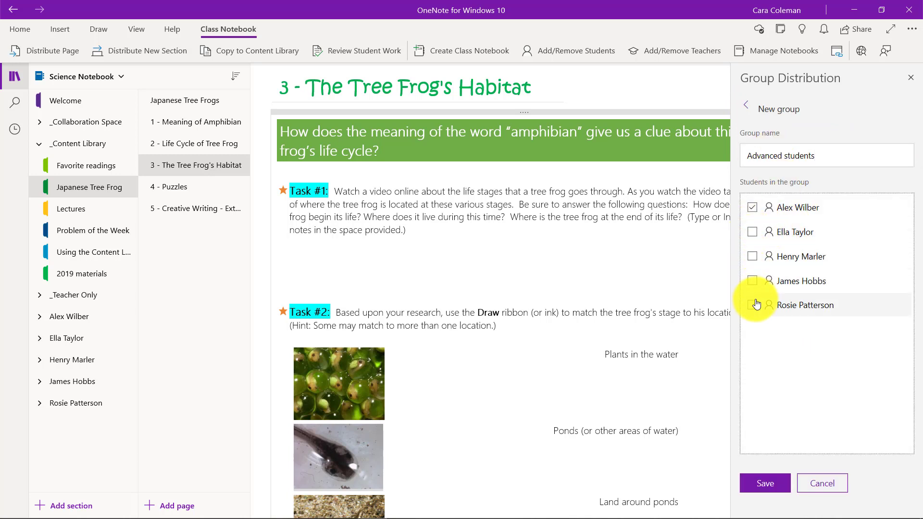
left_click(766, 482)
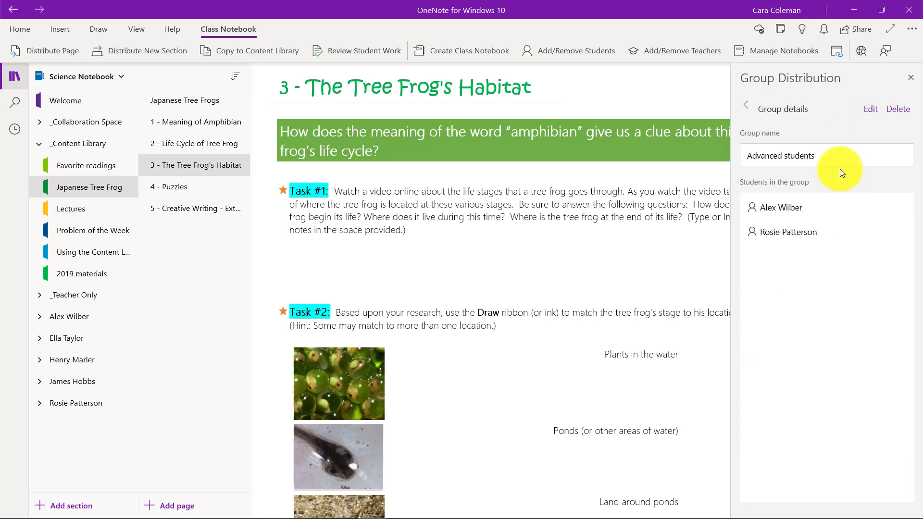
Select the Audio Learners group and record a short audio clip onto the Tree Frog's Habitat page
left_click(746, 106)
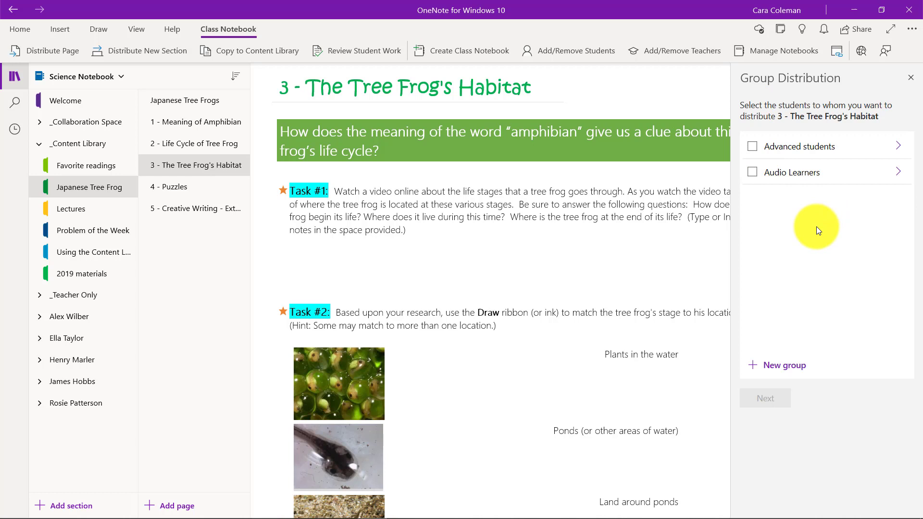
left_click(753, 174)
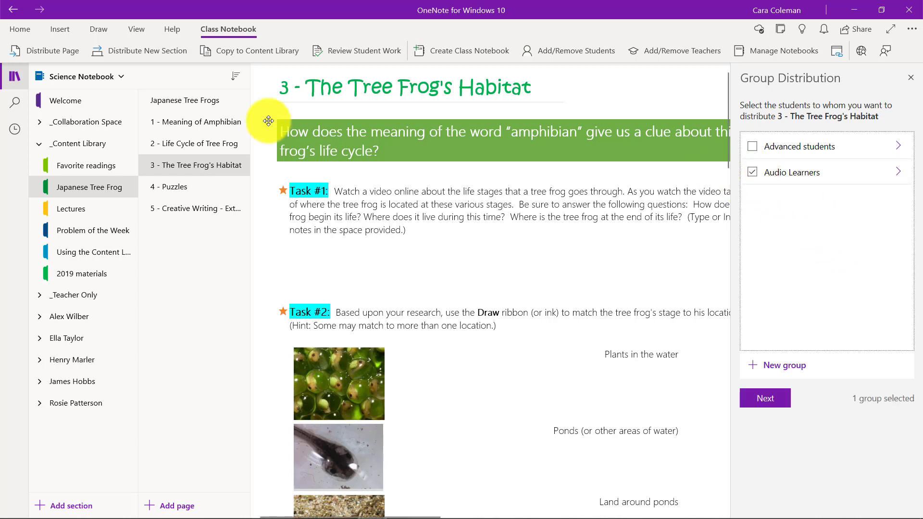
left_click(15, 74)
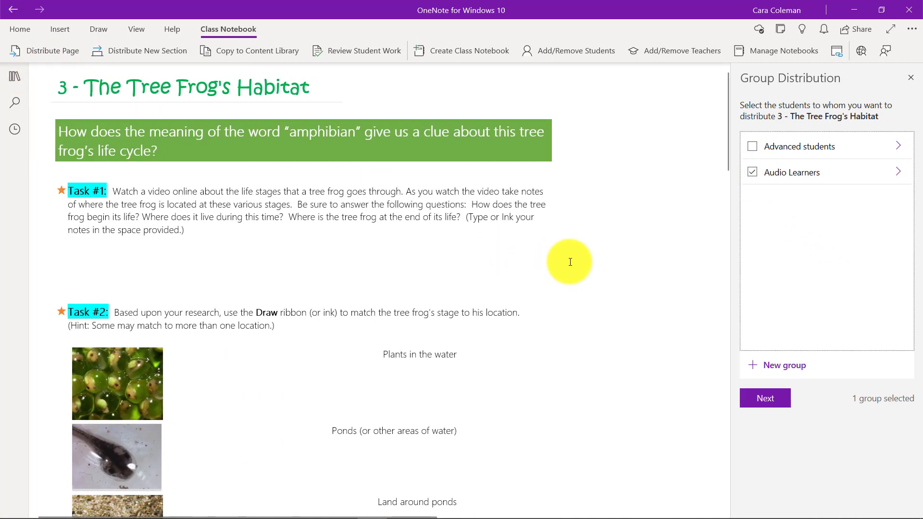
left_click(570, 262)
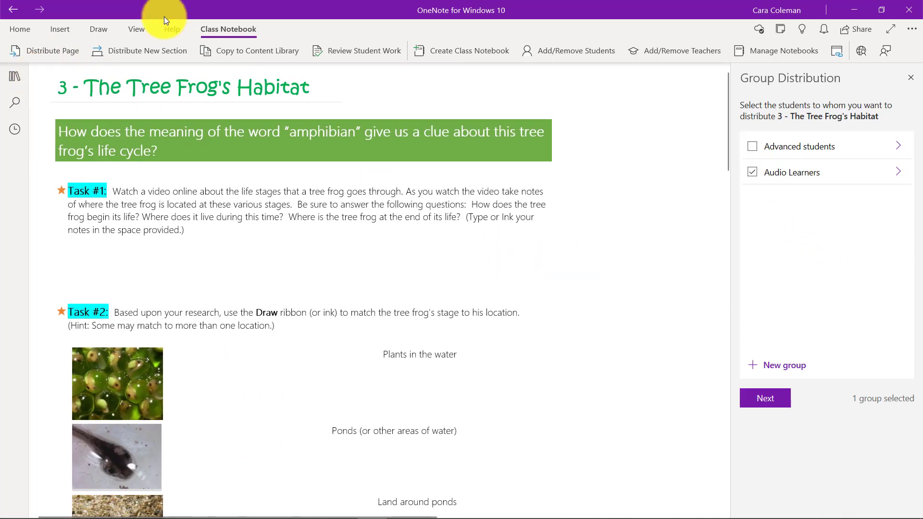
left_click(61, 30)
left_click(397, 53)
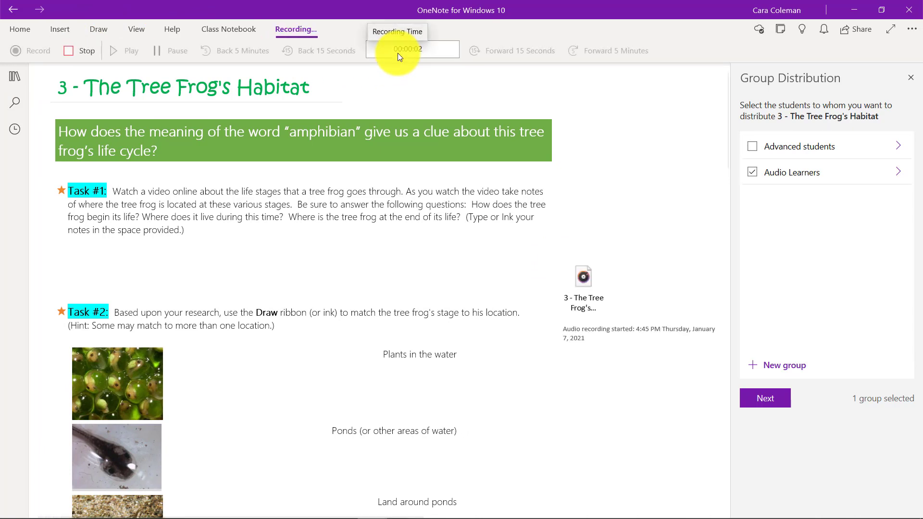
left_click(84, 51)
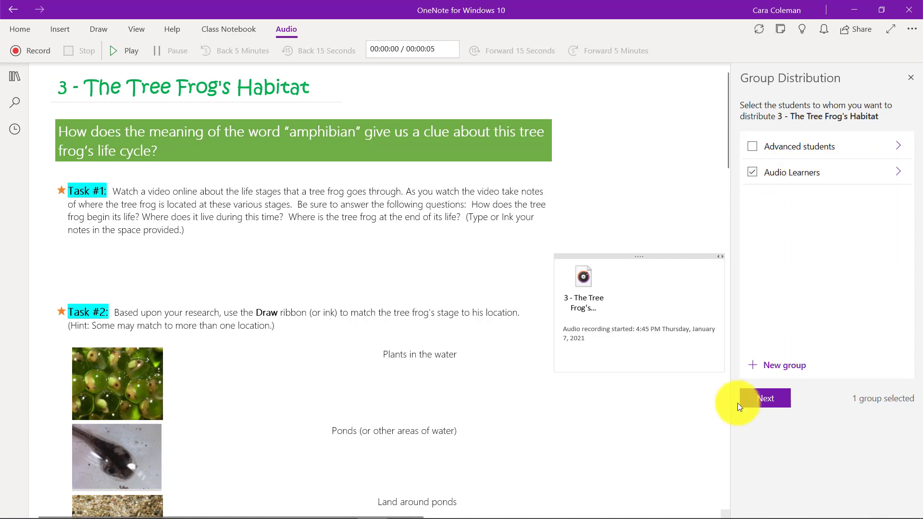
Distribute the page to the group's Homework sections and open a student's Homework to check it
left_click(764, 400)
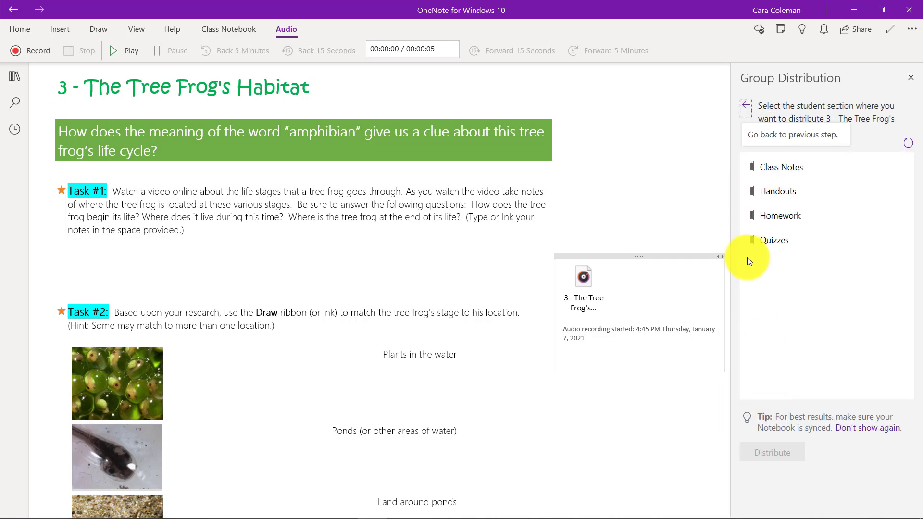
left_click(786, 217)
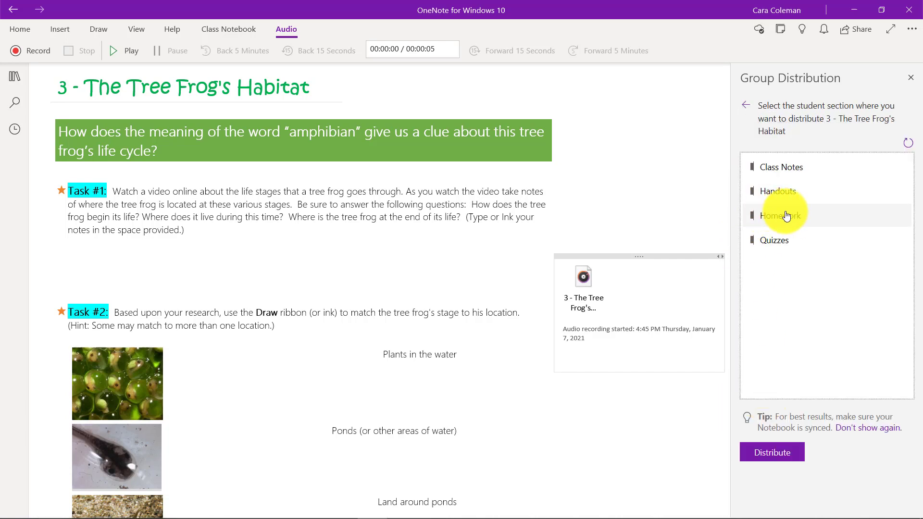
left_click(771, 452)
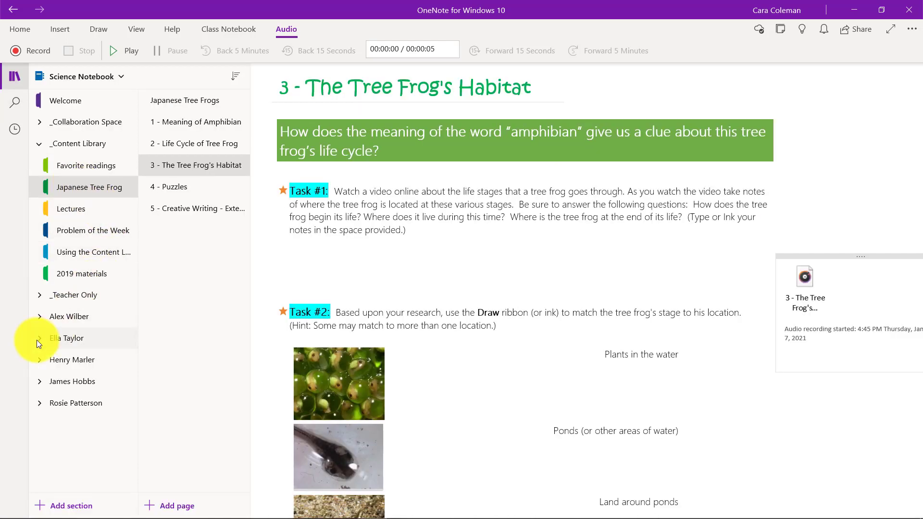
left_click(38, 339)
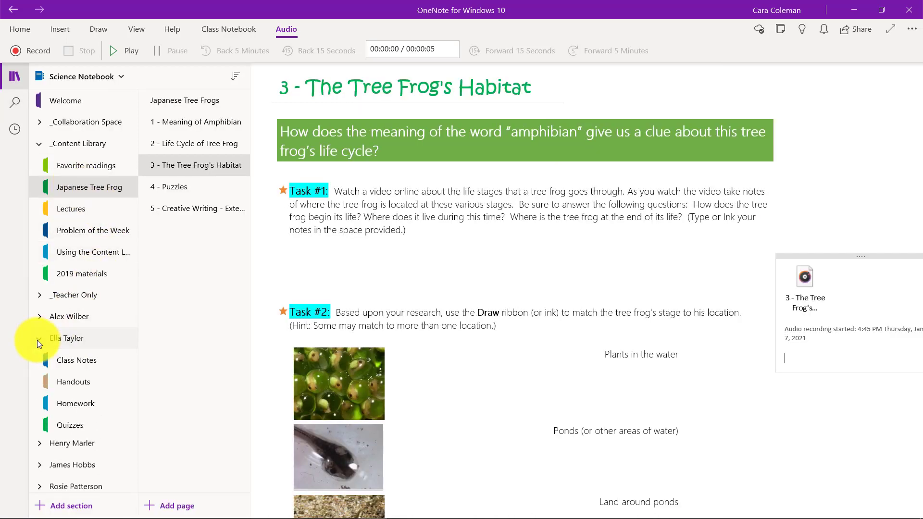
left_click(91, 409)
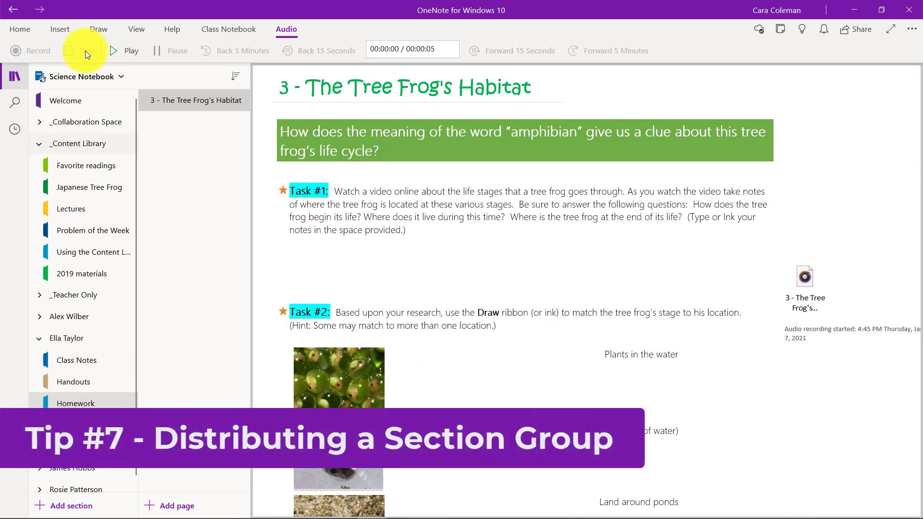
Distribute a 'Unit 1' section group with Readings and Research sections to all students
left_click(238, 32)
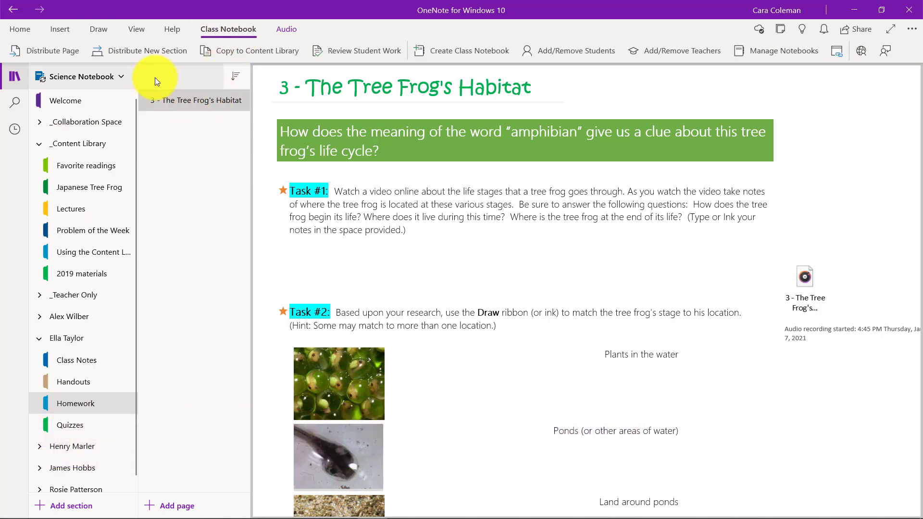
left_click(153, 50)
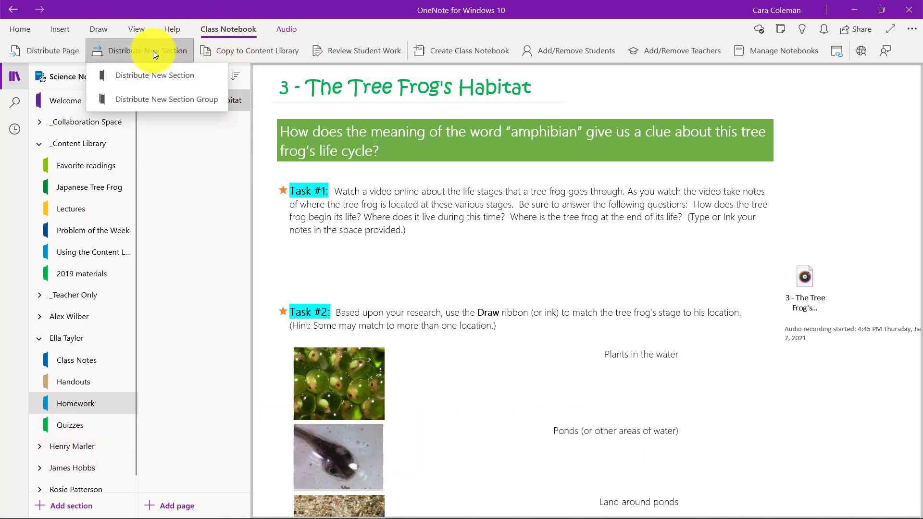
left_click(198, 96)
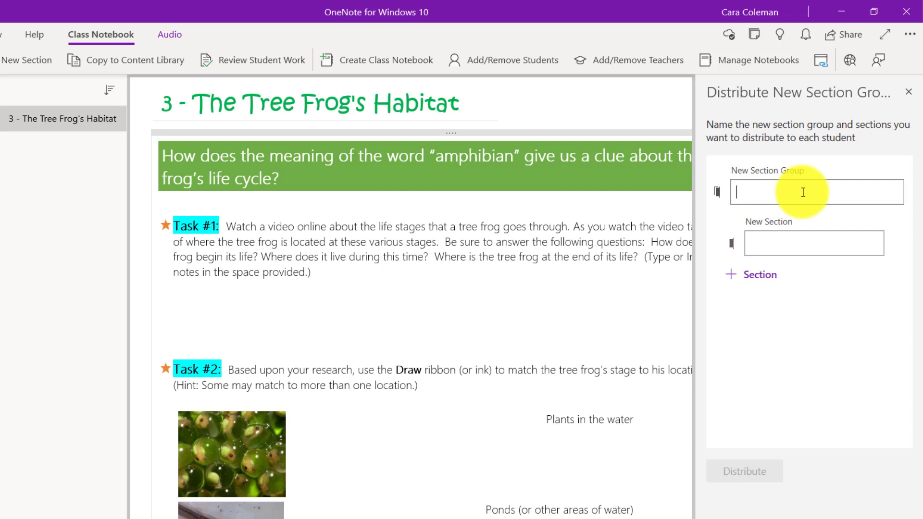
type("Unit 1")
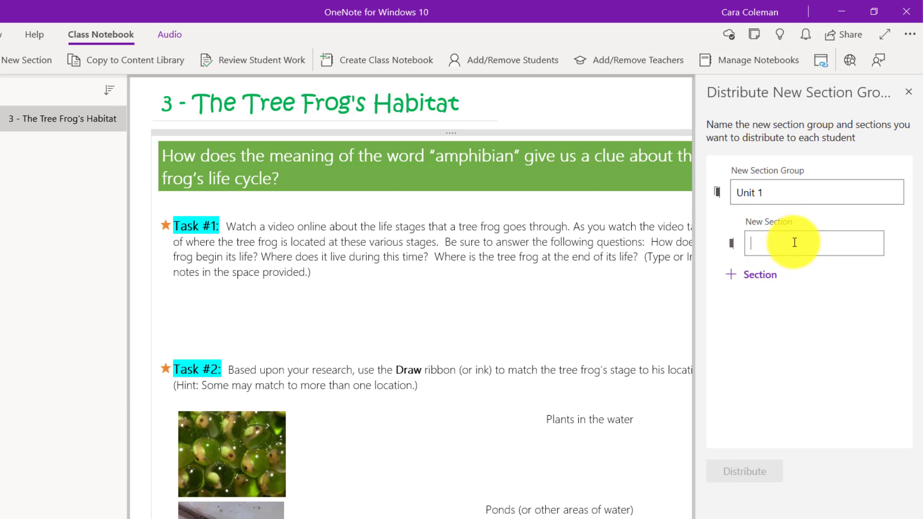
type("Readings")
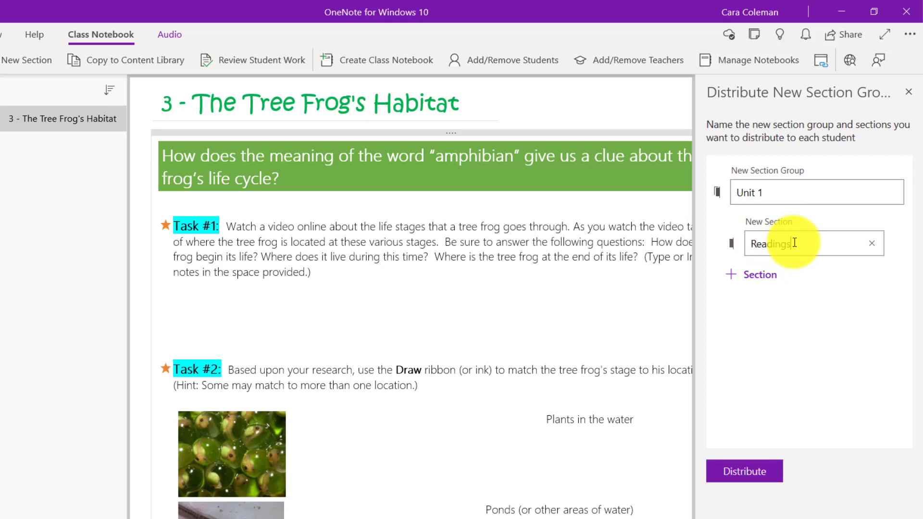
left_click(764, 275)
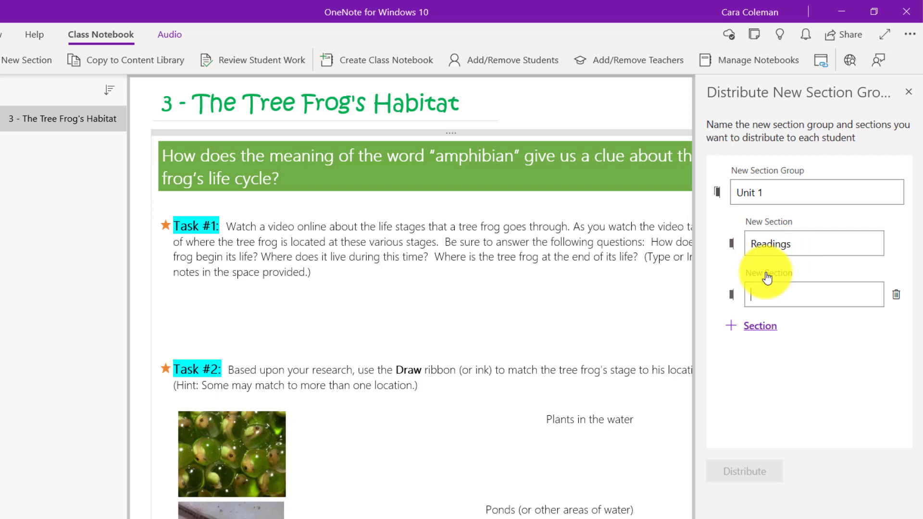
type("Research")
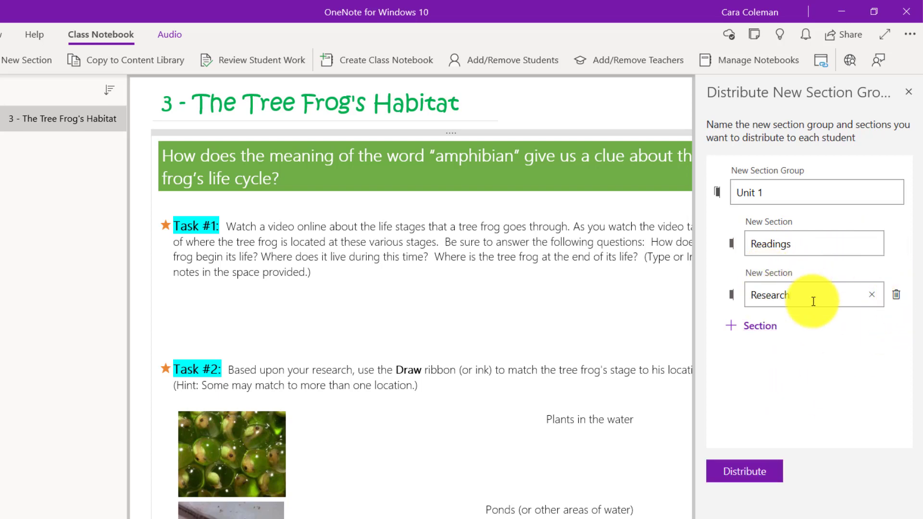
left_click(746, 478)
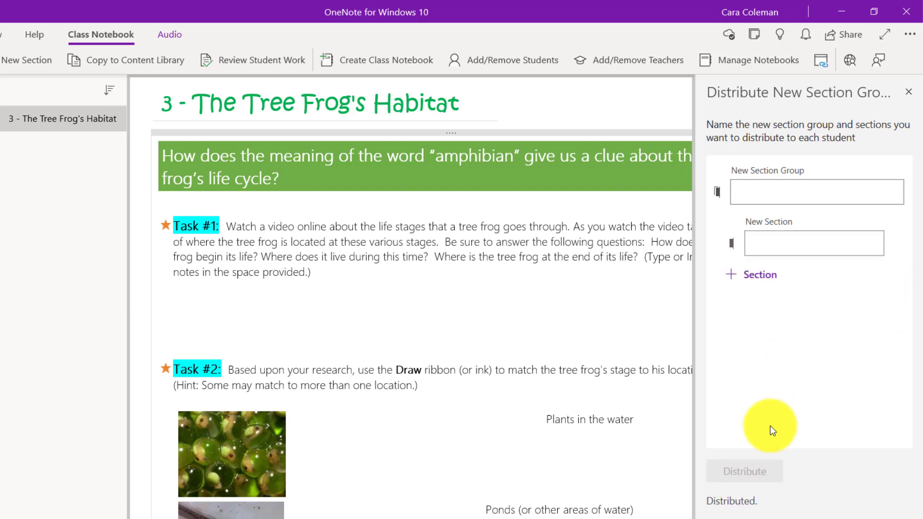
Distribute a 'Unit 2' section group with Readings and Journal sections to all students
left_click(769, 192)
type("Unit 2")
left_click(800, 243)
type("Readings")
left_click(761, 275)
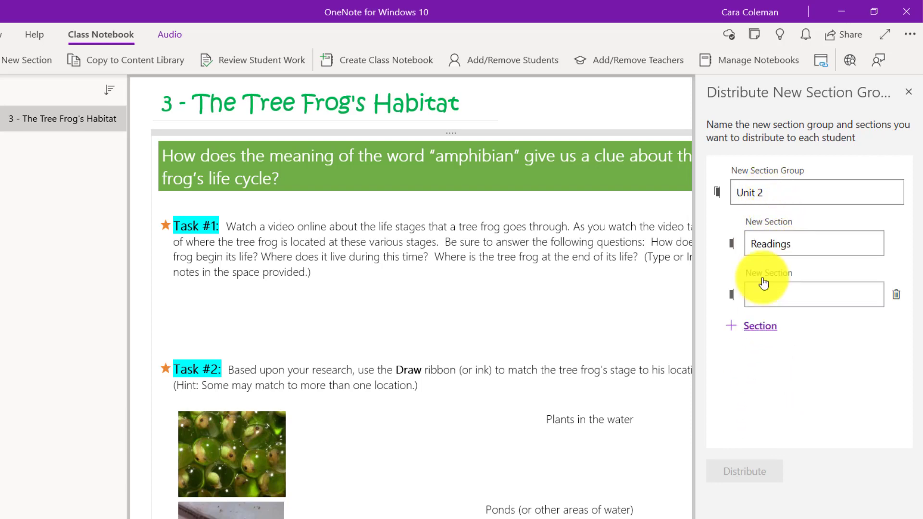
type("Journal")
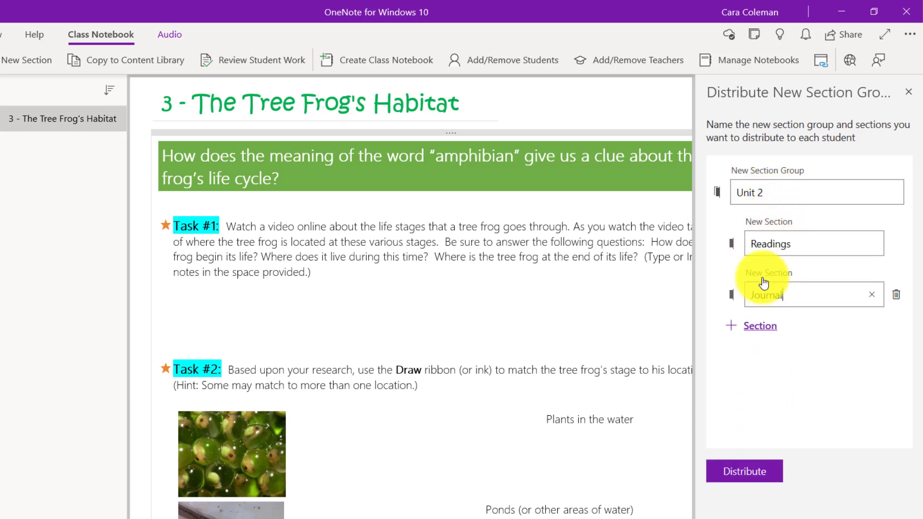
left_click(742, 476)
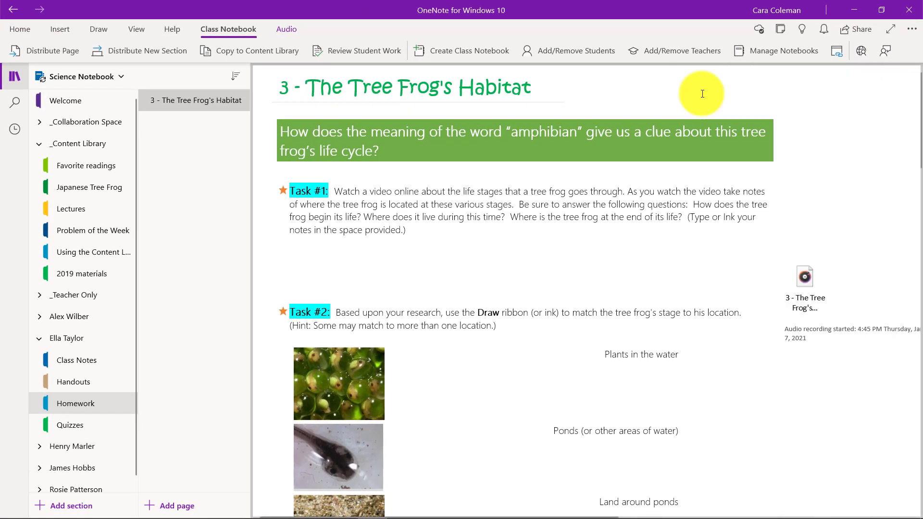
Expand both students' section groups and their Unit 1 and Unit 2 groups to reveal the new sections
left_click(39, 337)
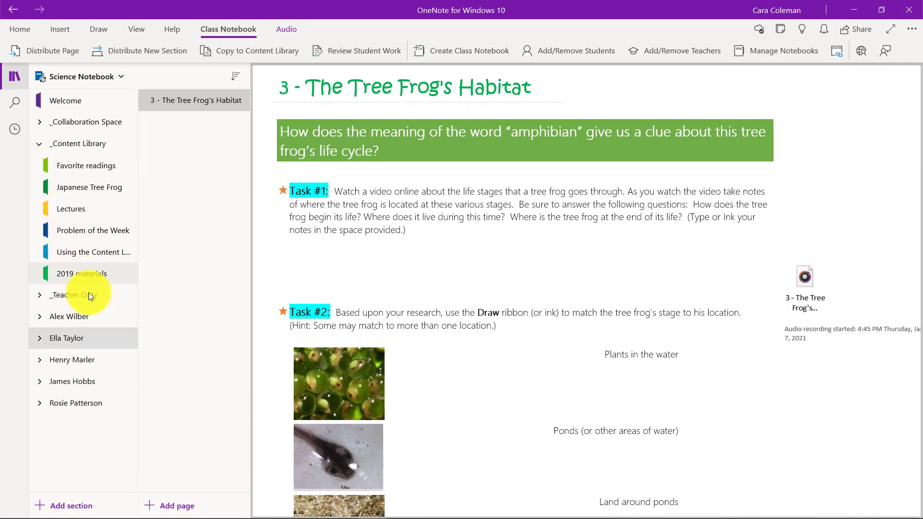
left_click(41, 316)
scroll(45, 374, "down", 1)
left_click(37, 419)
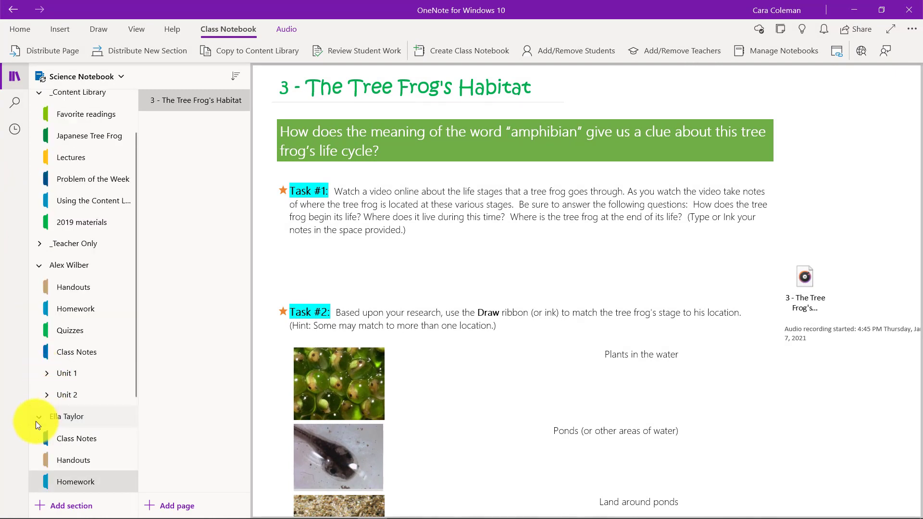
scroll(64, 383, "down", 3)
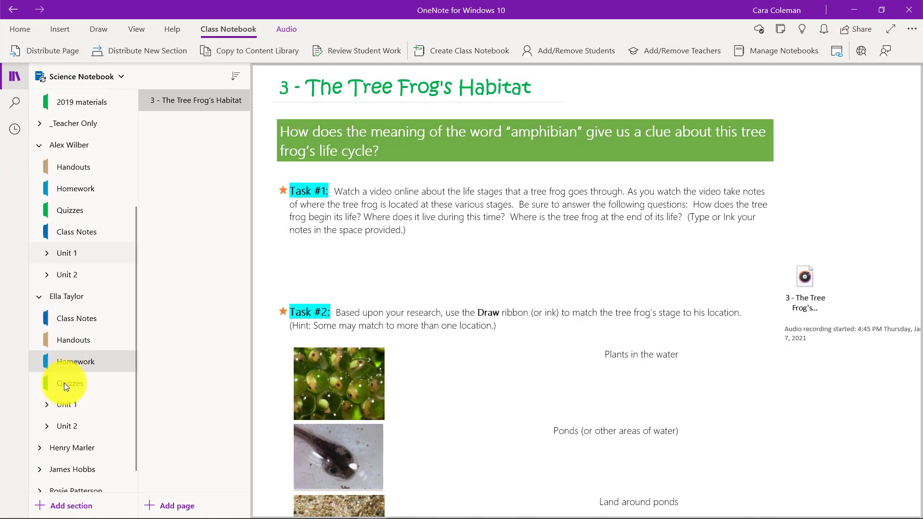
left_click(47, 247)
left_click(45, 310)
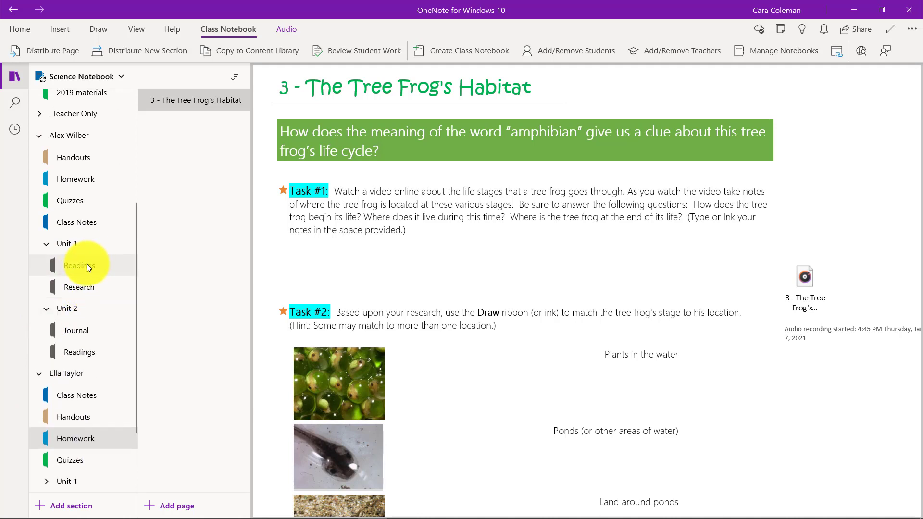
scroll(83, 346, "down", 2)
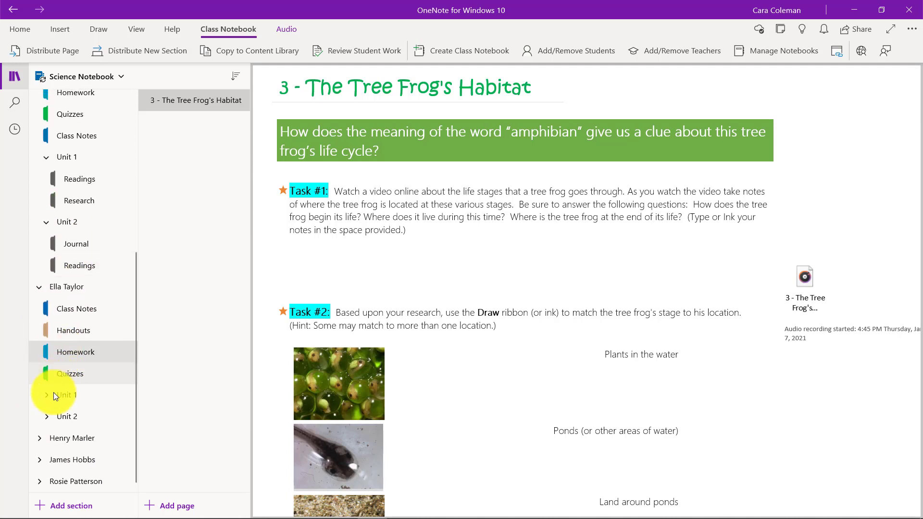
left_click(45, 395)
scroll(86, 301, "down", 2)
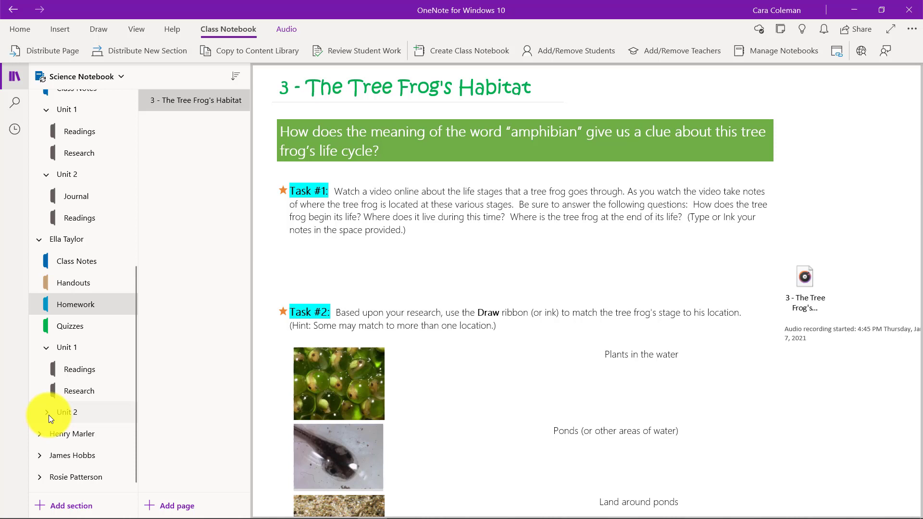
left_click(47, 412)
scroll(70, 374, "down", 1)
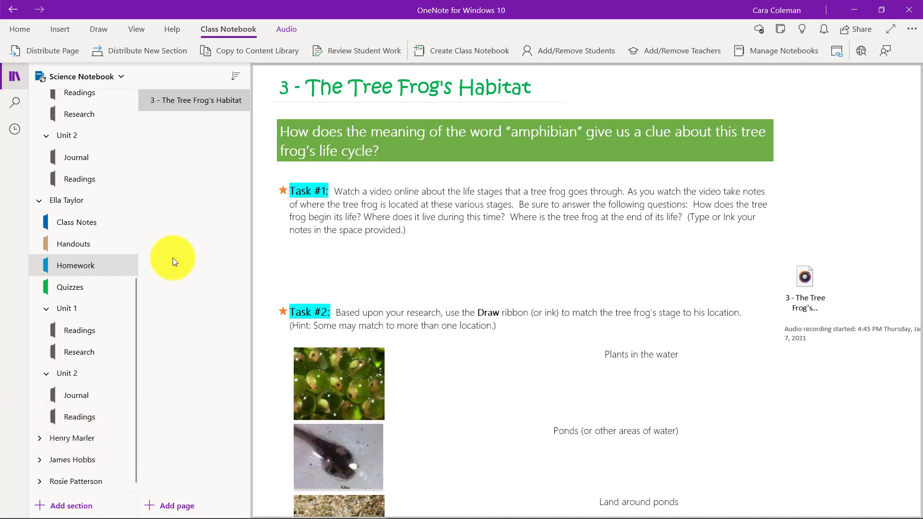
Distribute a new 'Labs' section into every student's Unit 1 section group
left_click(141, 54)
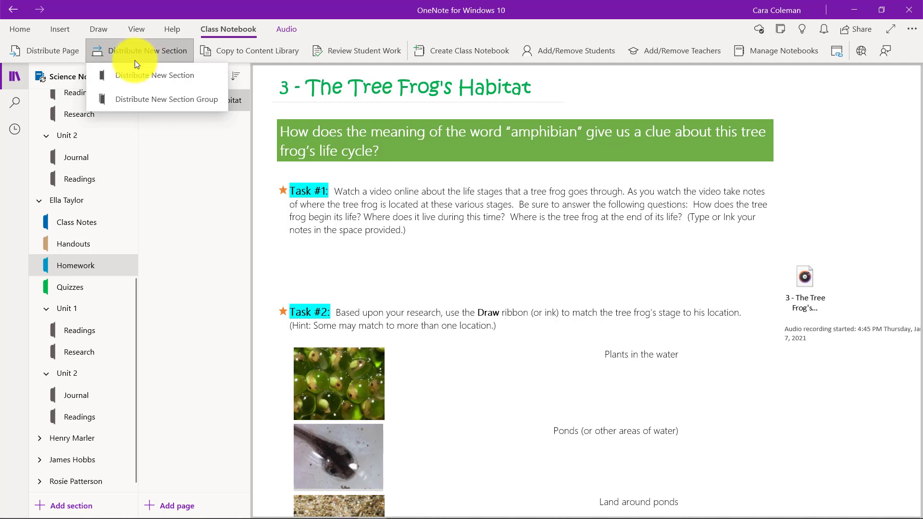
left_click(146, 74)
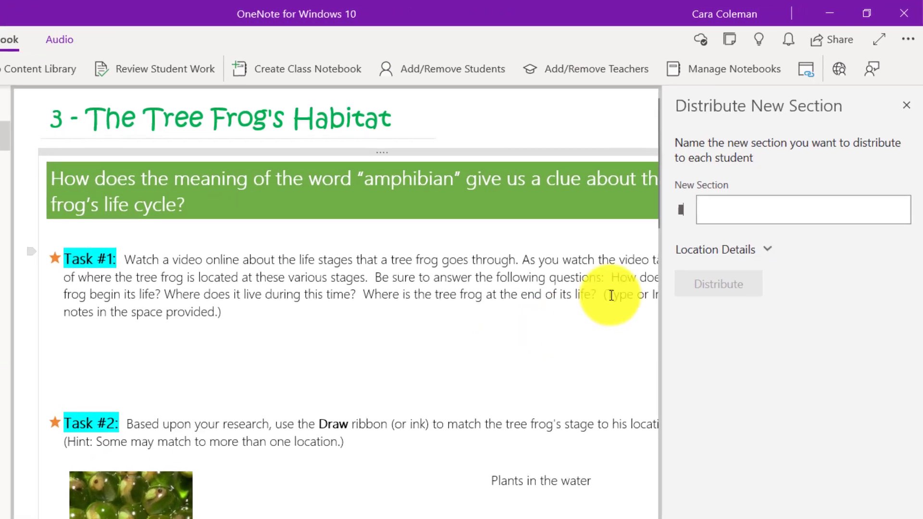
left_click(725, 266)
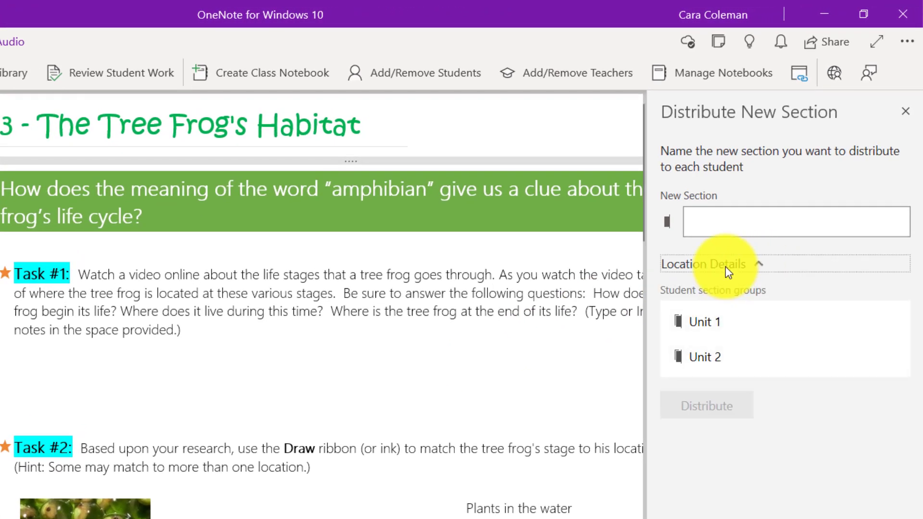
left_click(735, 226)
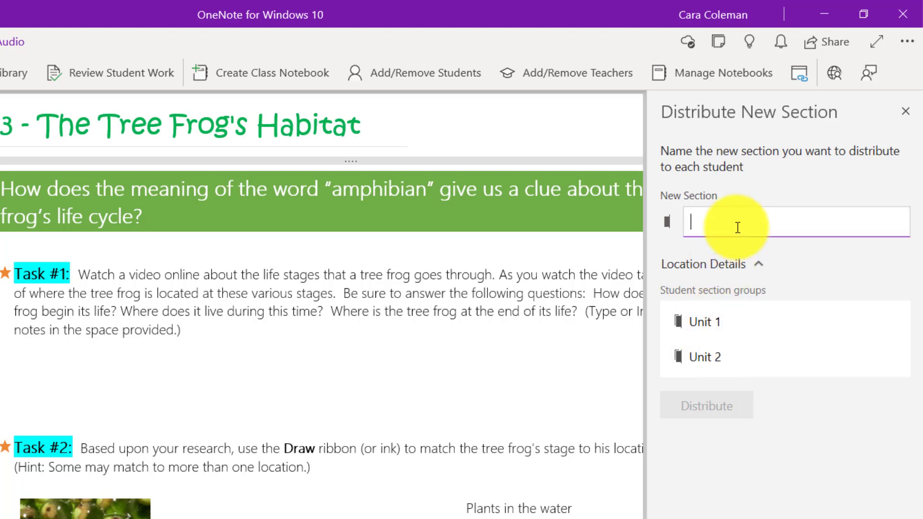
type("Labs")
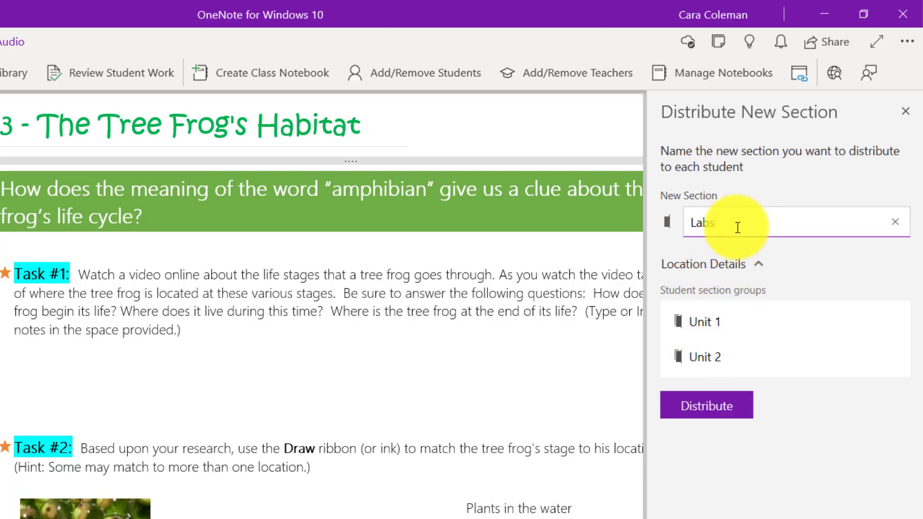
left_click(705, 326)
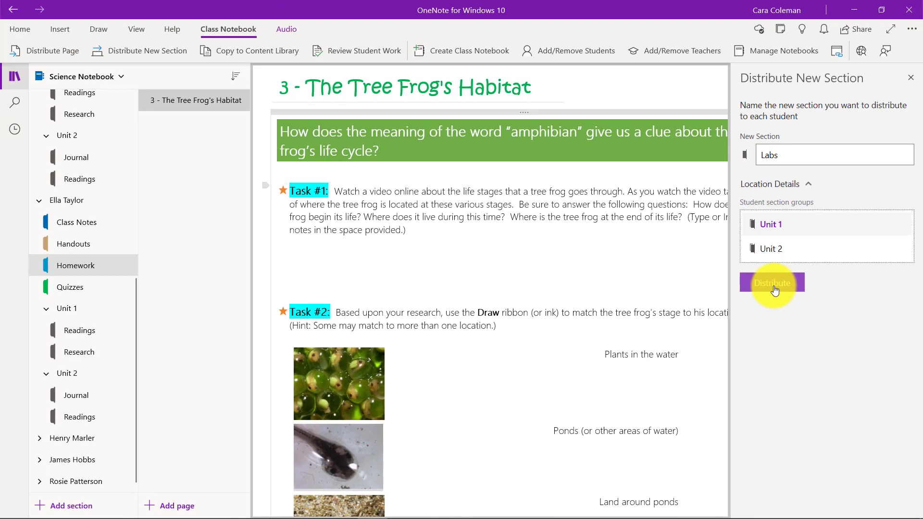
left_click(773, 284)
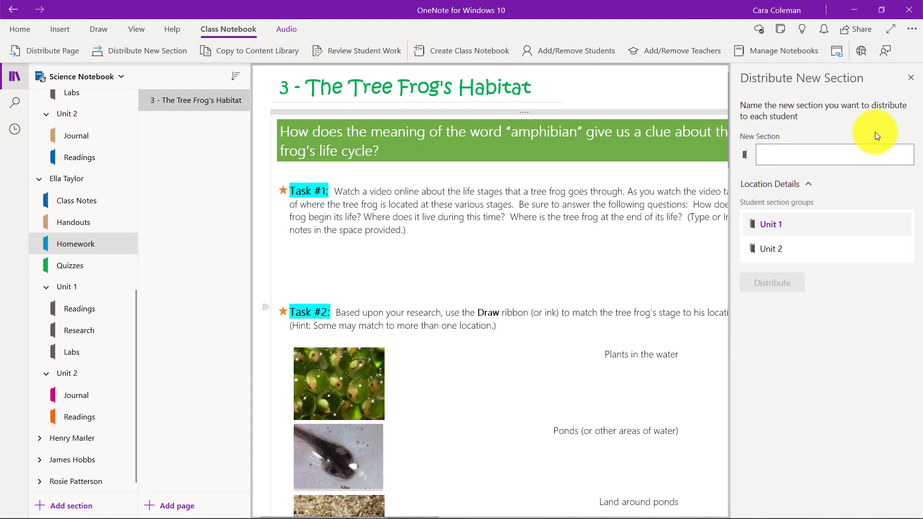
Scroll the section list to confirm Labs appears under each student's Unit 1
scroll(57, 238, "up", 5)
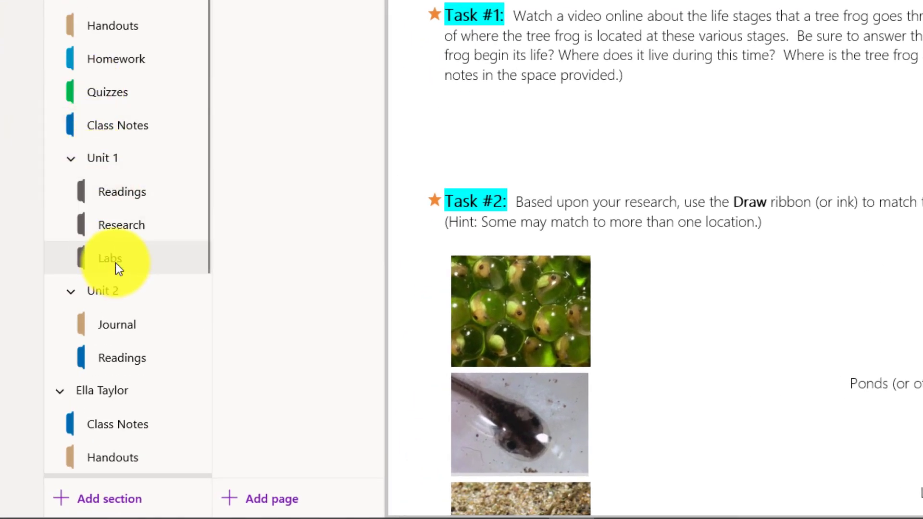
scroll(118, 265, "down", 7)
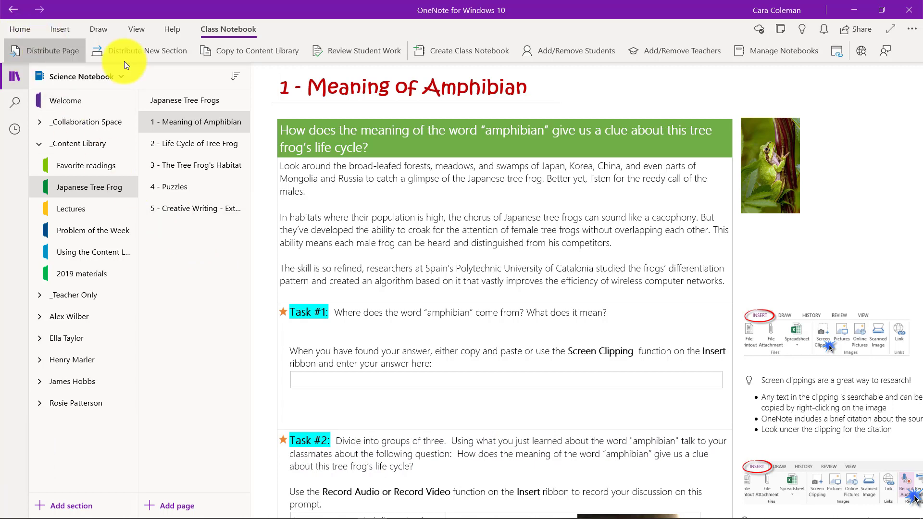
Distribute the '1 - Meaning of Amphibian' page to every student's Handouts section
left_click(53, 53)
left_click(72, 76)
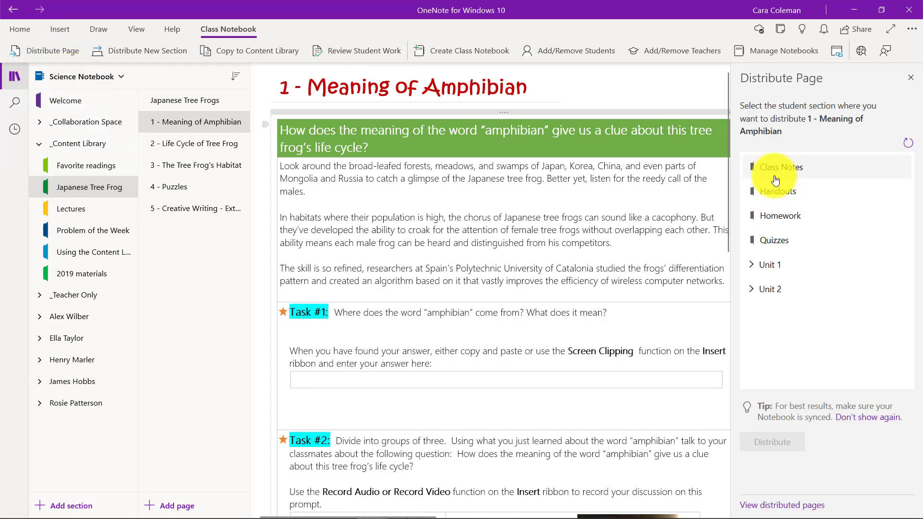
left_click(779, 191)
left_click(769, 441)
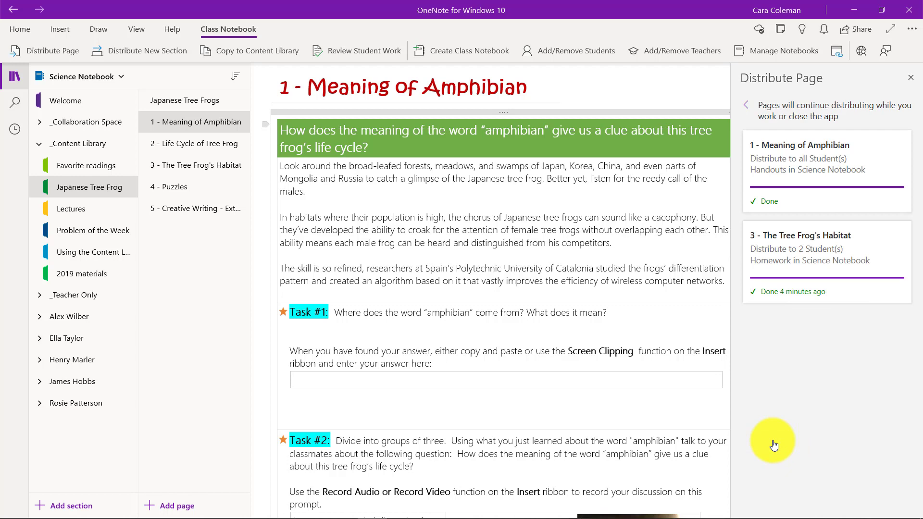
left_click(916, 77)
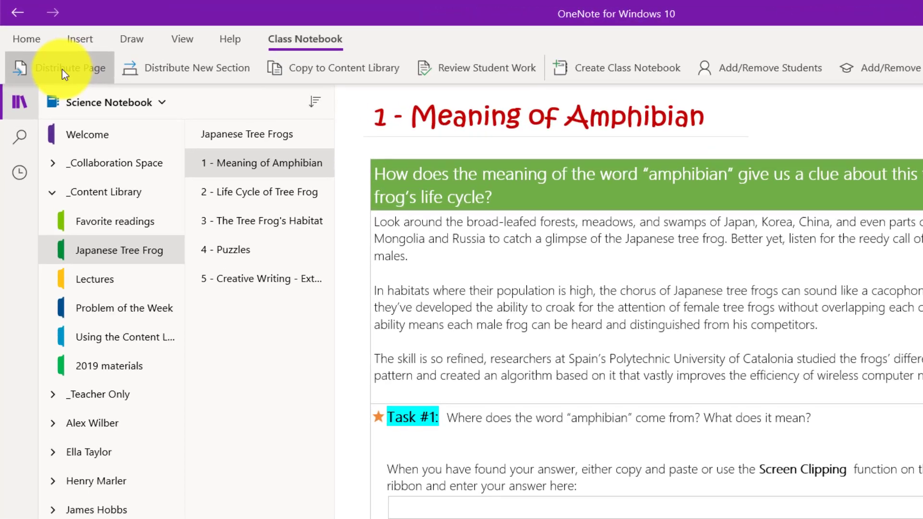
Delete '1 - Meaning of Amphibian' from the Handouts section of all five student notebooks
left_click(62, 70)
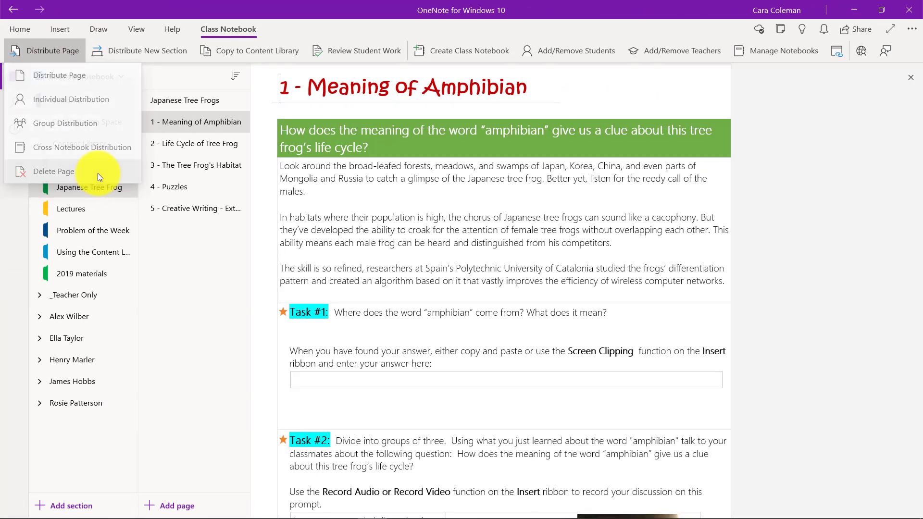
left_click(97, 173)
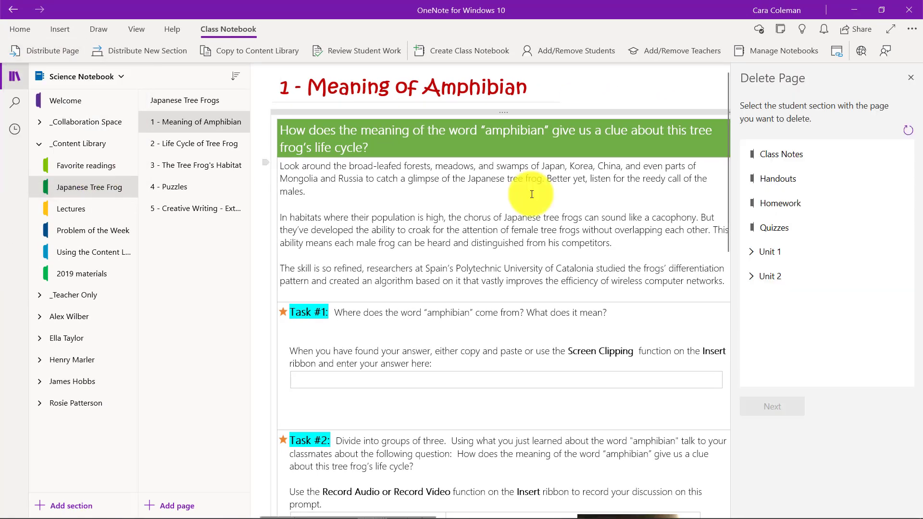
left_click(786, 187)
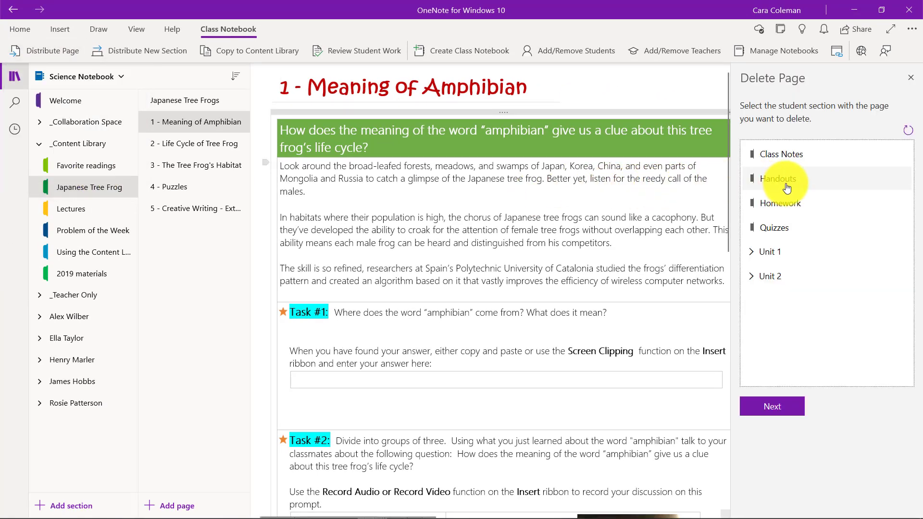
left_click(773, 409)
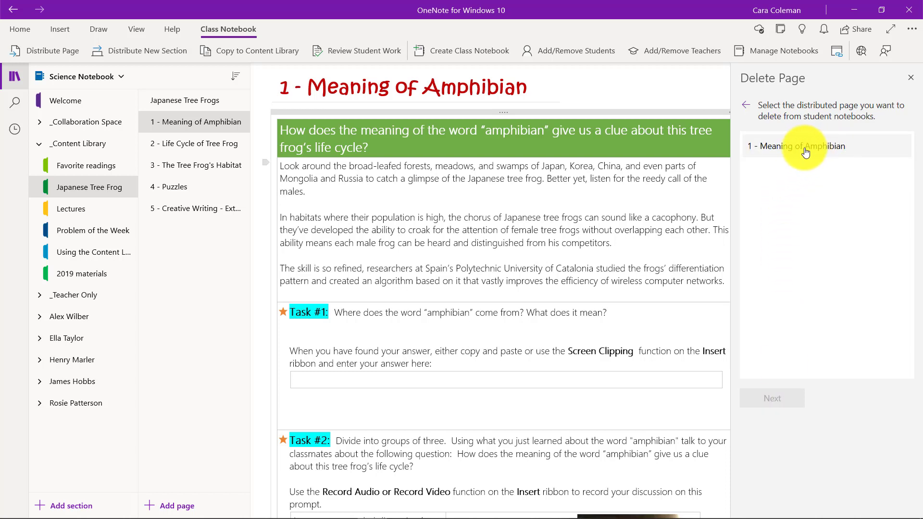
left_click(806, 153)
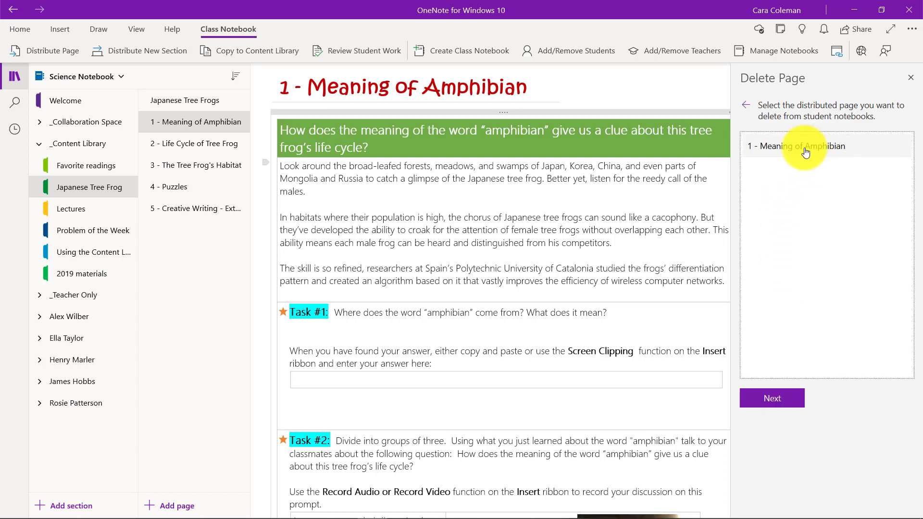
left_click(780, 400)
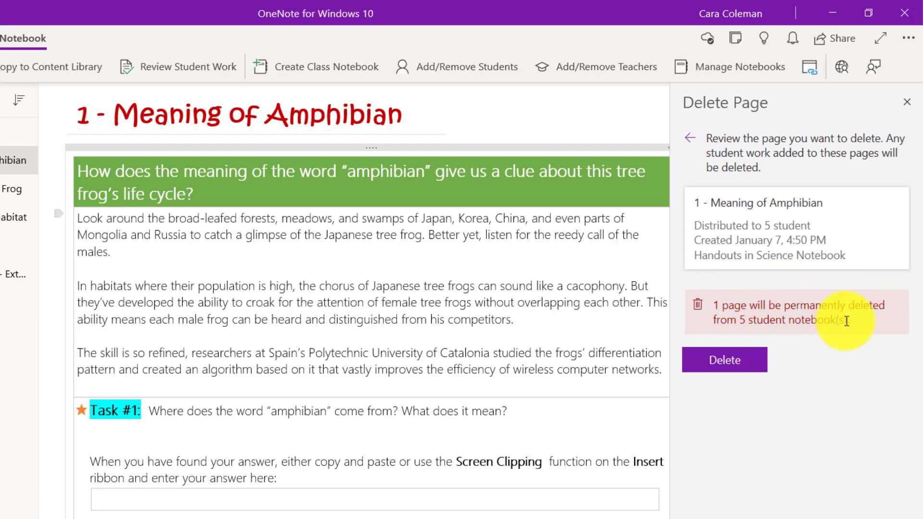
left_click(723, 366)
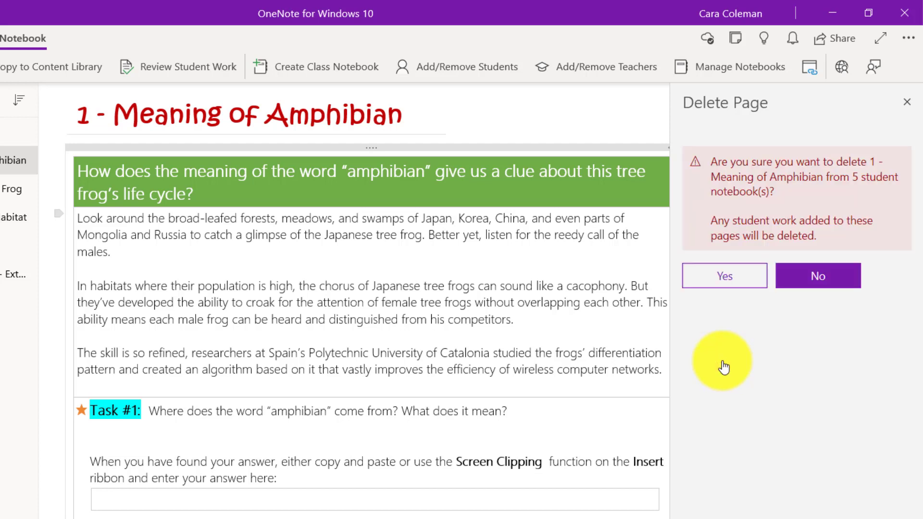
left_click(718, 282)
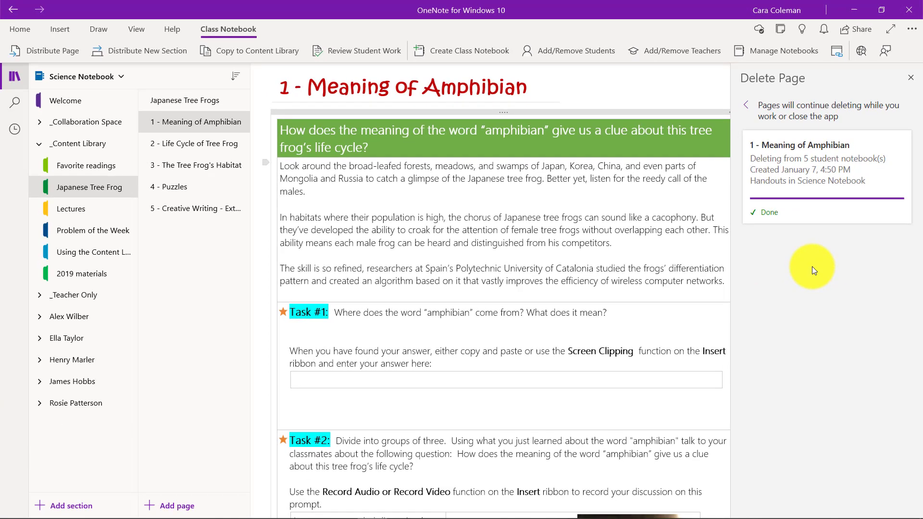
left_click(910, 78)
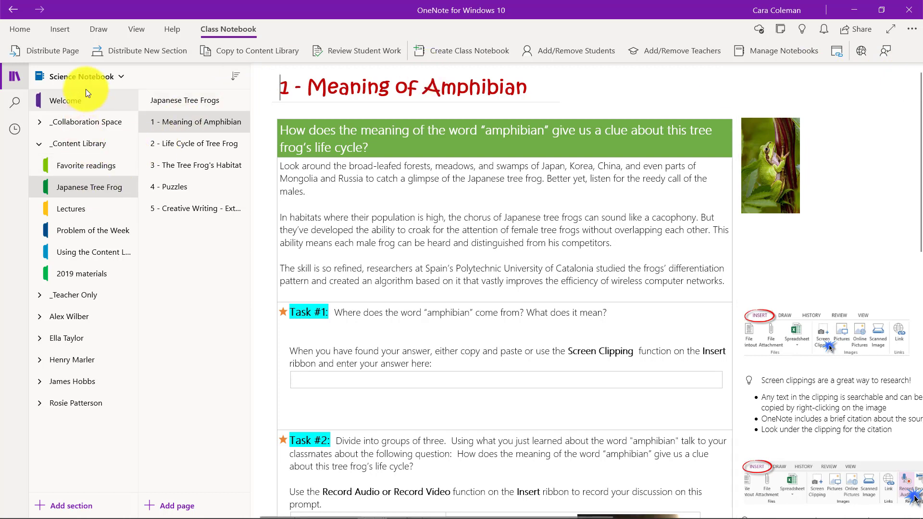
Expand a student's section group and open their Handouts to confirm the page is gone
left_click(42, 316)
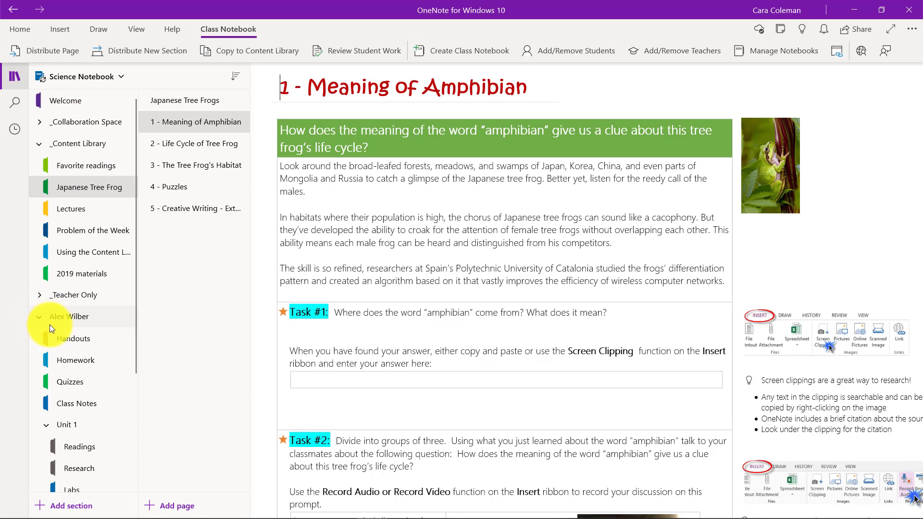
left_click(93, 340)
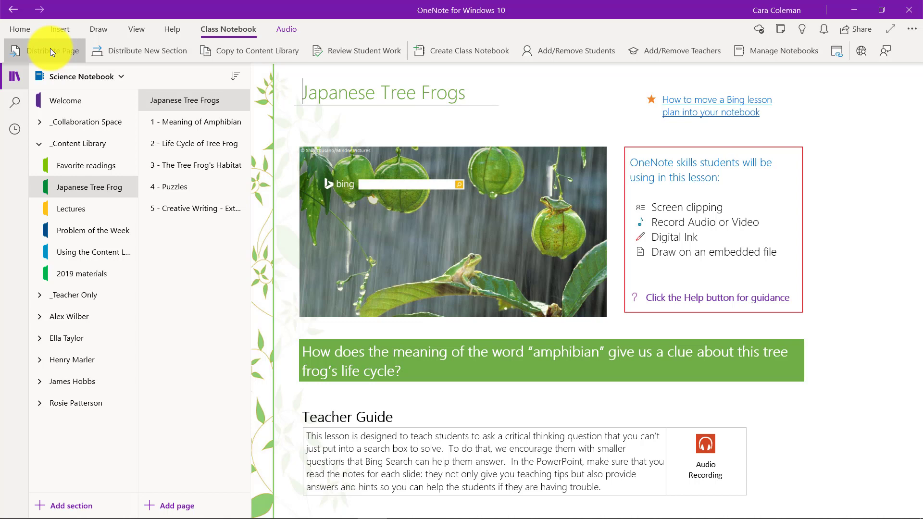
Switch to Master Curriculum Notebook and cross-notebook distribute '#1 - PoW' to Science Notebook students' Homework
left_click(99, 75)
left_click(94, 188)
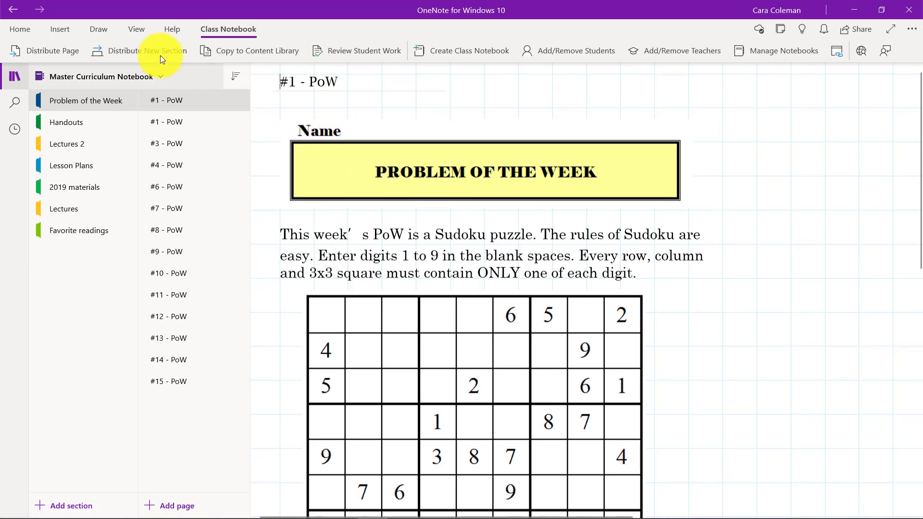
left_click(66, 53)
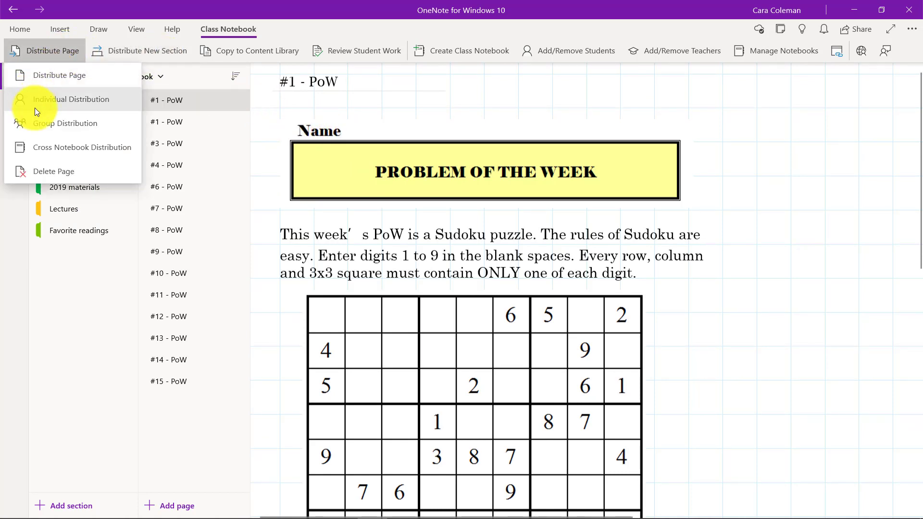
left_click(92, 149)
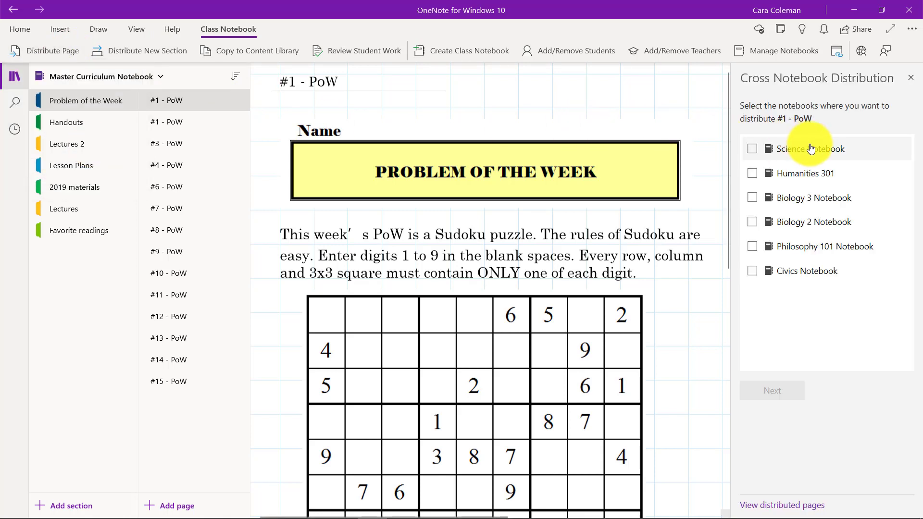
left_click(753, 149)
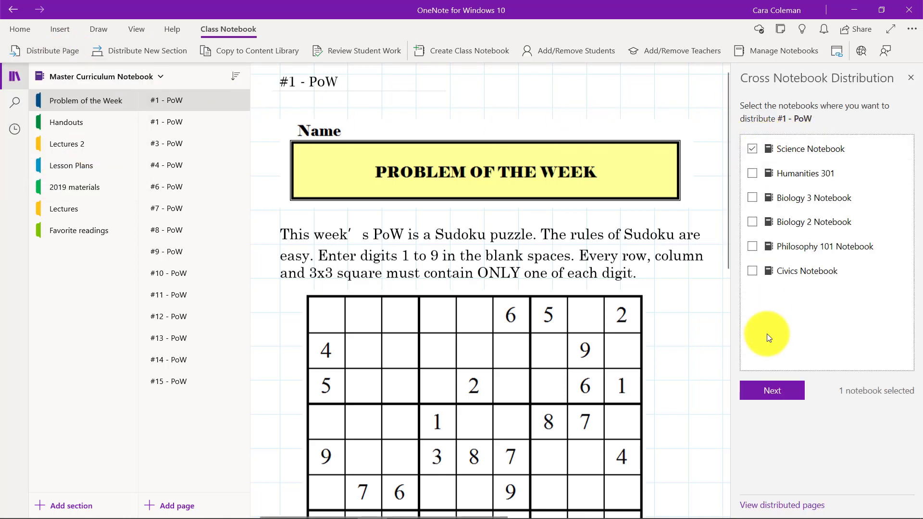
left_click(767, 390)
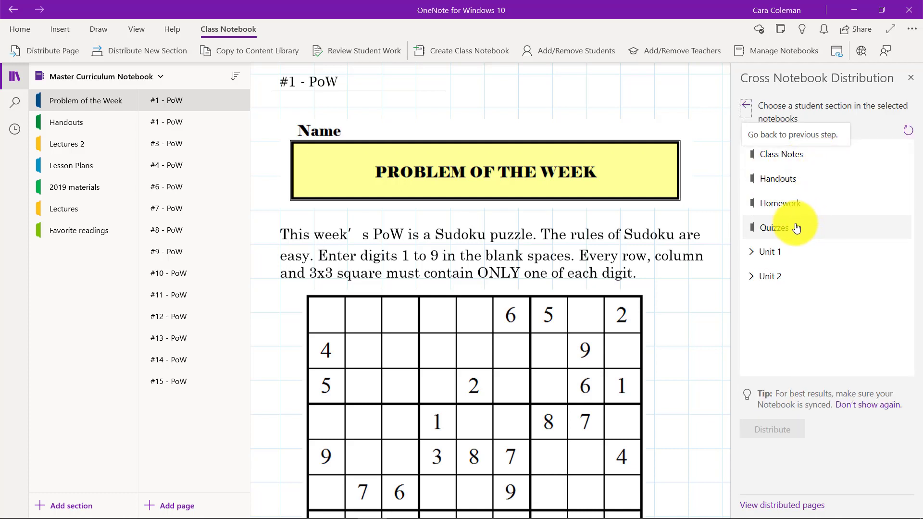
left_click(789, 204)
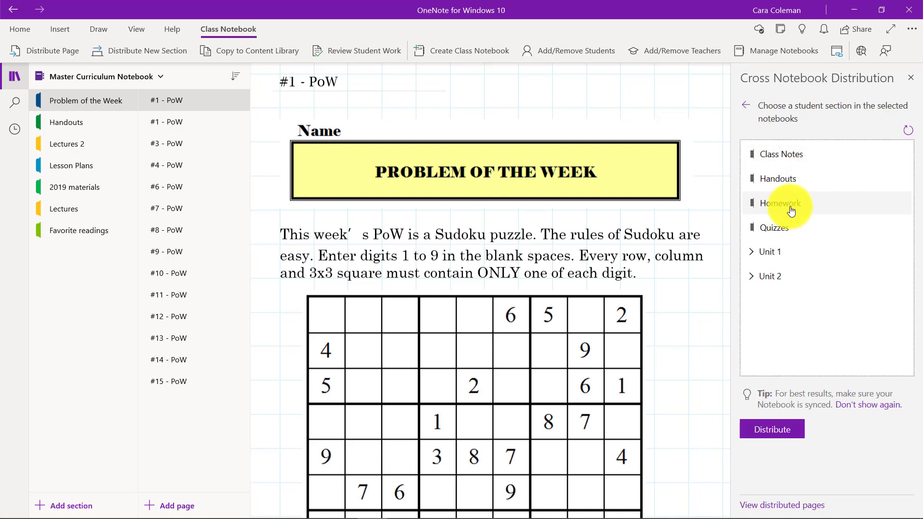
left_click(774, 433)
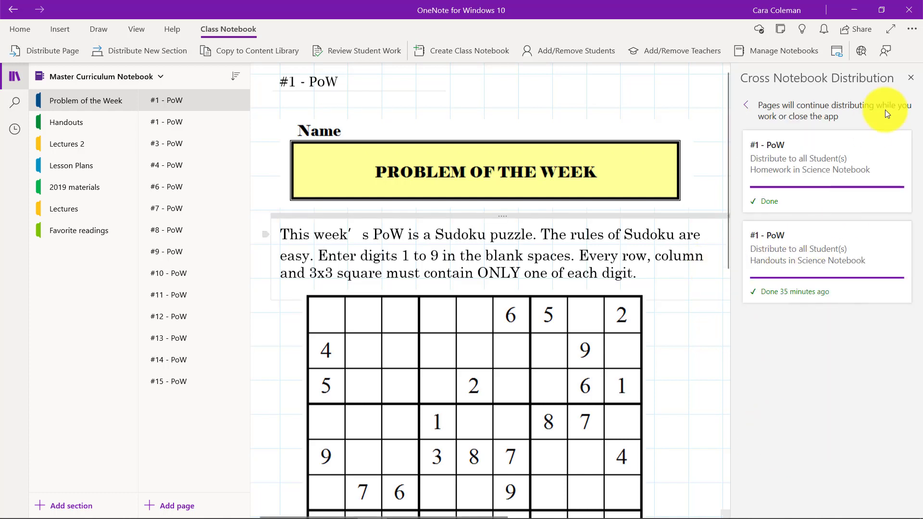
left_click(910, 77)
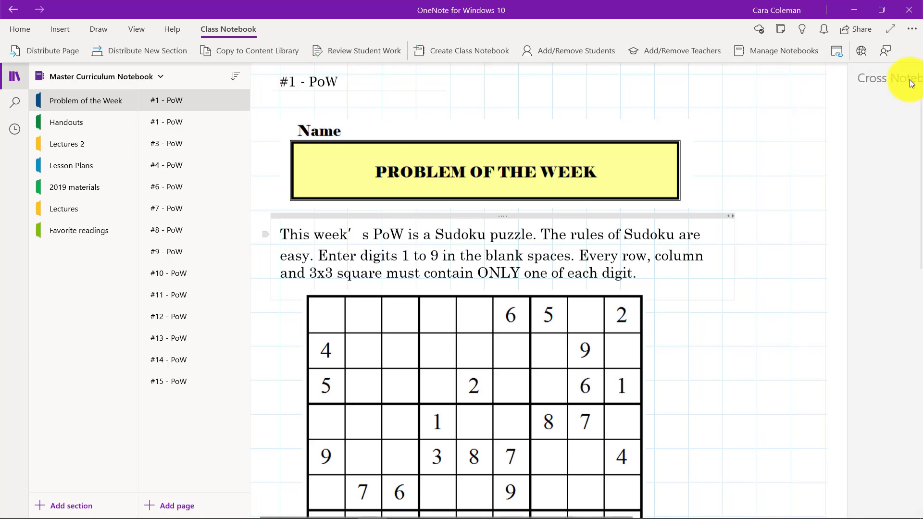
Switch to Science Notebook and open a student's Homework section to check for the #1 - PoW page
left_click(78, 75)
left_click(77, 255)
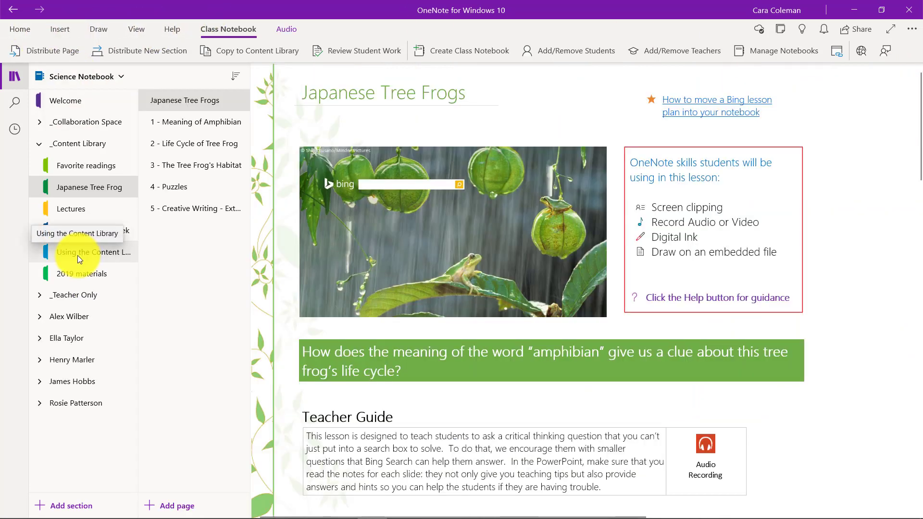
left_click(38, 319)
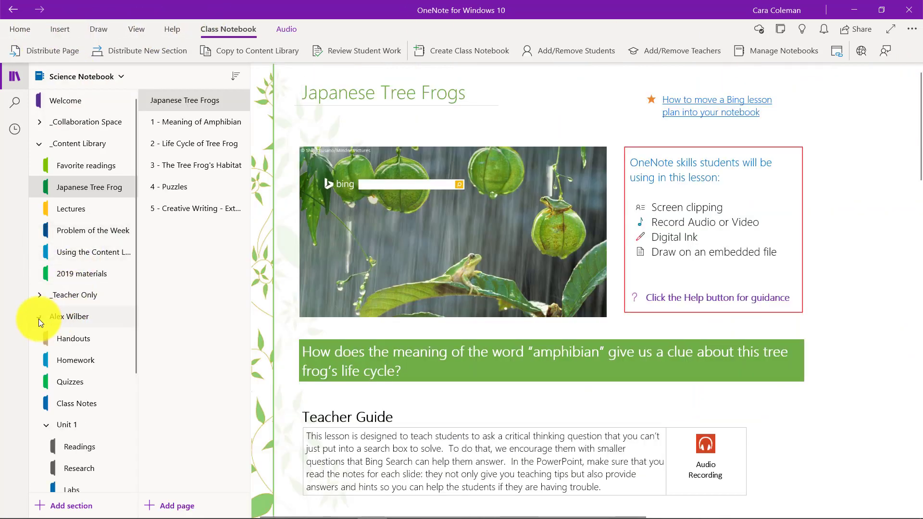
left_click(74, 359)
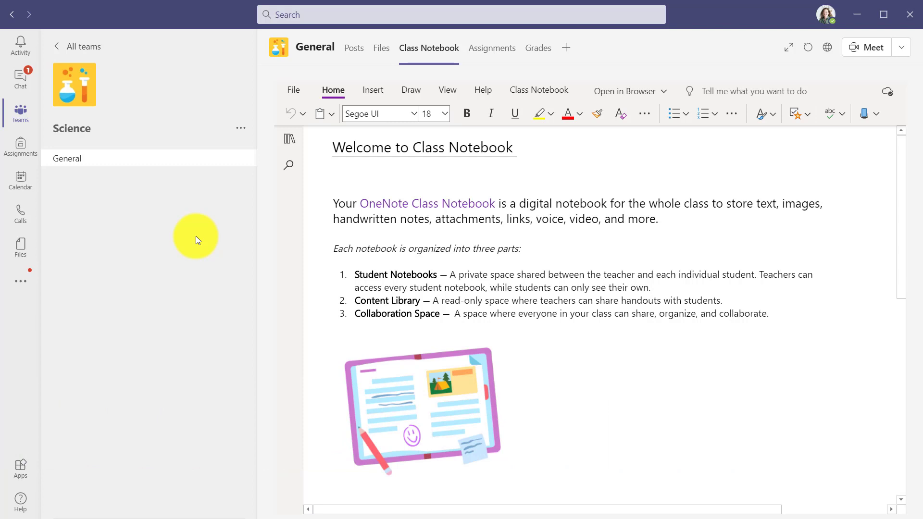
Start collaborating in the Project Yellow channel's Notes tab
left_click(79, 214)
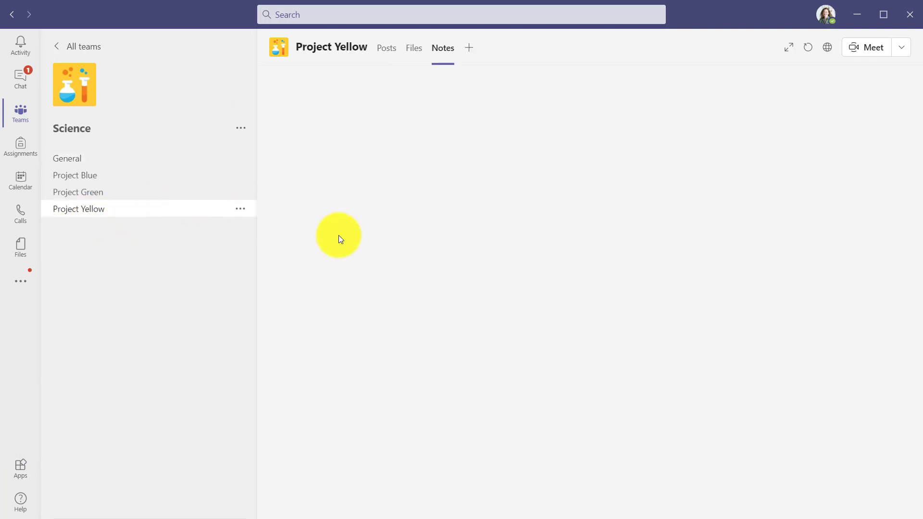
left_click(438, 43)
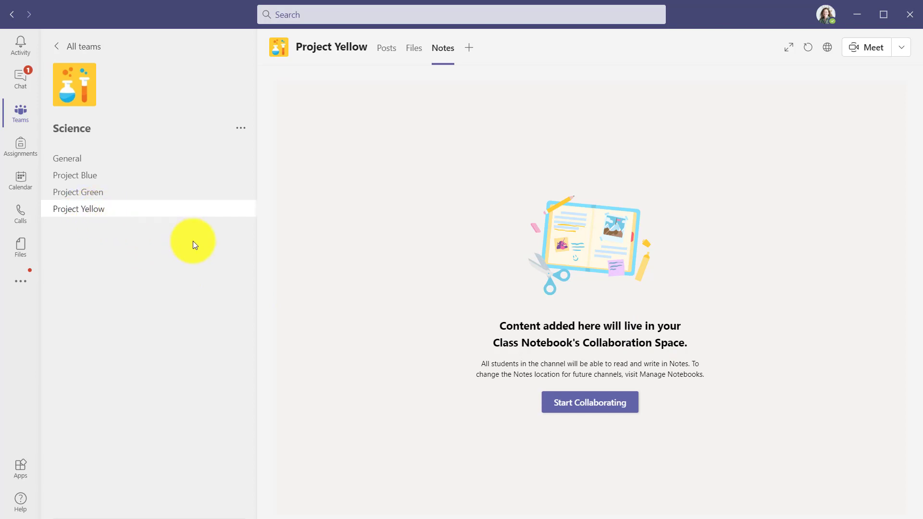
left_click(592, 402)
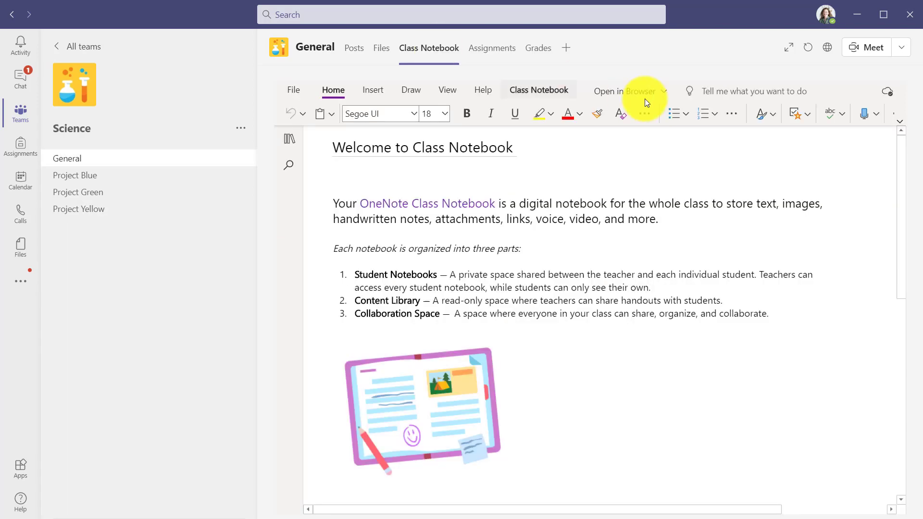
In General's Class Notebook, expand _Collaboration Space and open the Project Yellow Notes section
left_click(789, 49)
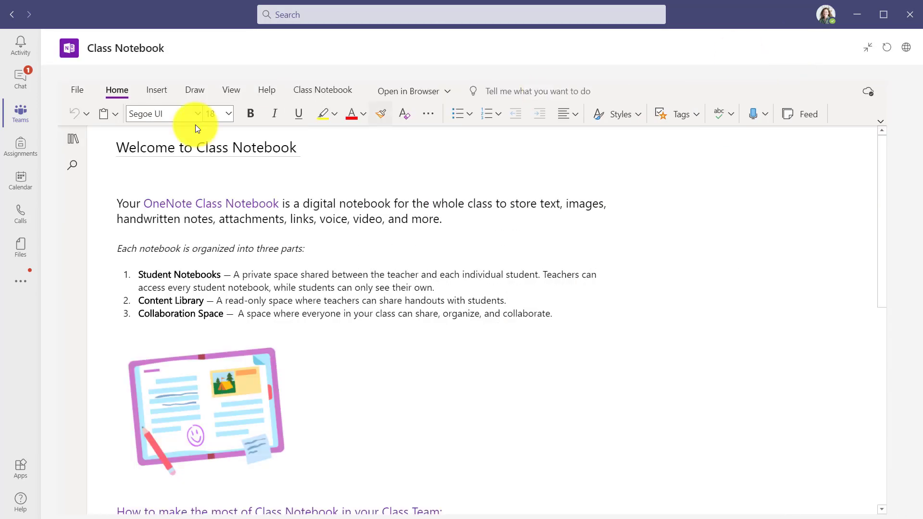
left_click(73, 144)
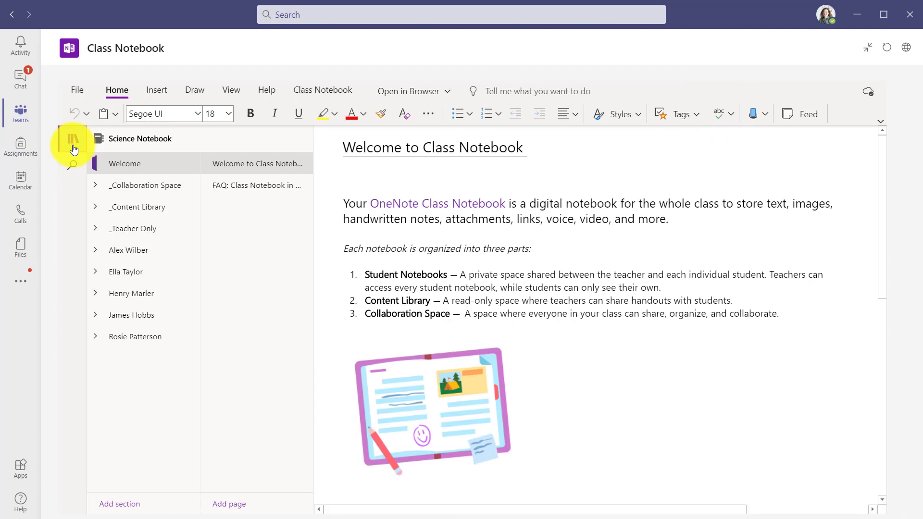
left_click(95, 187)
left_click(153, 229)
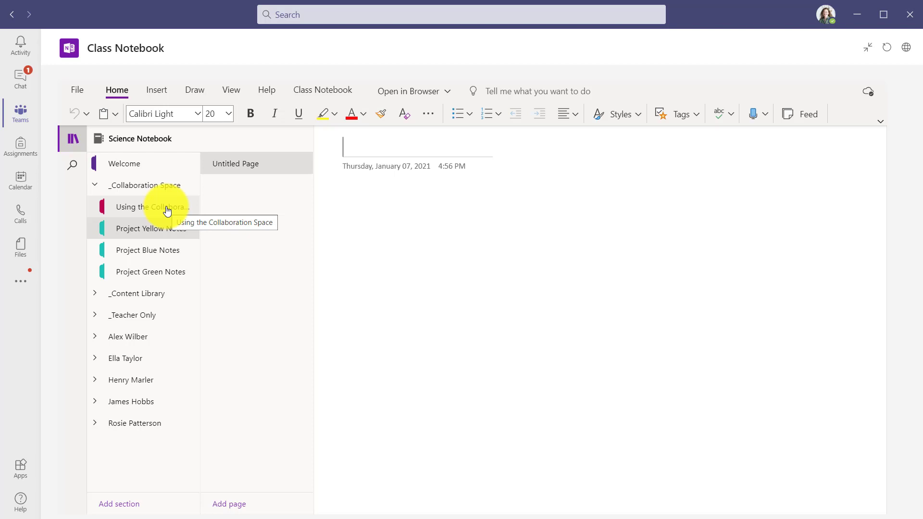
Choose Content Library as the default location for channel Notes tabs in Manage Notebooks, then close it
left_click(324, 90)
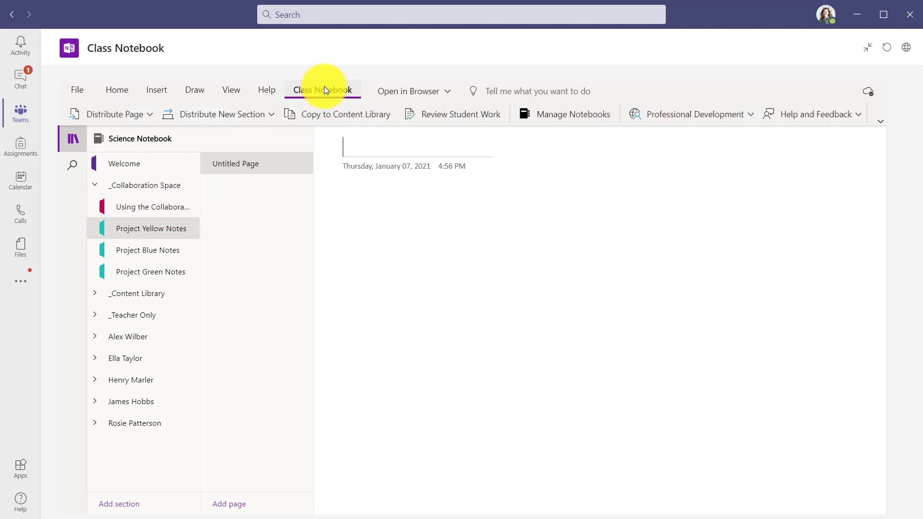
left_click(567, 114)
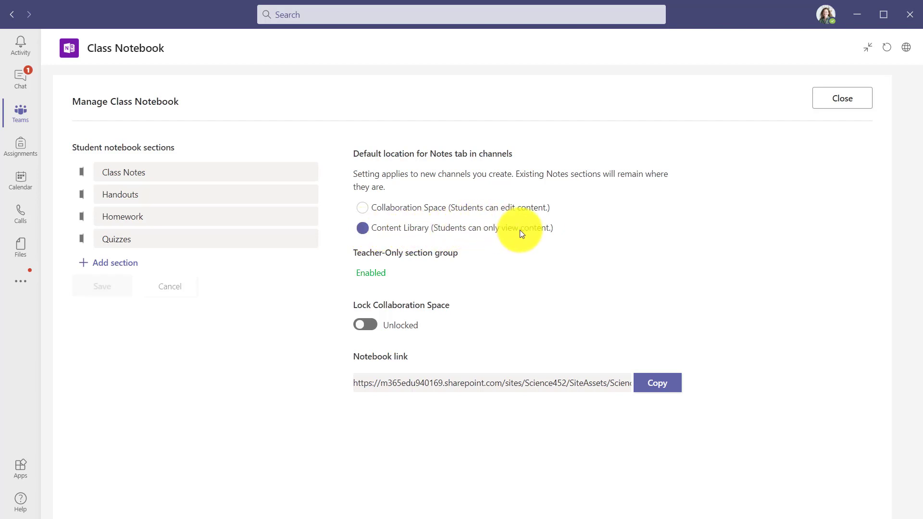
left_click(847, 96)
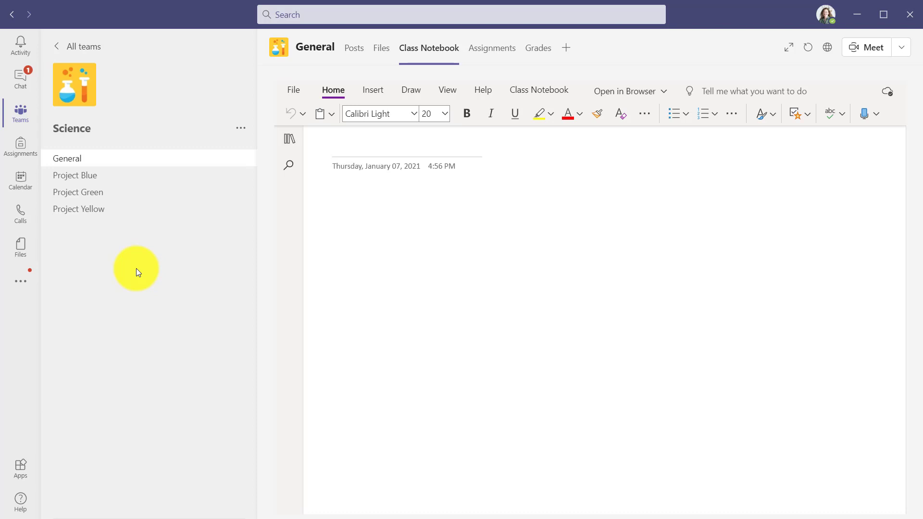
Create a 'Lecture Notes' page in the Unit 1 channel's Notes
left_click(135, 226)
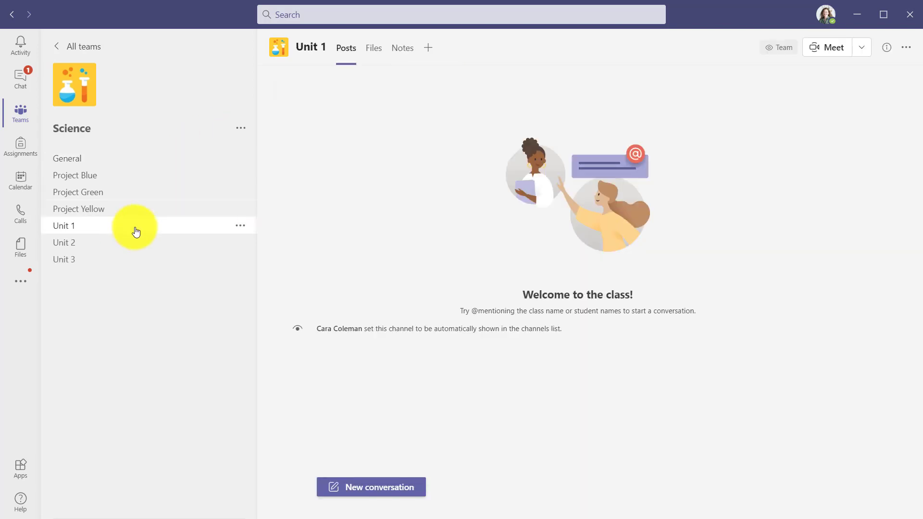
left_click(403, 52)
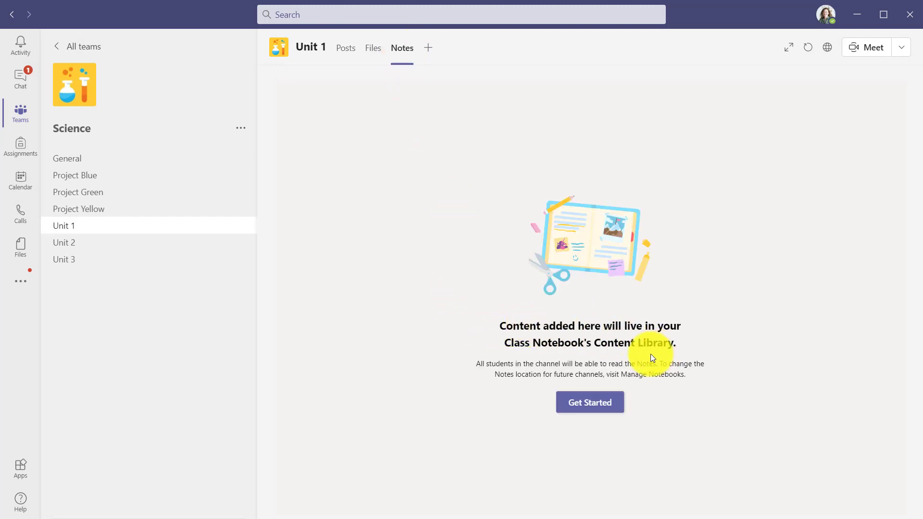
left_click(595, 406)
type("Lecture ")
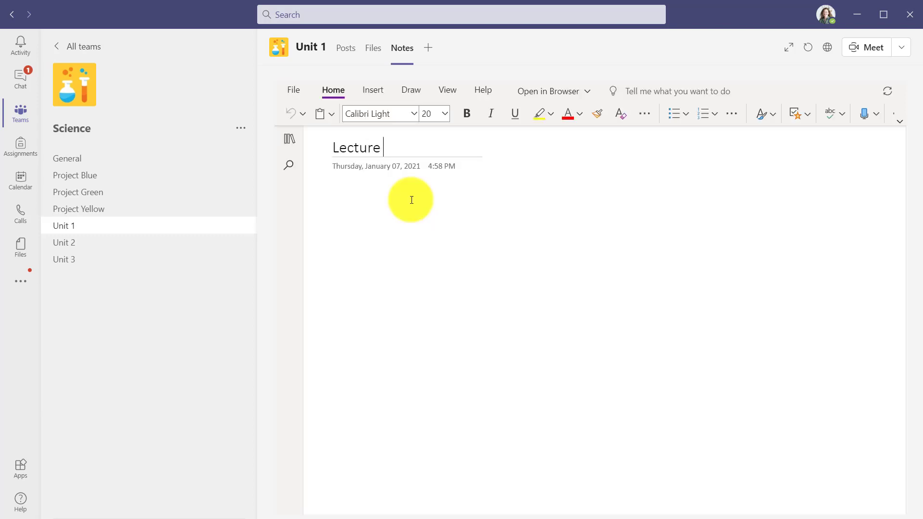
type("Notes")
key("Return")
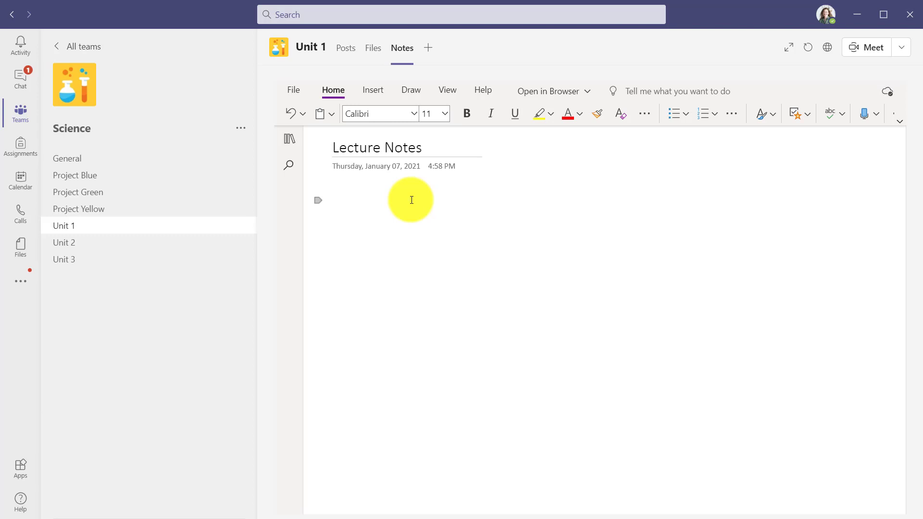
In General's Class Notebook, open _Content Library > Unit 1 Notes and hide the navigation pane
left_click(130, 158)
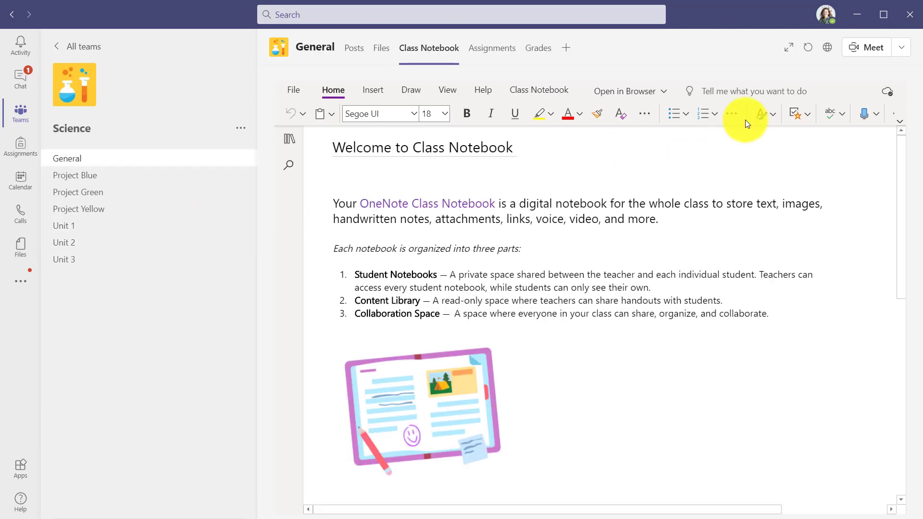
left_click(789, 47)
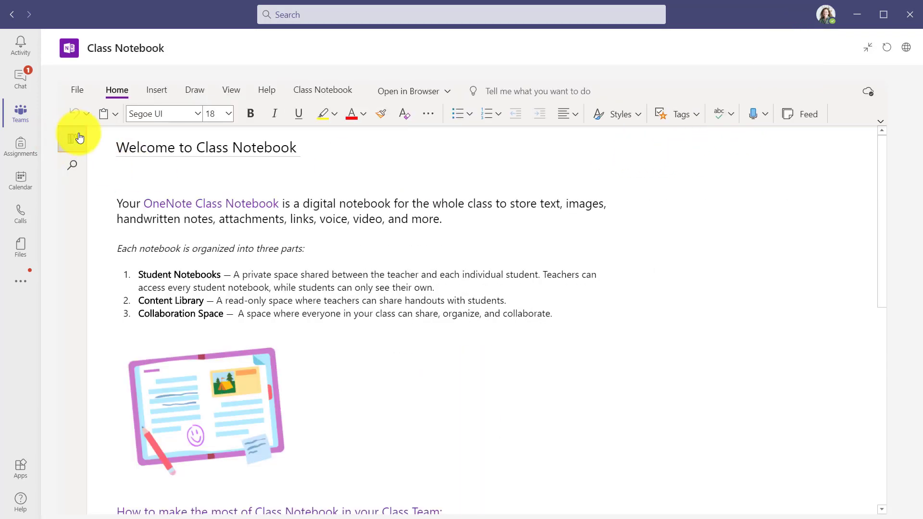
left_click(73, 139)
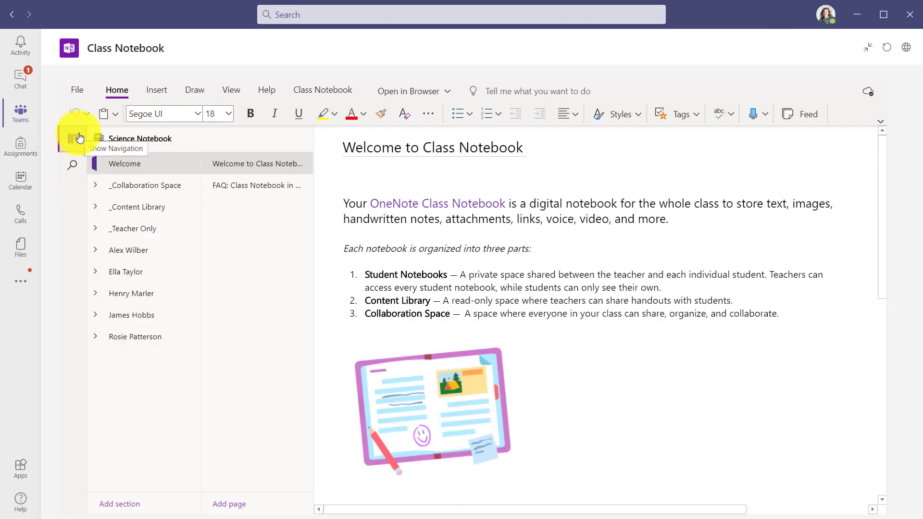
left_click(95, 211)
left_click(144, 359)
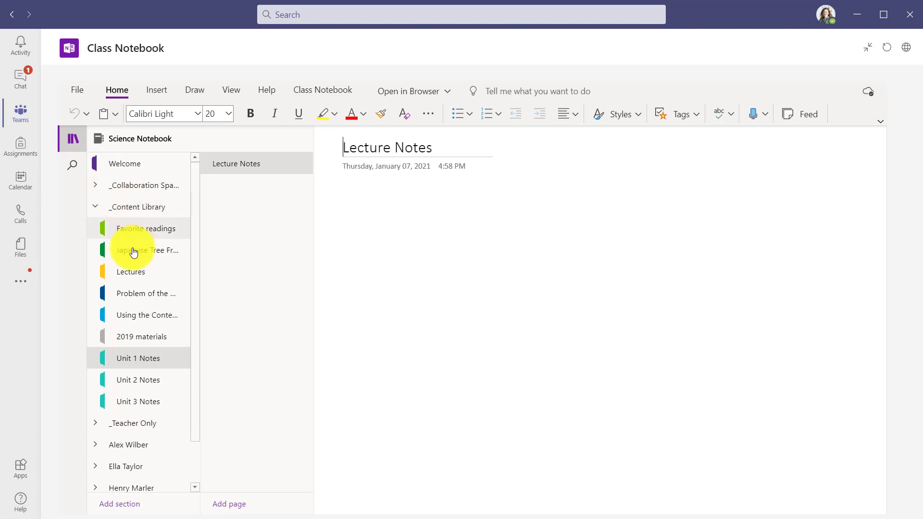
left_click(352, 197)
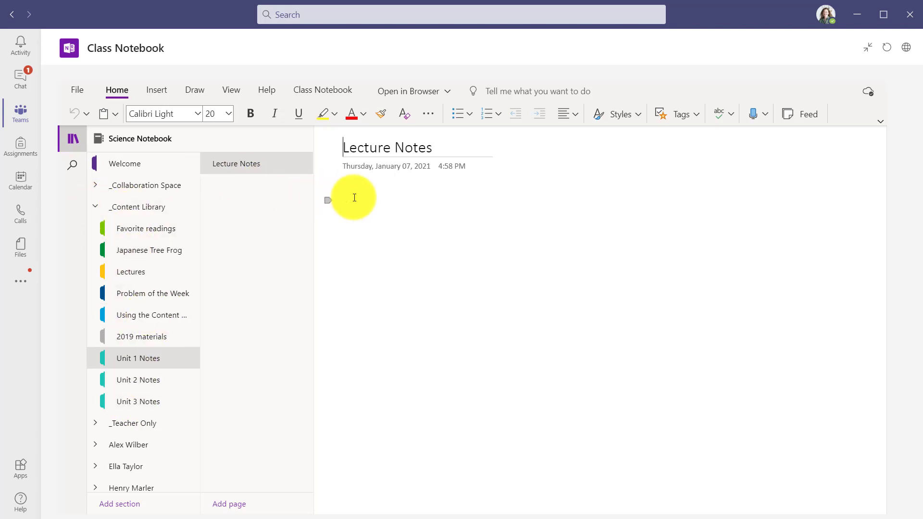
key("ctrl+shift+g")
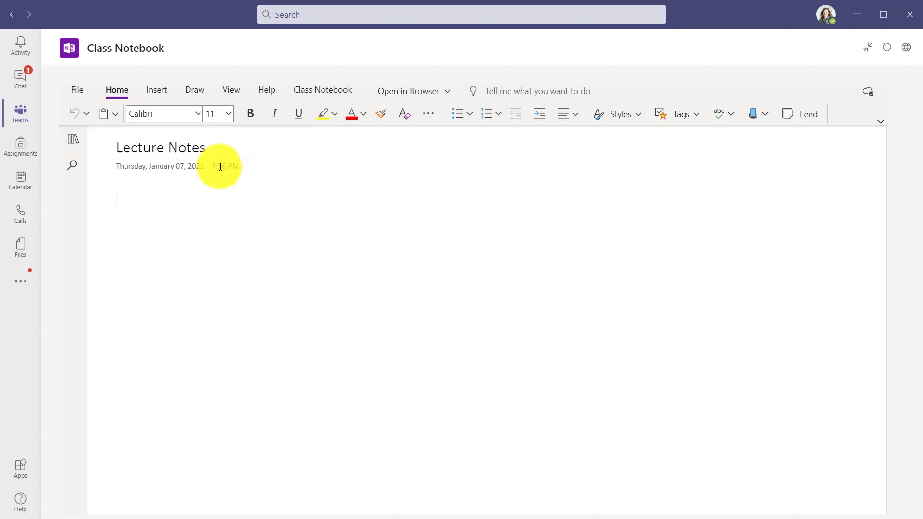
left_click(325, 90)
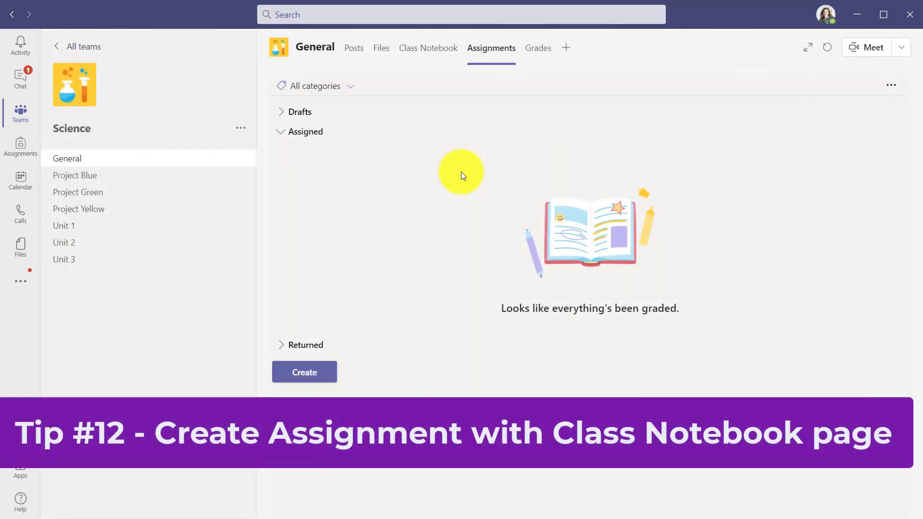
Create a new assignment titled 'Japanese tree frog'
left_click(308, 376)
left_click(346, 307)
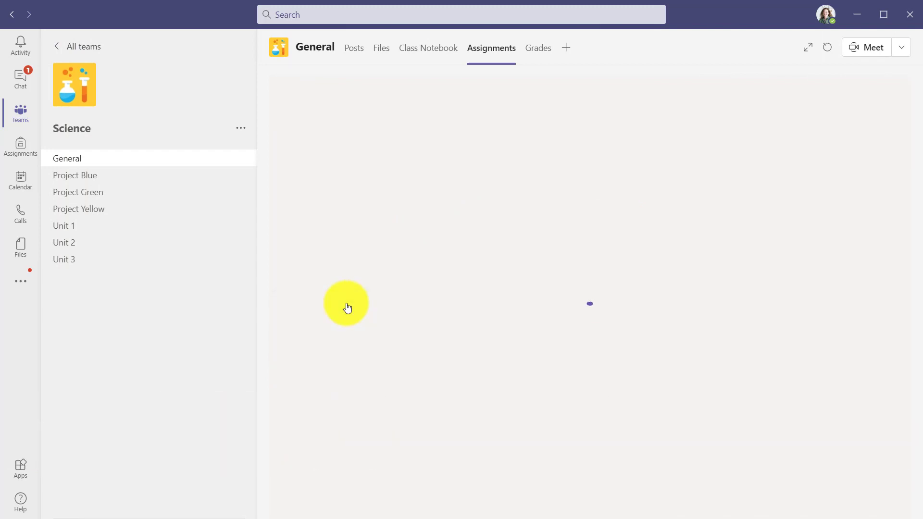
left_click(330, 149)
type("Japanese tree frog")
left_click(336, 209)
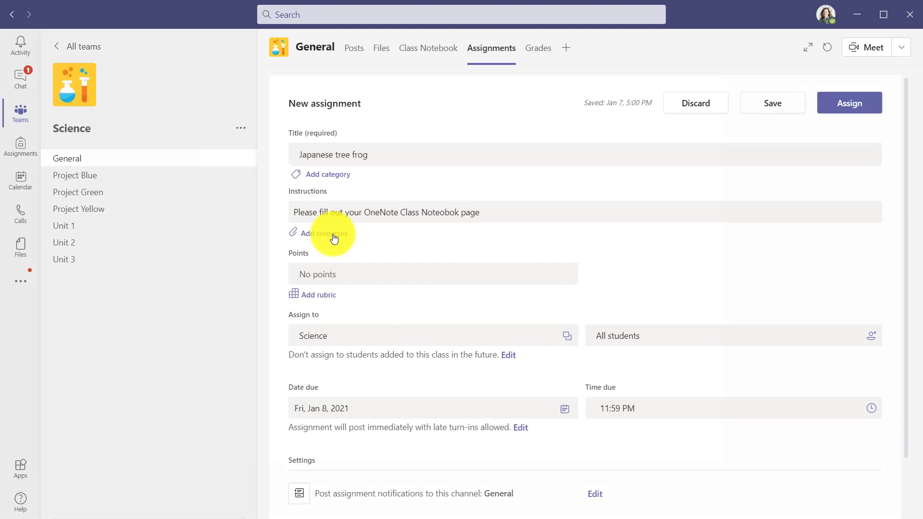
Attach the 2 - Life Cycle of Tree Frog page from the _Content Library's Japanese Tree Frog section
left_click(334, 235)
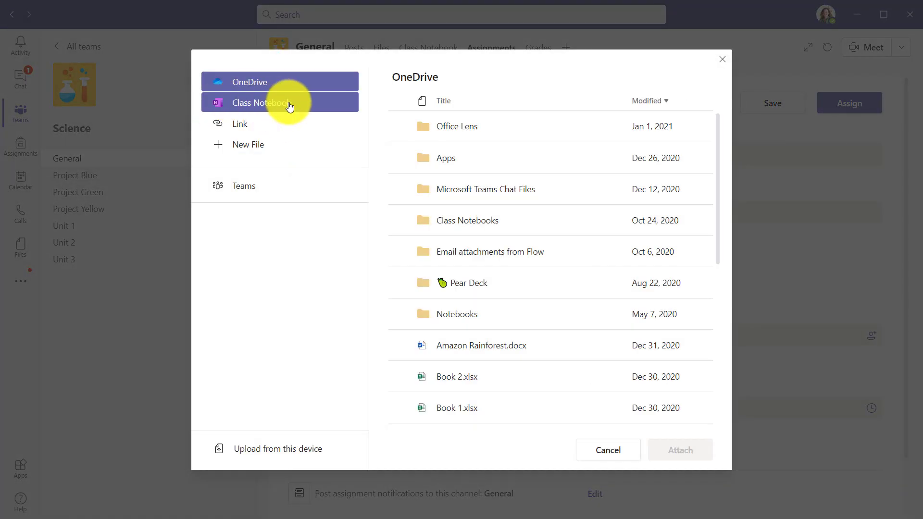
left_click(309, 111)
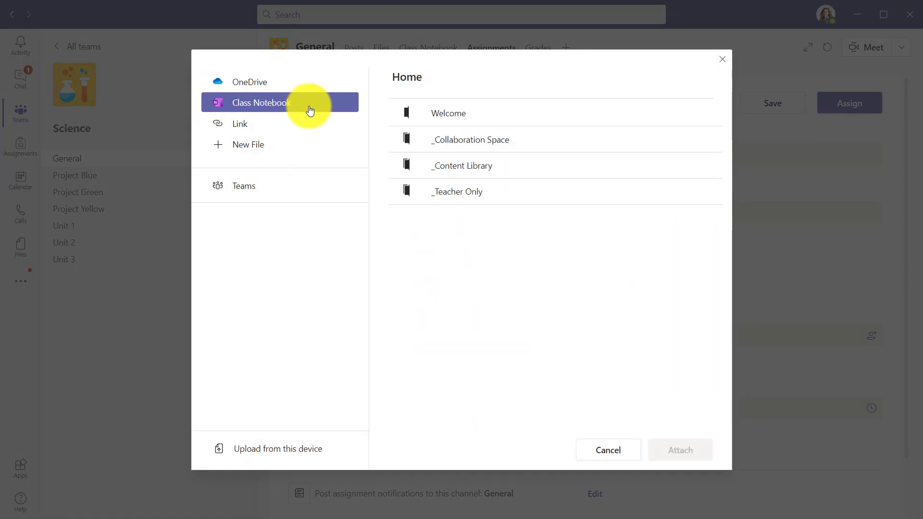
left_click(492, 170)
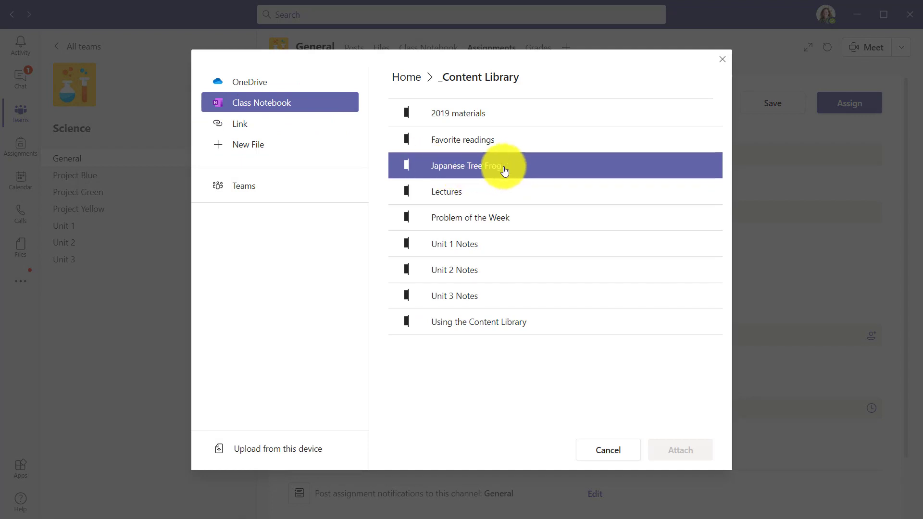
left_click(482, 164)
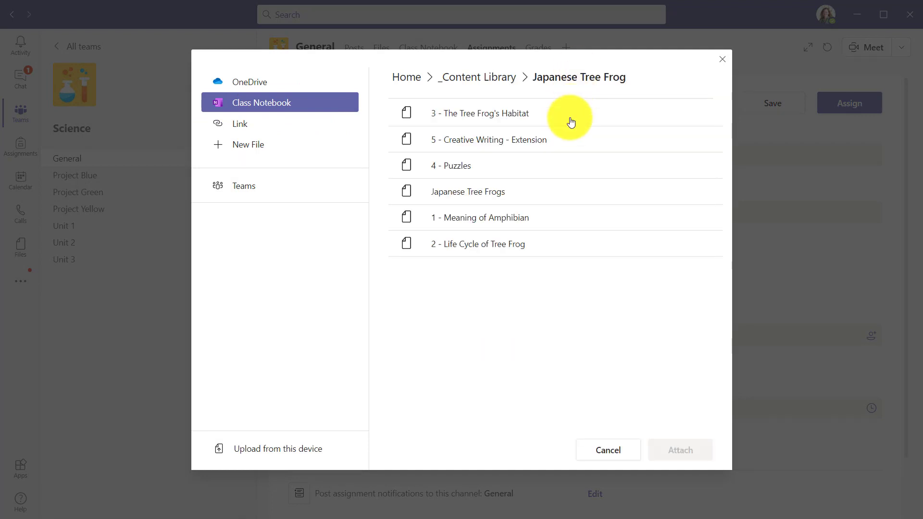
left_click(473, 254)
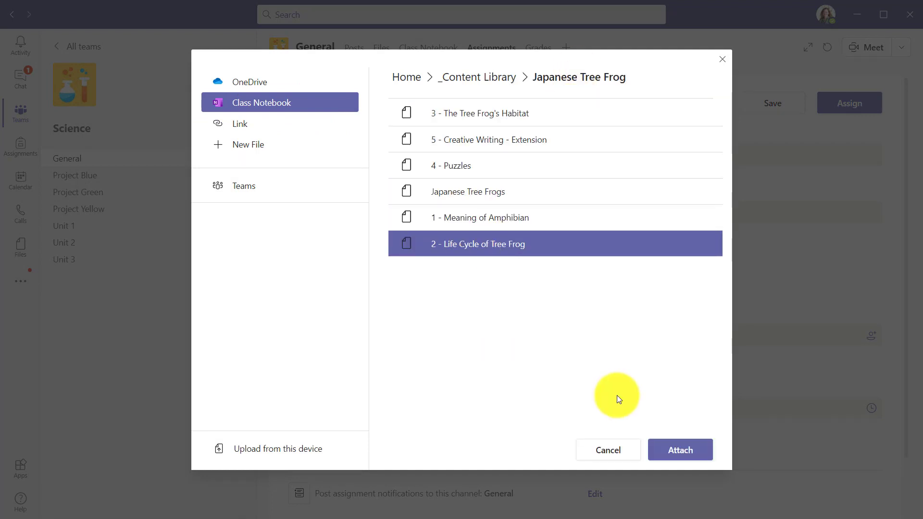
left_click(679, 450)
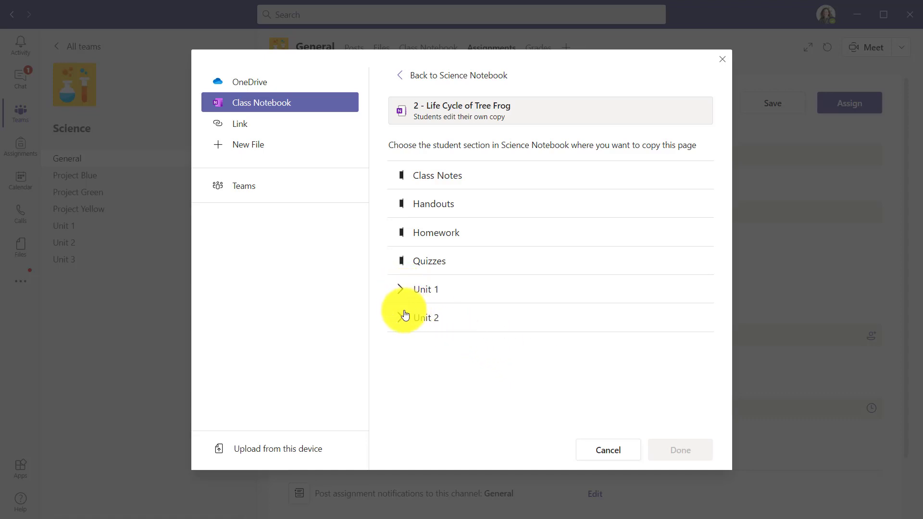
Copy the page to students' Homework section, set 10 points, and assign it
left_click(399, 289)
left_click(439, 378)
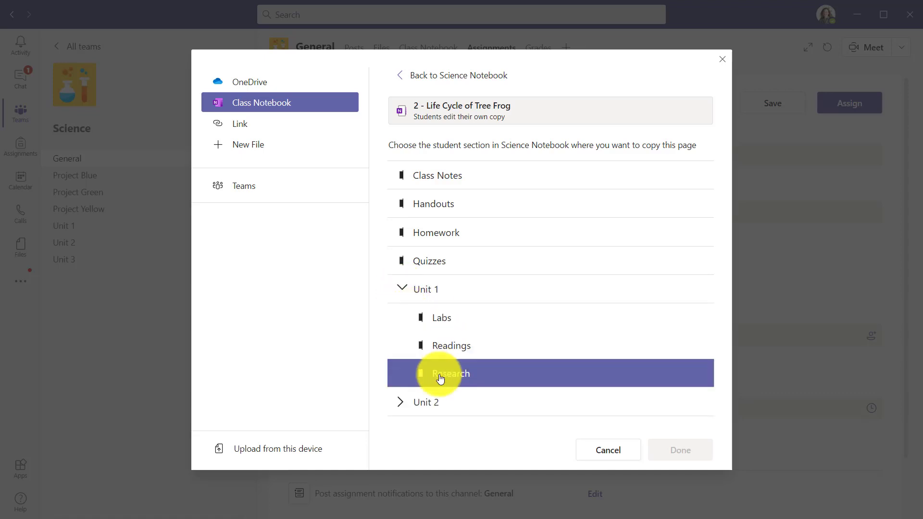
left_click(402, 288)
left_click(481, 234)
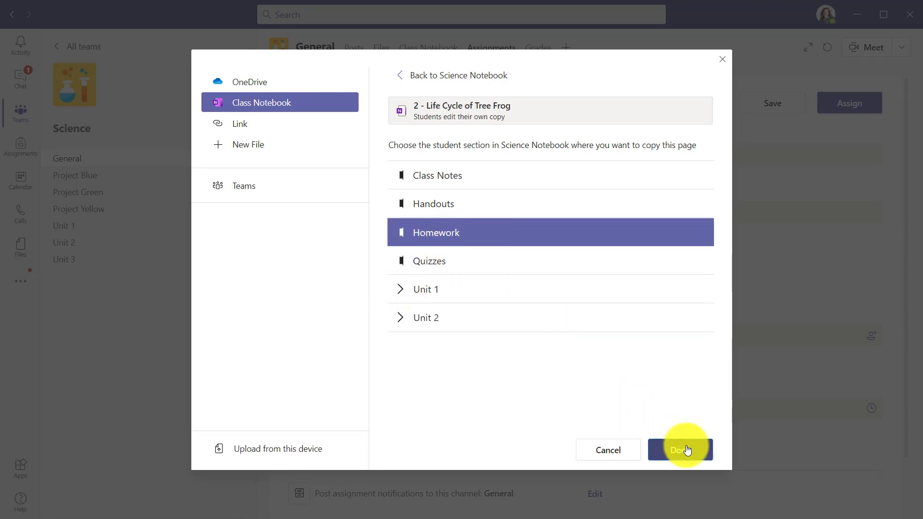
left_click(686, 449)
left_click(418, 309)
type("10")
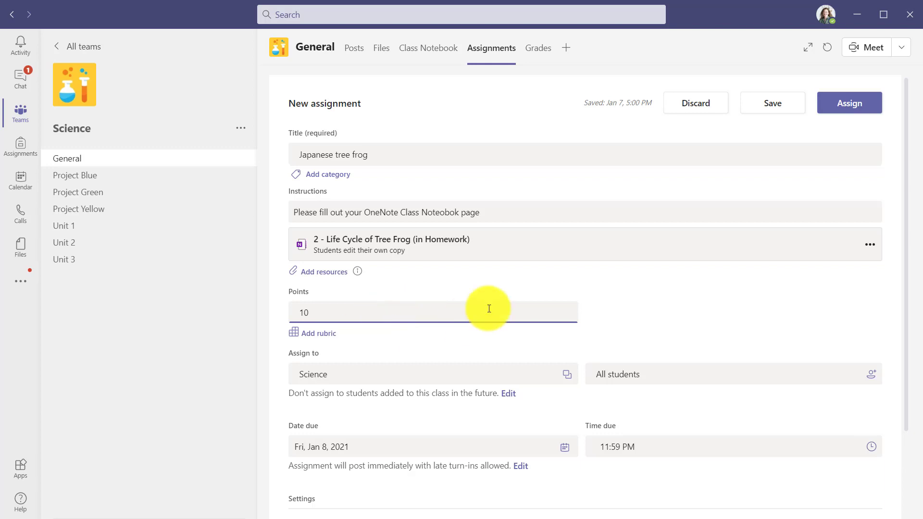
left_click(634, 275)
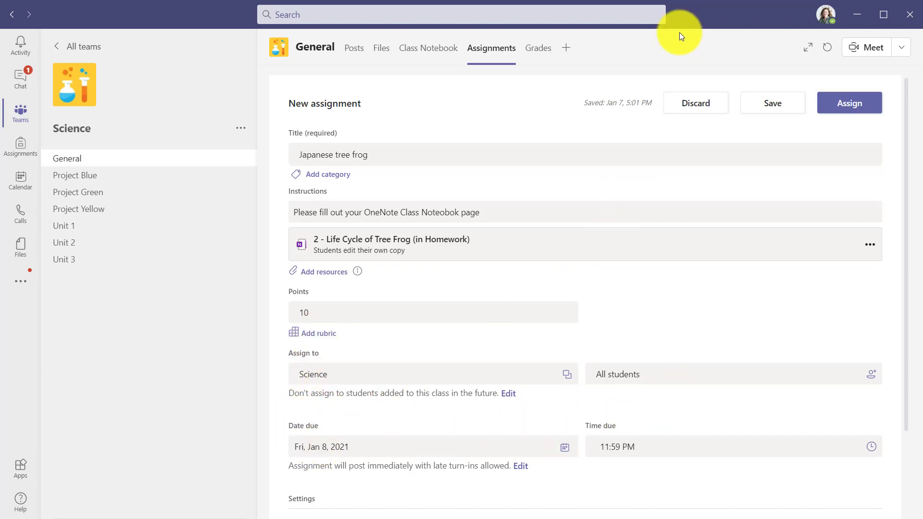
left_click(826, 101)
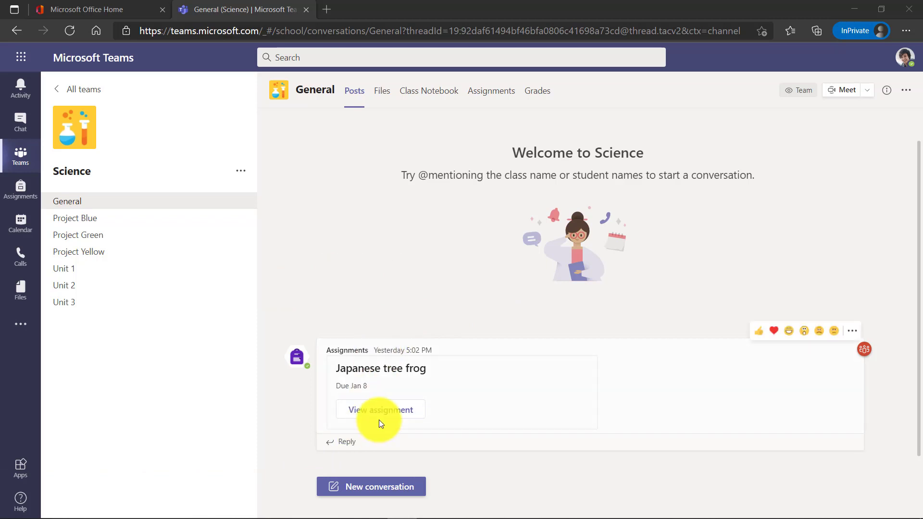
As the student, view the Japanese tree frog assignment's Life Cycle of Tree Frog page, then turn it in
left_click(392, 412)
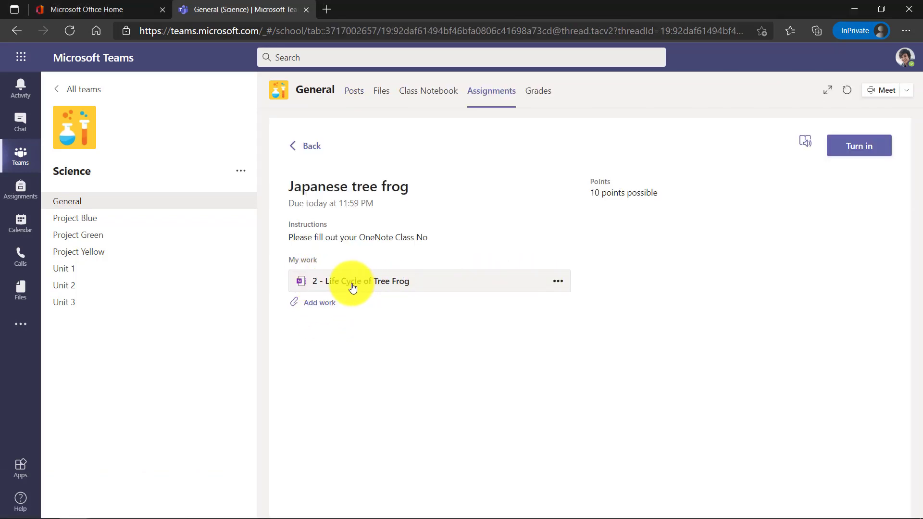
left_click(376, 282)
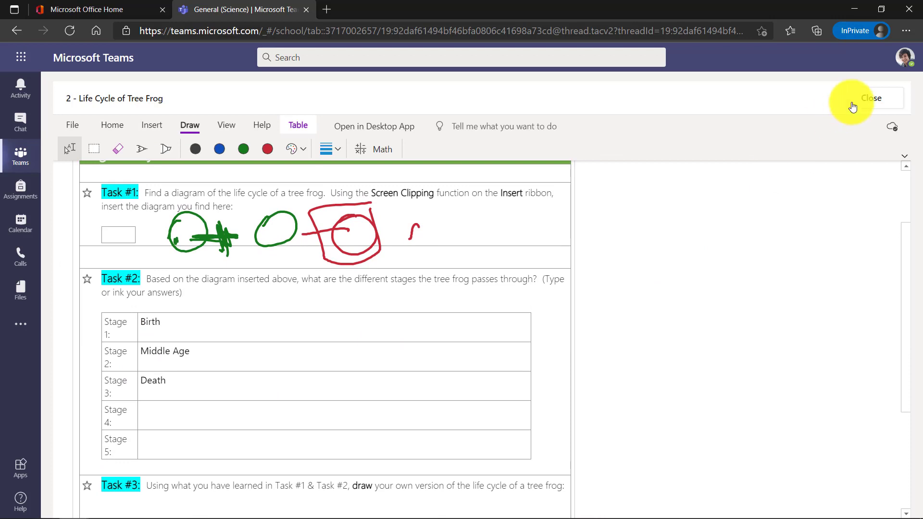
left_click(853, 107)
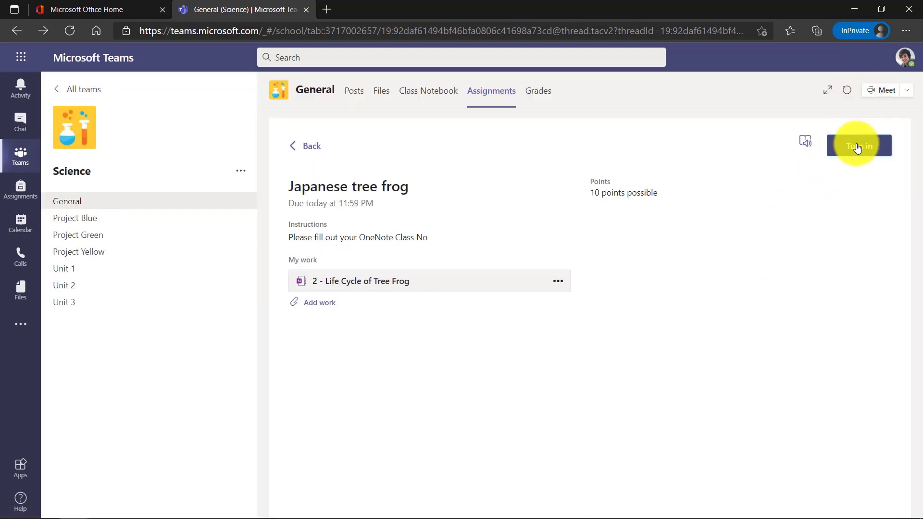
left_click(858, 146)
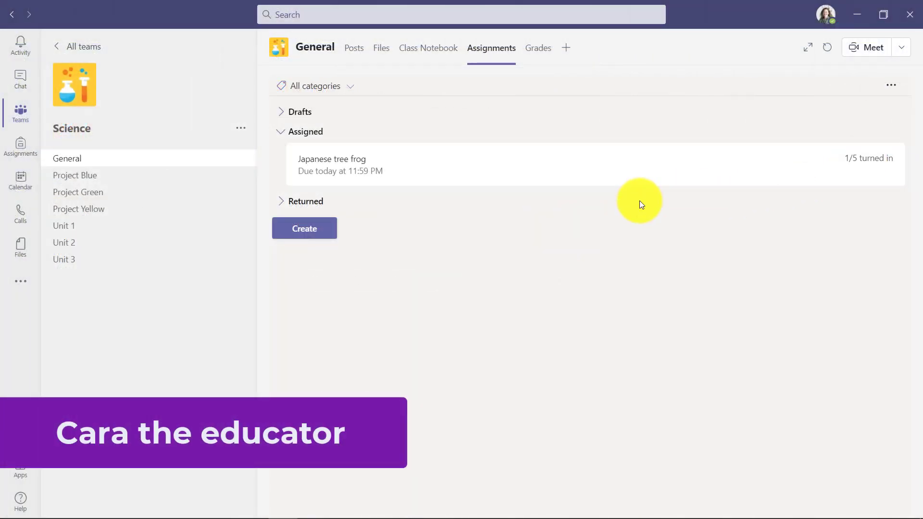
Open a student's turned-in Japanese tree frog work and write 'Great job!' feedback
left_click(340, 165)
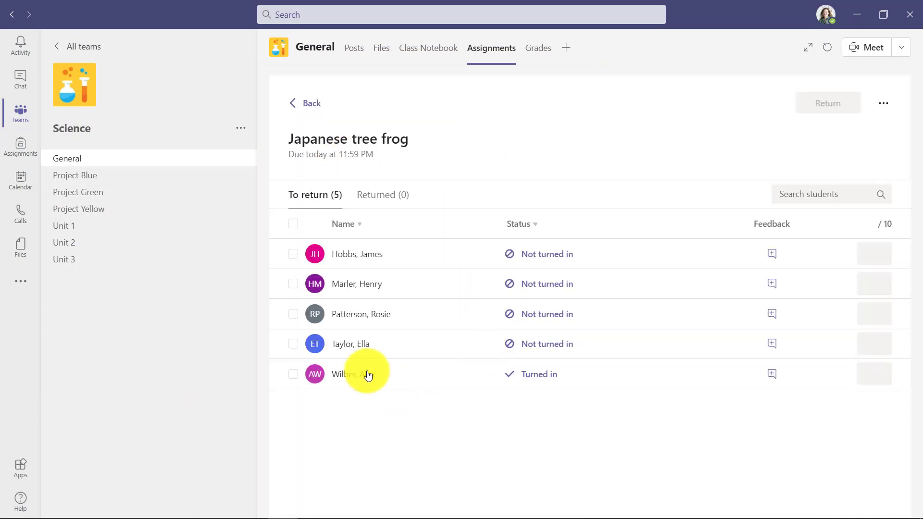
left_click(343, 381)
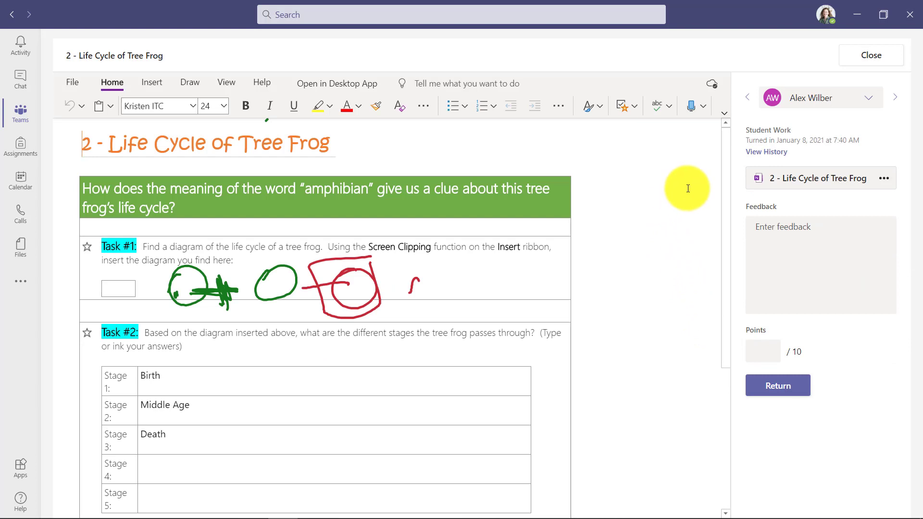
left_click(810, 234)
type("Gre")
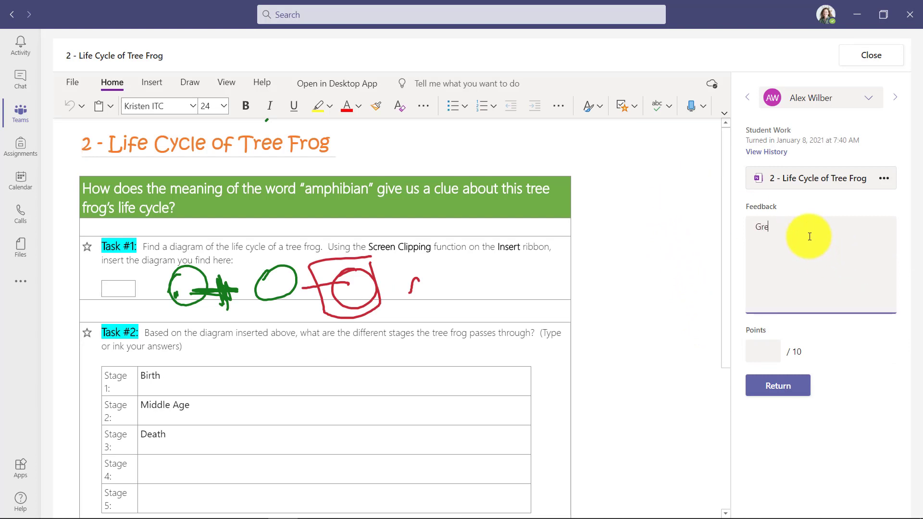
type("at job!")
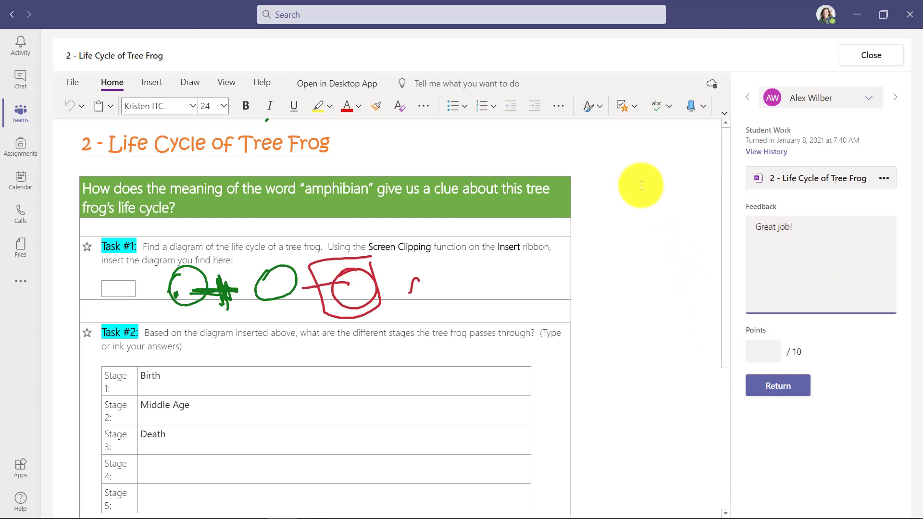
Draw a red ink arrow pointing at the stage table on the student's page
left_click(186, 85)
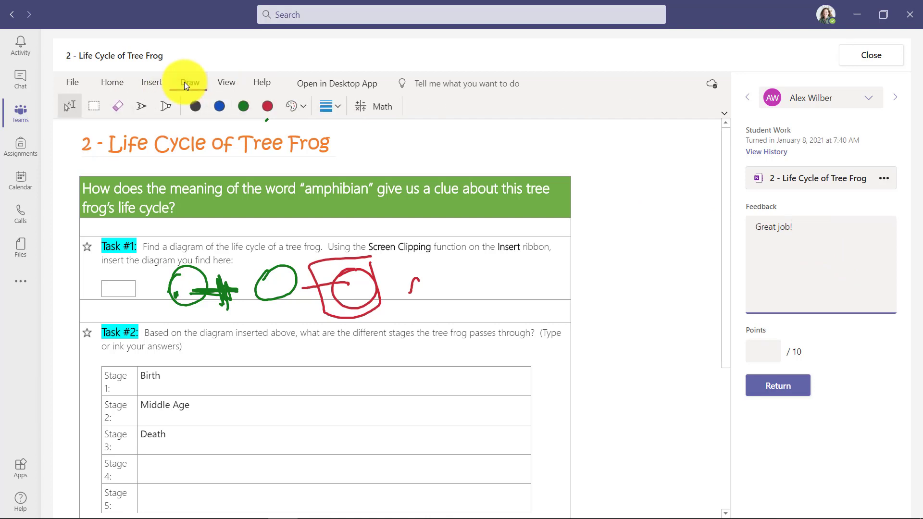
left_click(263, 108)
left_click(142, 106)
left_click_drag(610, 312, 534, 392)
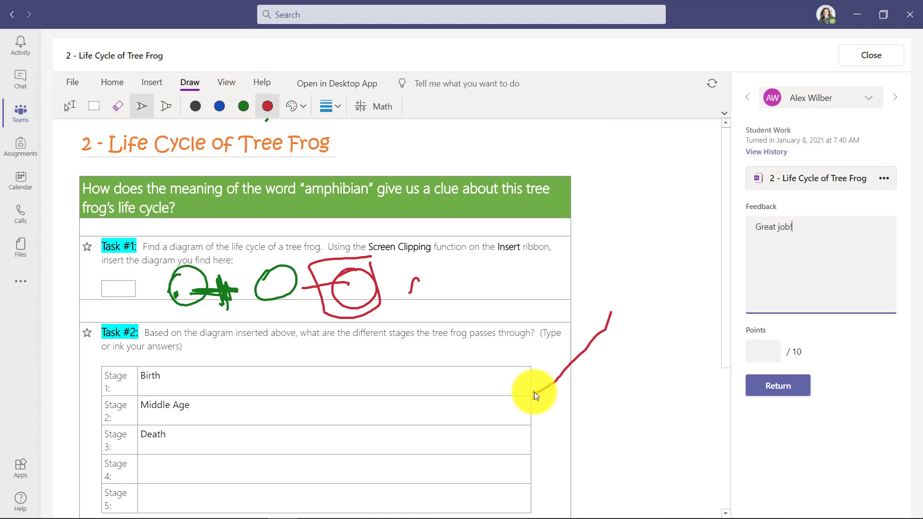
type("hat BOU")
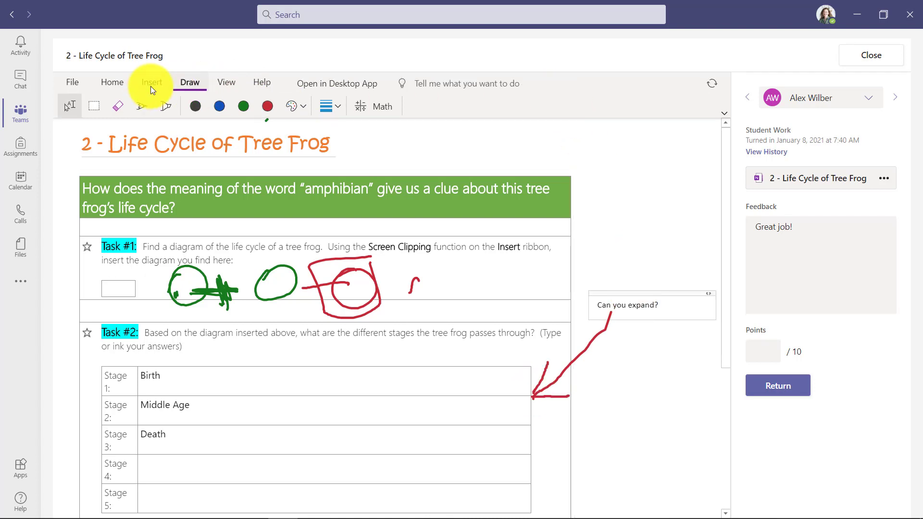
Add a unicorn sticker to the student's page
left_click(146, 85)
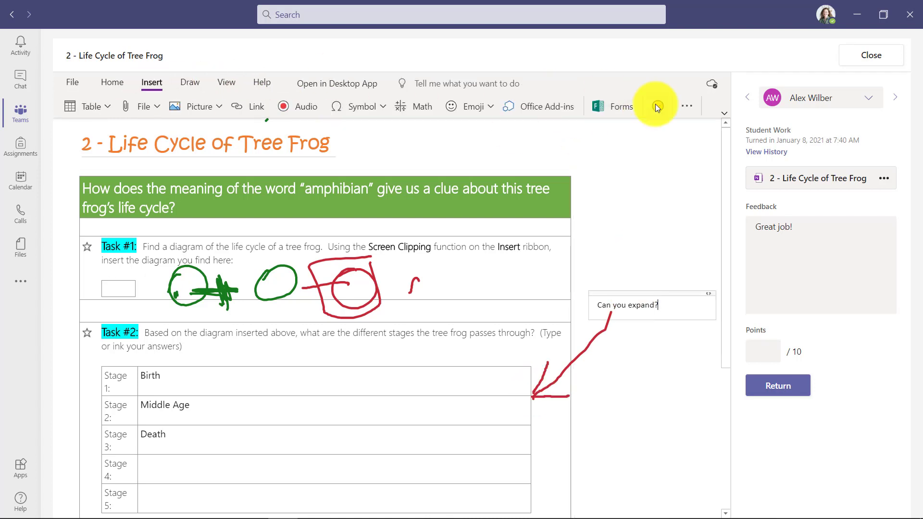
left_click(657, 105)
left_click(551, 336)
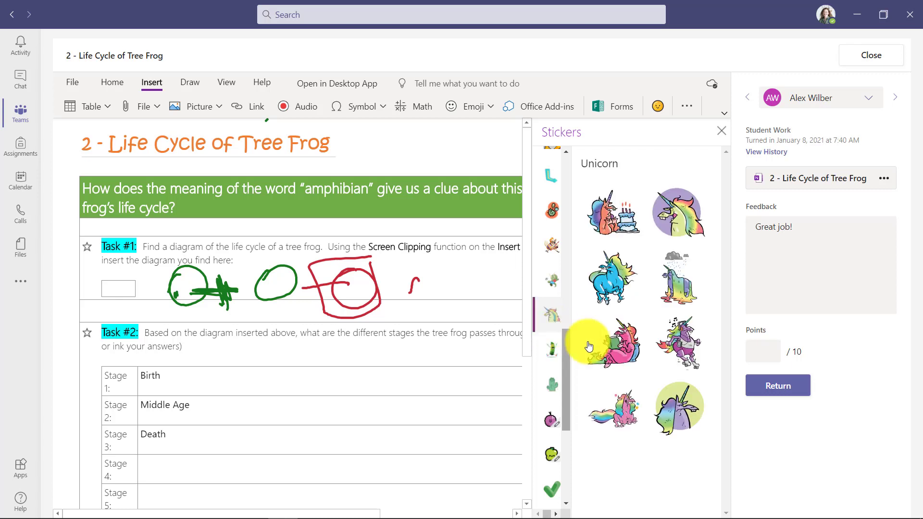
left_click(673, 341)
left_click(721, 131)
Score the work 8 points, return it, and open the student list
left_click(619, 186)
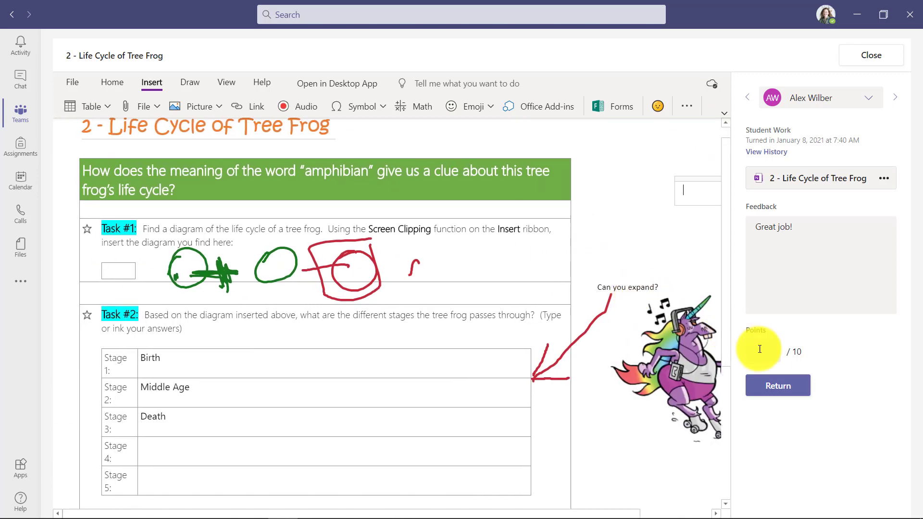
type("8")
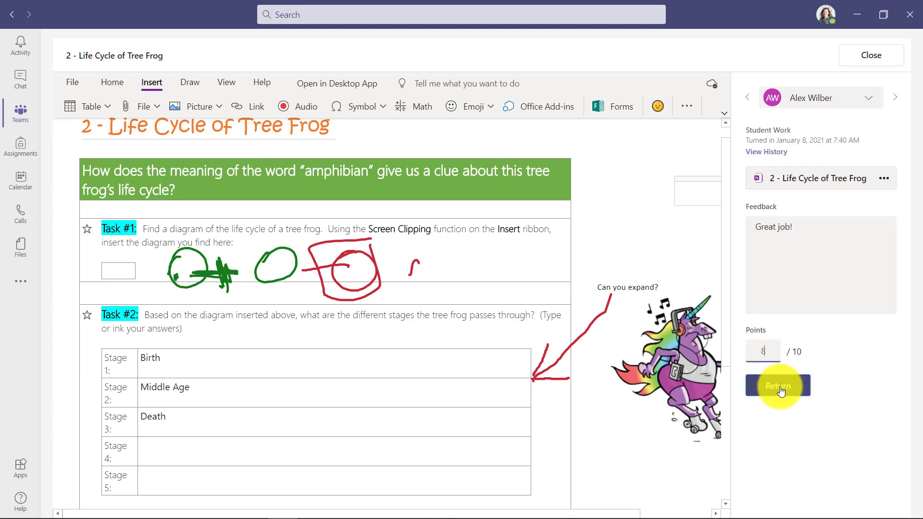
left_click(777, 387)
left_click(869, 100)
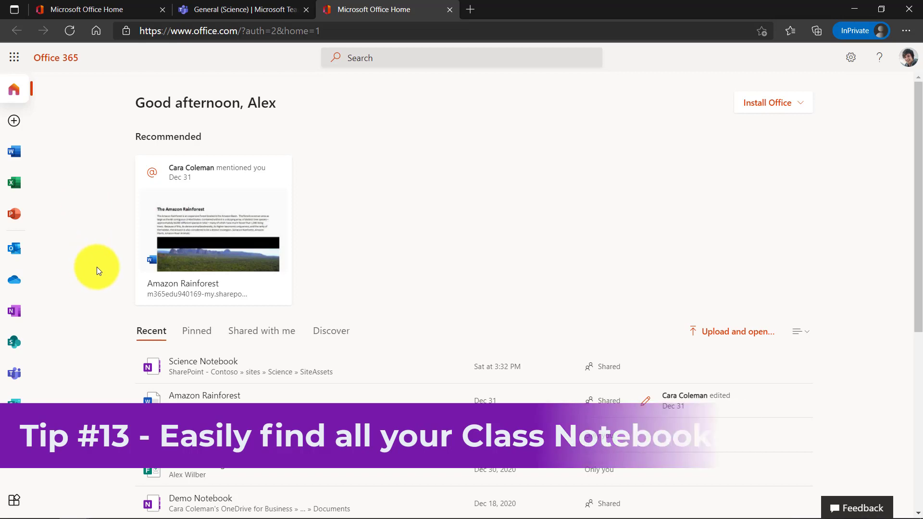
Open OneNote from the Office home page and show the Class notebooks list
left_click(17, 315)
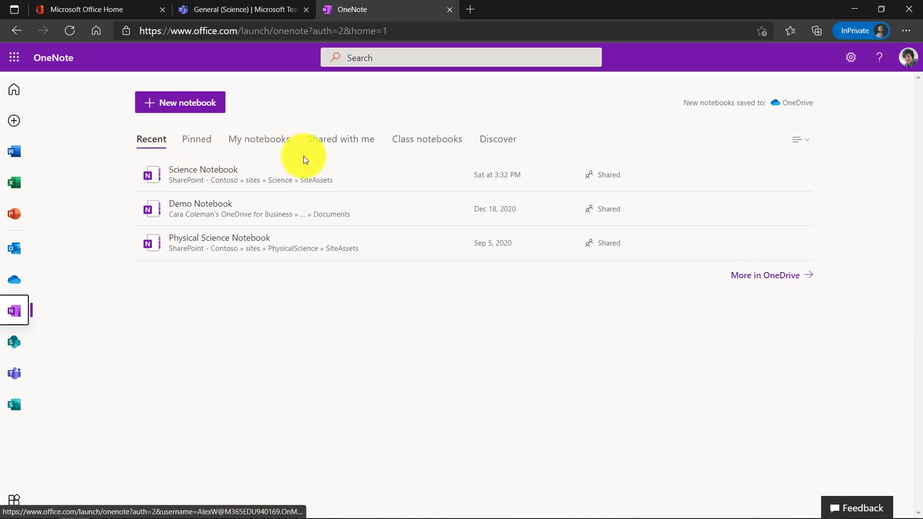
left_click(438, 144)
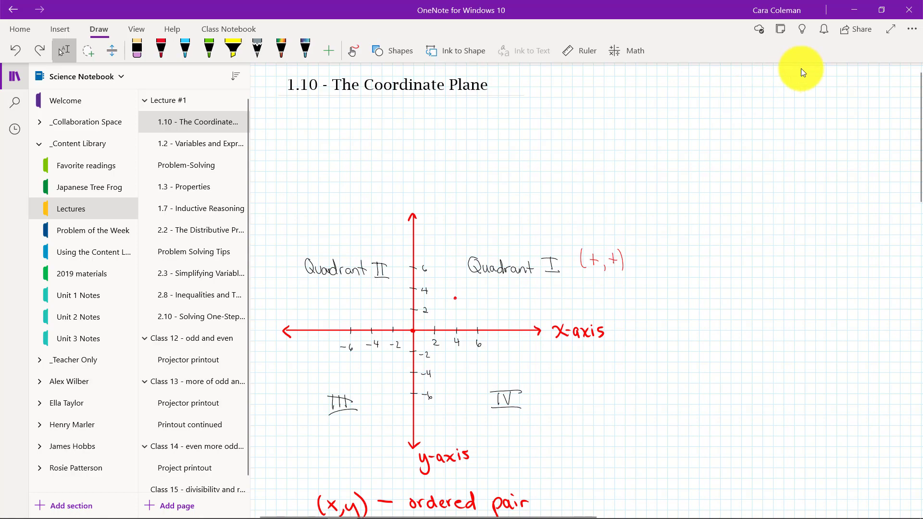
In full-page view, use the Ruler and red pen to draw a straight Quadrant II–IV line
left_click(889, 30)
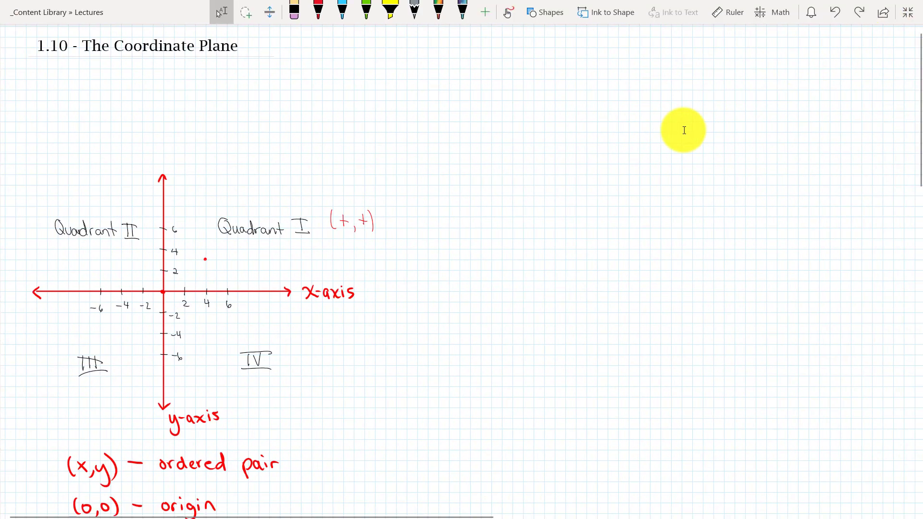
scroll(684, 130, "down", 5)
scroll(683, 130, "down", 3)
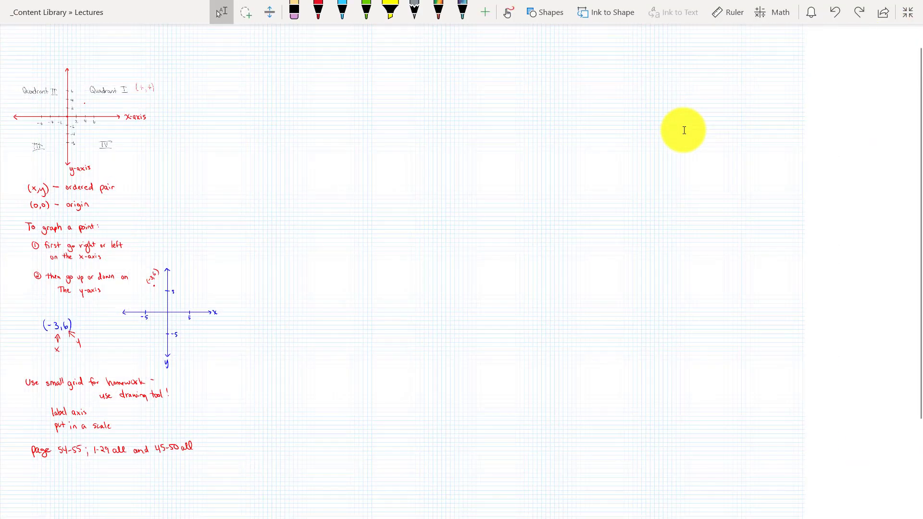
scroll(684, 130, "up", 4)
scroll(684, 130, "up", 8)
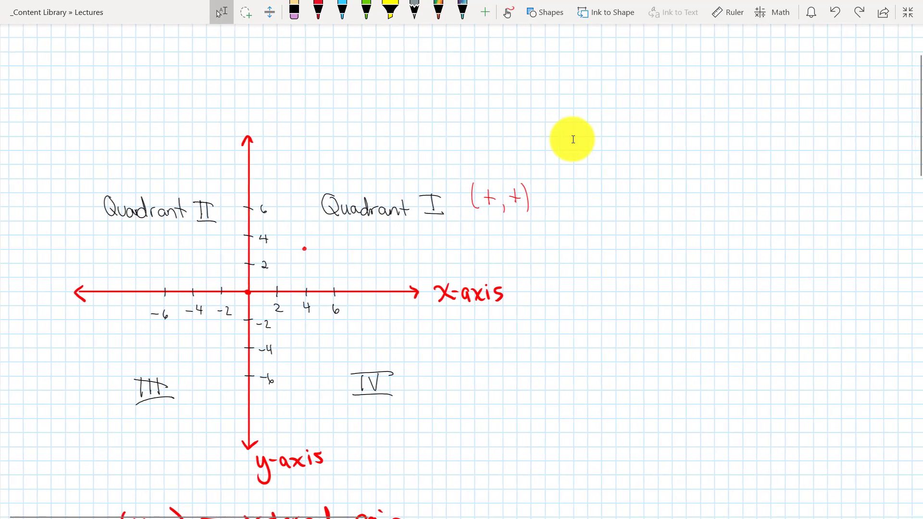
key("alt+d")
key("r")
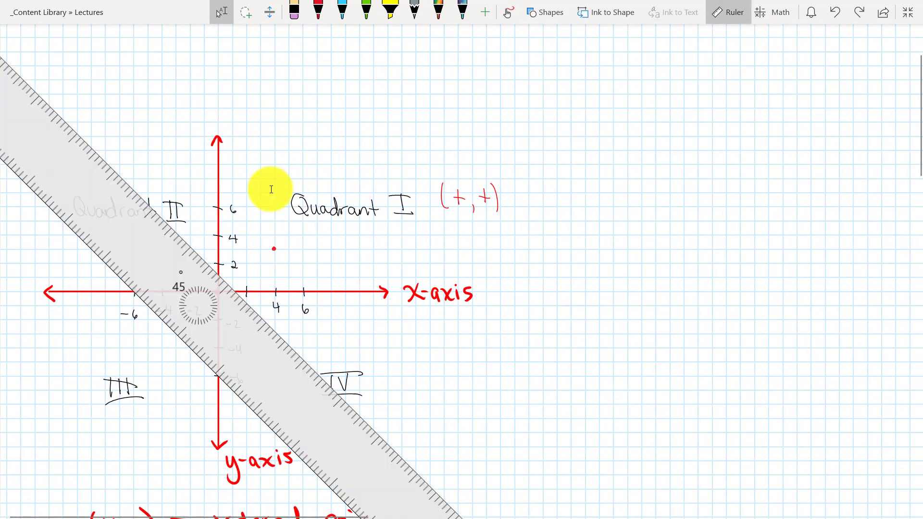
left_click(317, 11)
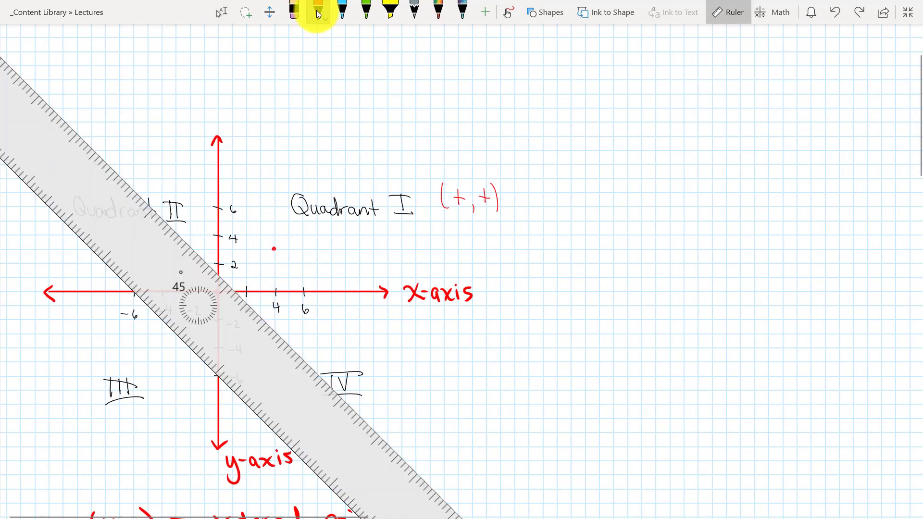
left_click(514, 11)
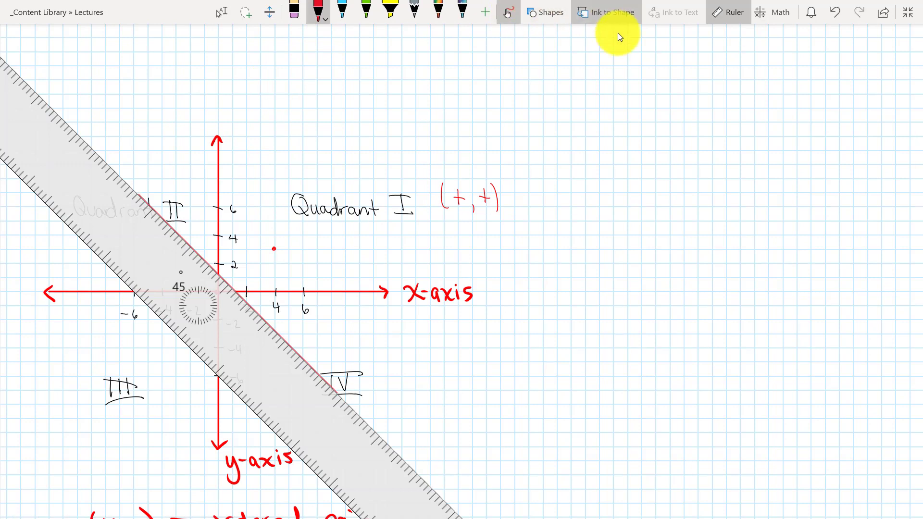
left_click(722, 10)
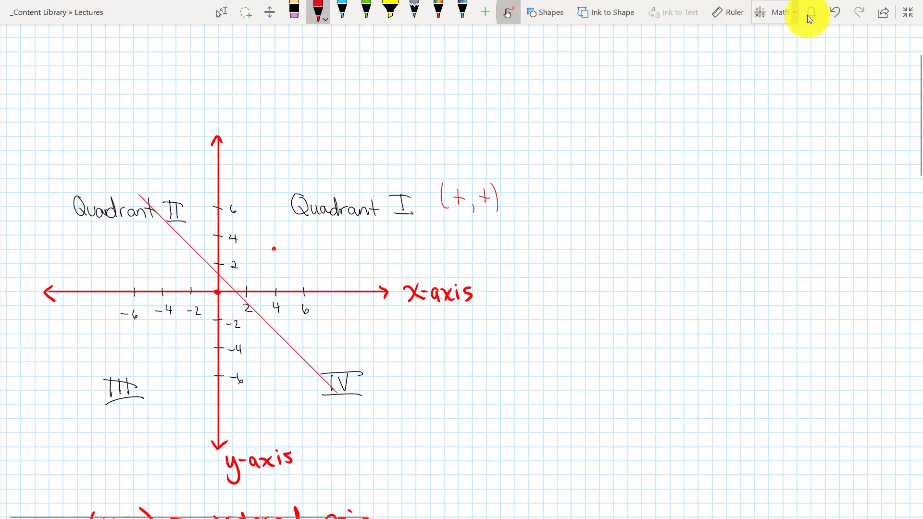
Open page 2.8 - Inequalities and Their Graphs full screen with the rainbow pen and Draw with Touch
left_click(910, 13)
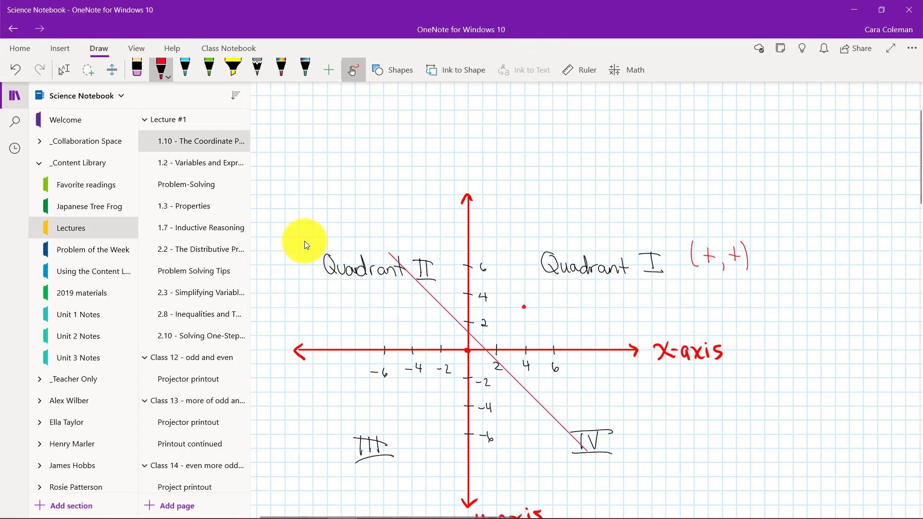
left_click(192, 295)
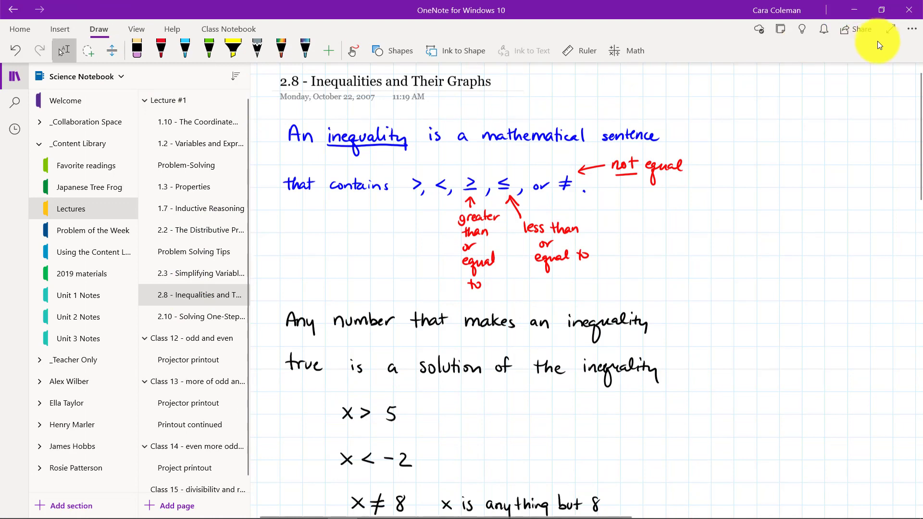
left_click(892, 27)
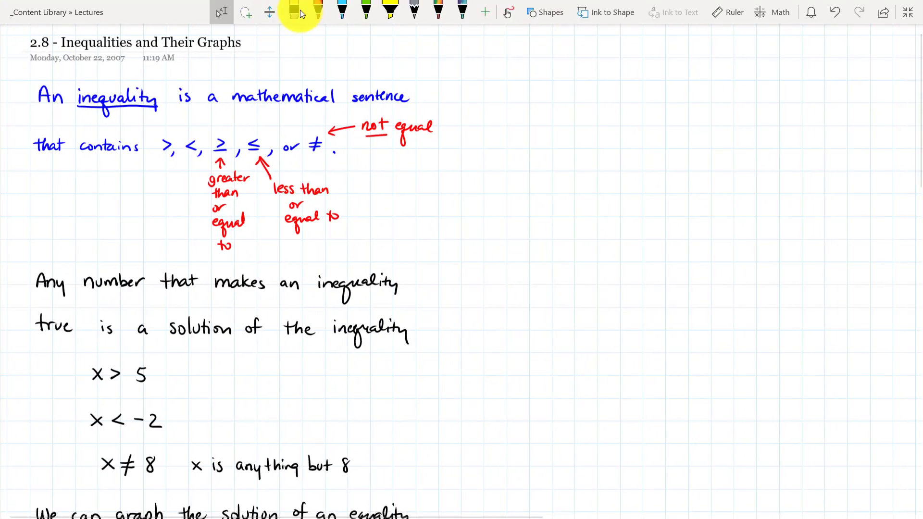
left_click(446, 6)
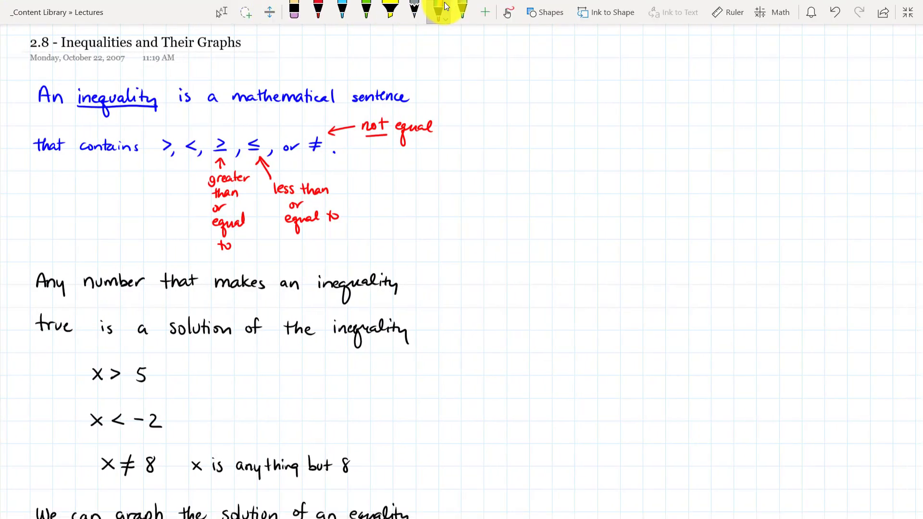
left_click(508, 12)
Ink K≤5 in rainbow beside the notes, then exit full screen
left_click_drag(444, 207, 443, 329)
mouse_move(441, 272)
left_mouse_down()
mouse_move(491, 224)
mouse_move(502, 315)
left_mouse_up()
left_click_drag(510, 275, 544, 250)
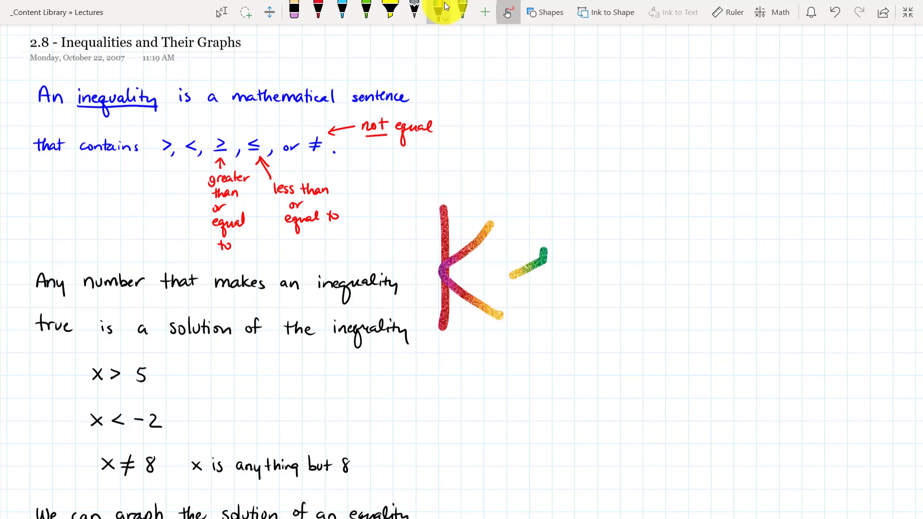
left_click_drag(561, 287, 520, 313)
mouse_move(579, 235)
left_mouse_down()
mouse_move(616, 322)
mouse_move(644, 212)
left_mouse_up()
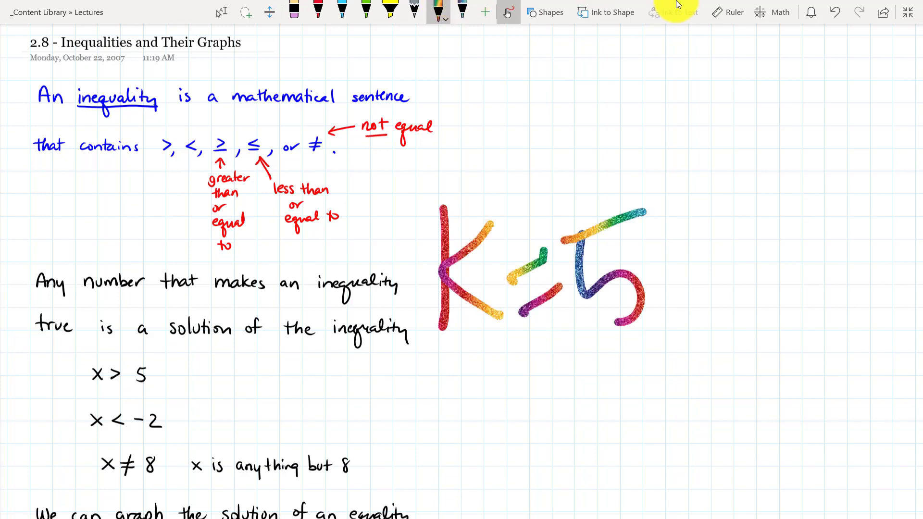
left_click_drag(224, 181, 253, 249)
left_click_drag(323, 358, 318, 332)
left_click_drag(253, 248, 263, 263)
left_click_drag(318, 331, 311, 327)
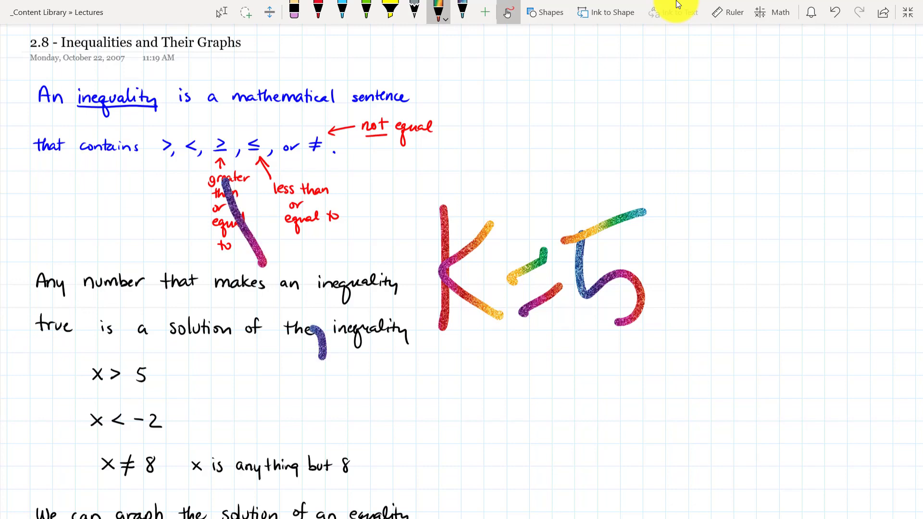
left_click(914, 14)
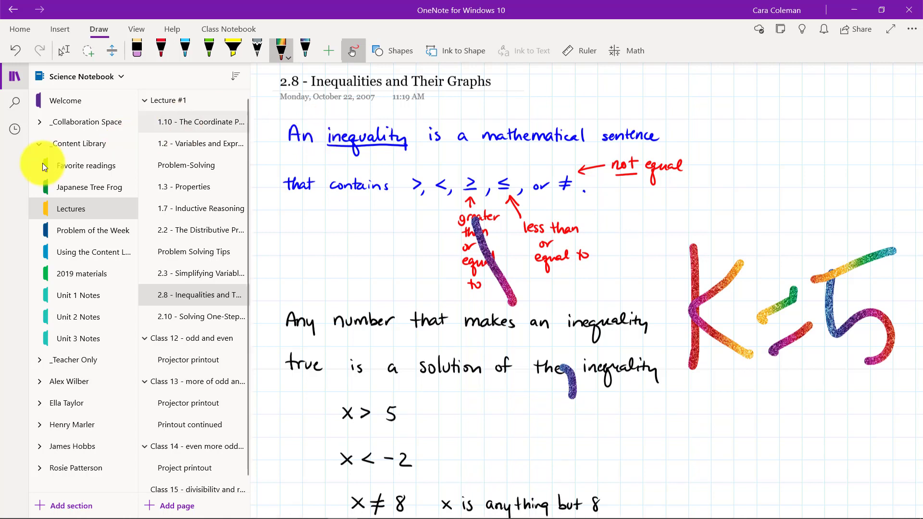
In the student's section group, move Class Notes to sit just under Handouts
left_click(42, 379)
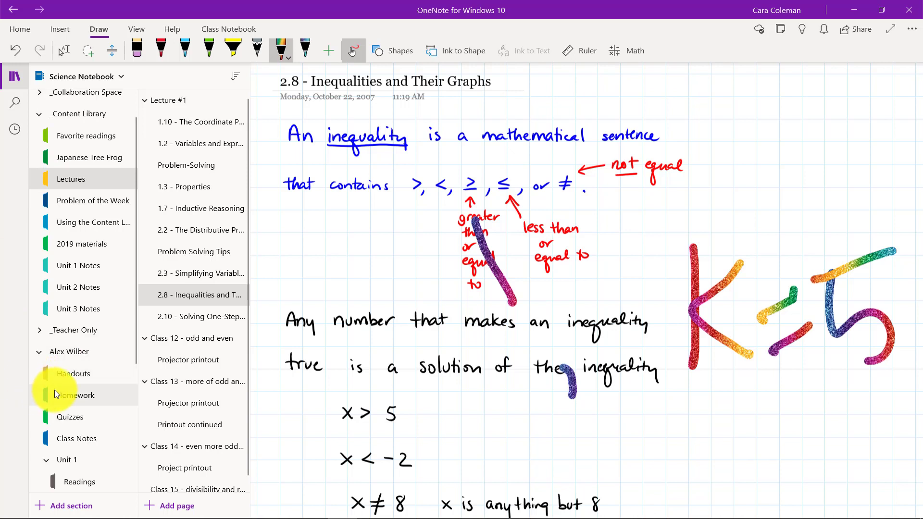
left_click(81, 438)
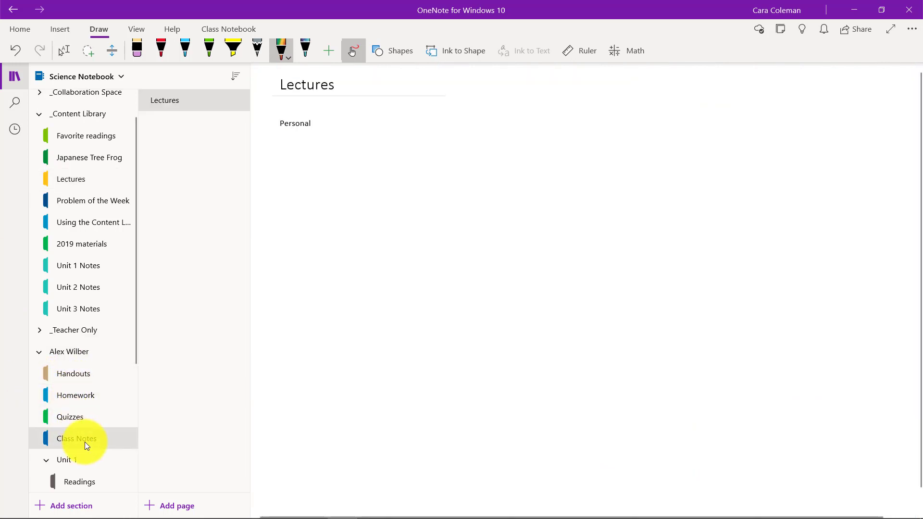
left_click_drag(65, 394, 122, 380)
Title the new page 'Lecture' and add the note 'Notes' below the title
type("Le")
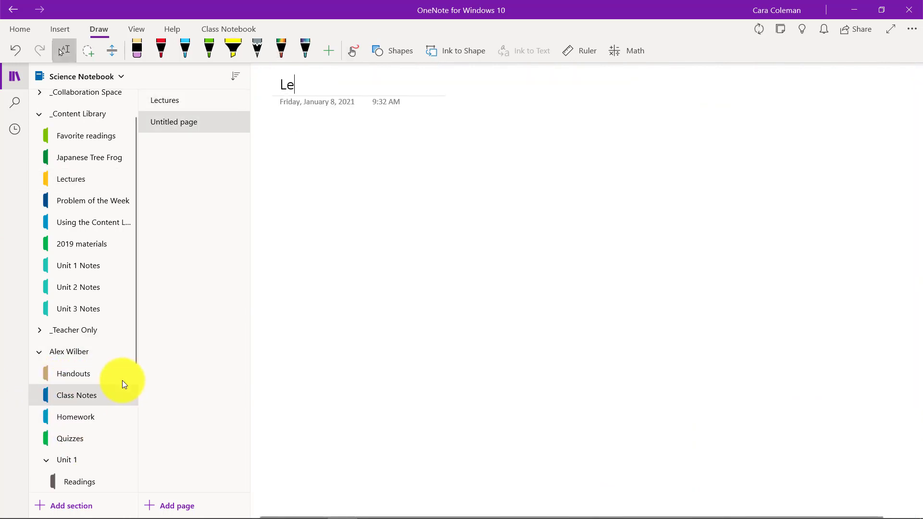
type("cture")
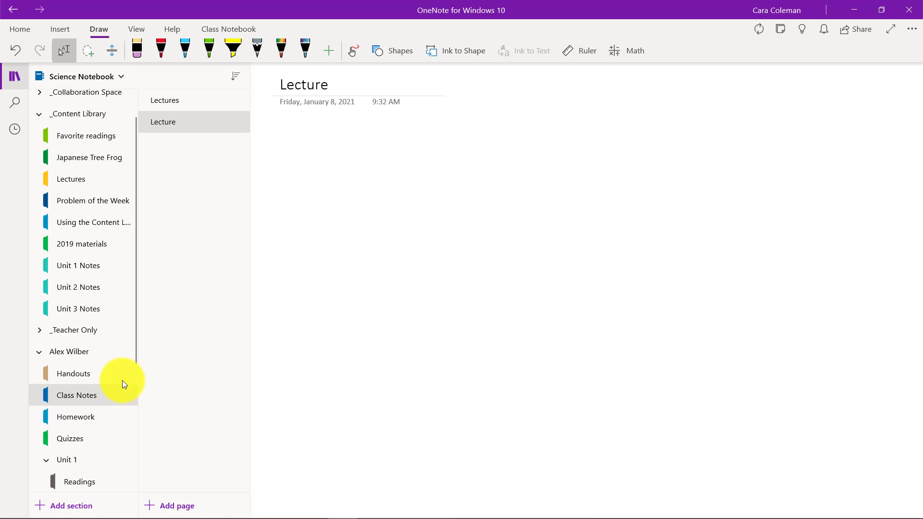
key("Return")
type("Notes")
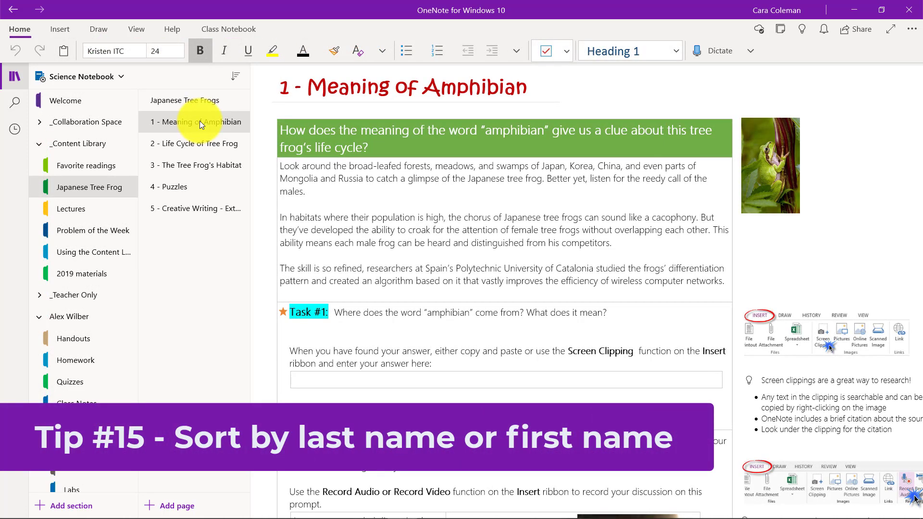
Open Review Student Work for the Homework page '2 - Life Cycle of Tree Frog'
left_click(229, 32)
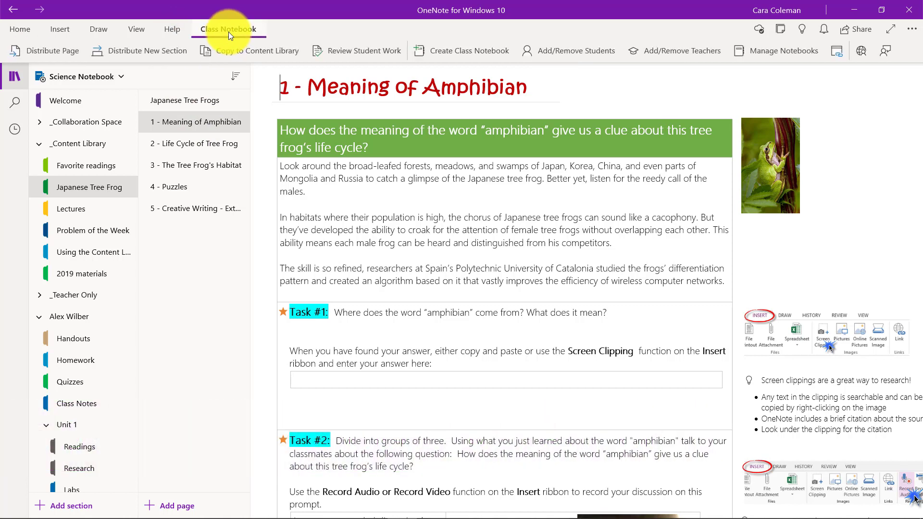
left_click(368, 50)
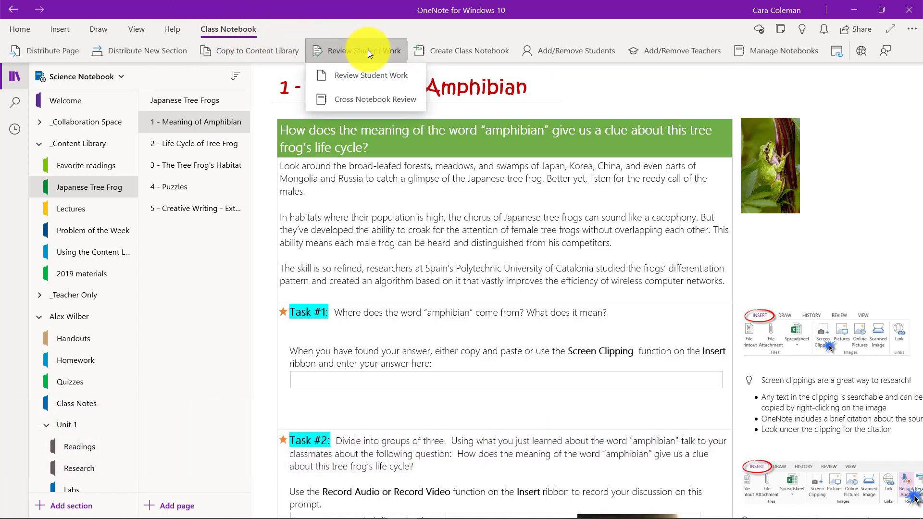
left_click(358, 74)
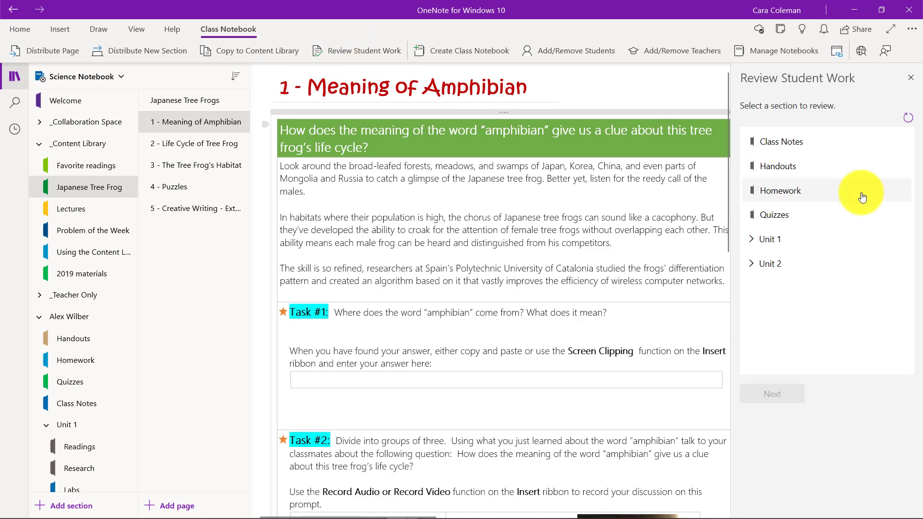
left_click(862, 197)
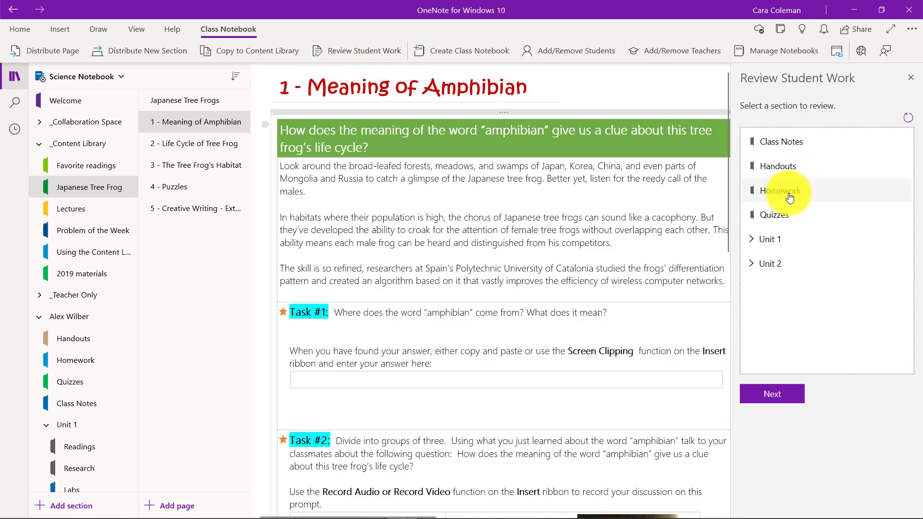
left_click(773, 397)
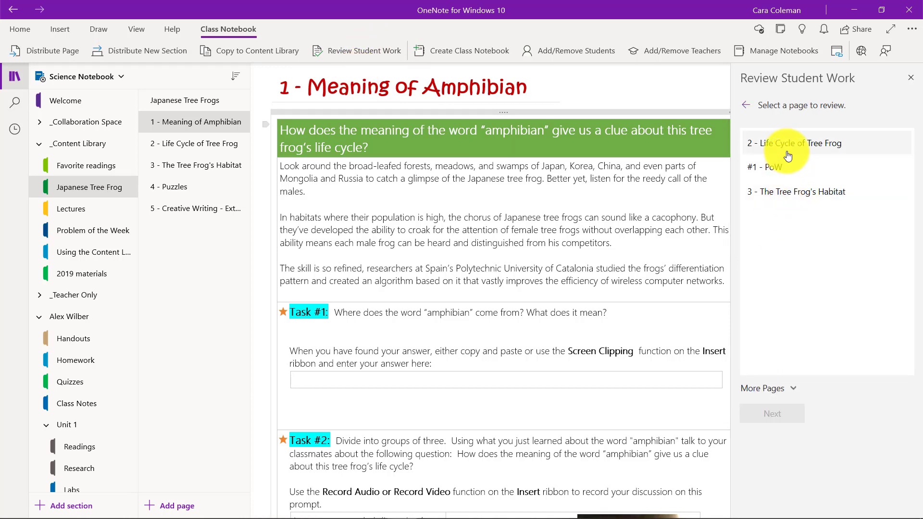
left_click(787, 154)
left_click(771, 415)
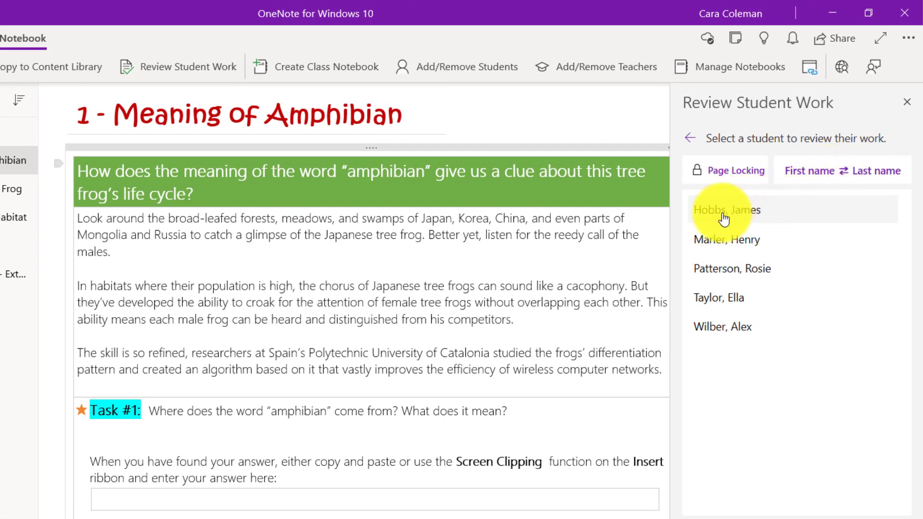
Toggle the student list between first-name and last-name sorting, ending on first name
left_click(883, 176)
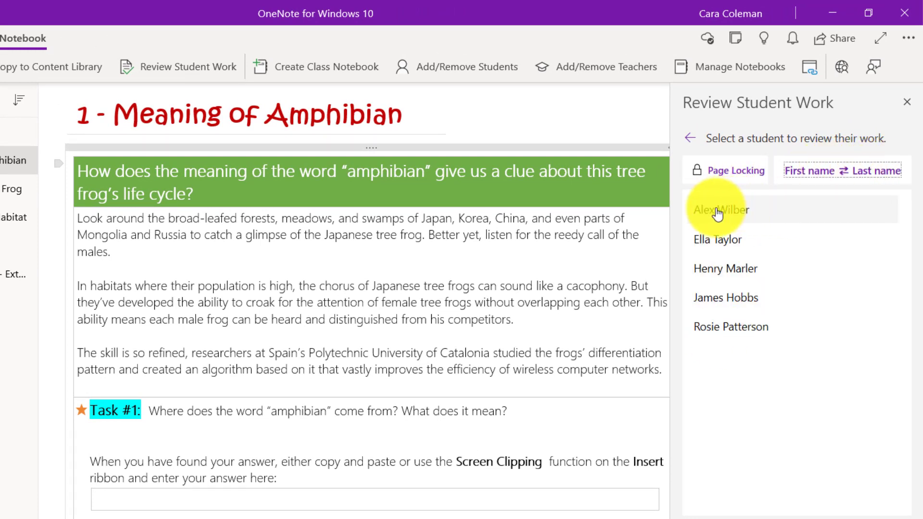
left_click(835, 176)
left_click(835, 177)
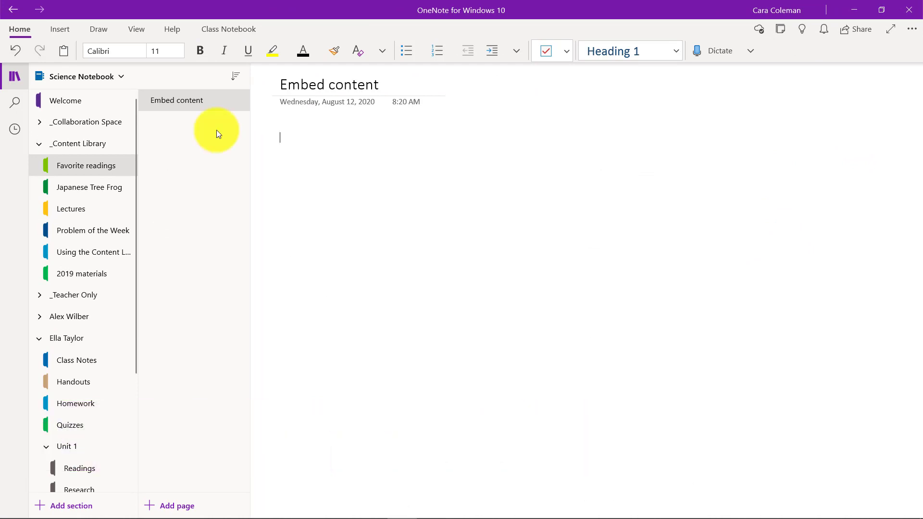
Paste the Immersive Reader YouTube link, widen its container and enlarge the embedded video
key("ctrl+v")
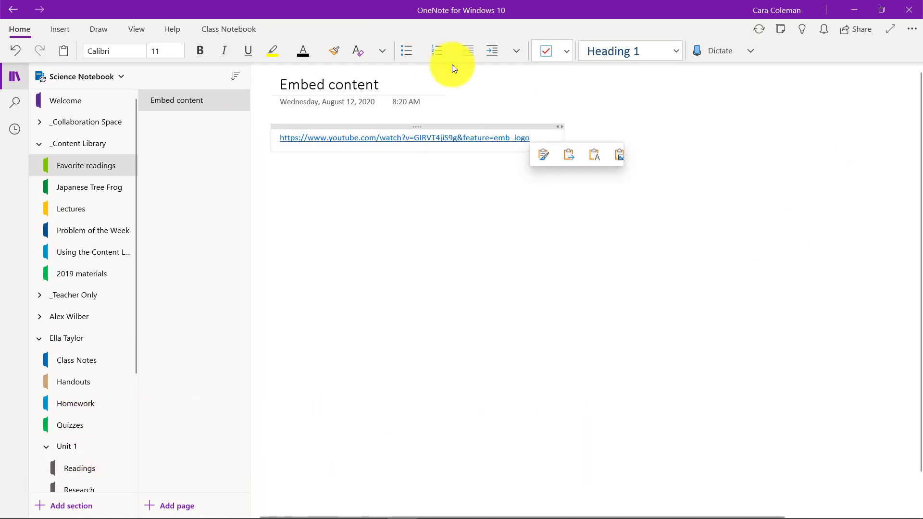
left_click_drag(492, 126, 583, 127)
left_click(482, 219)
left_click_drag(495, 276, 663, 370)
Play and pause the embedded video, then dismiss the more-videos suggestions
left_click(470, 264)
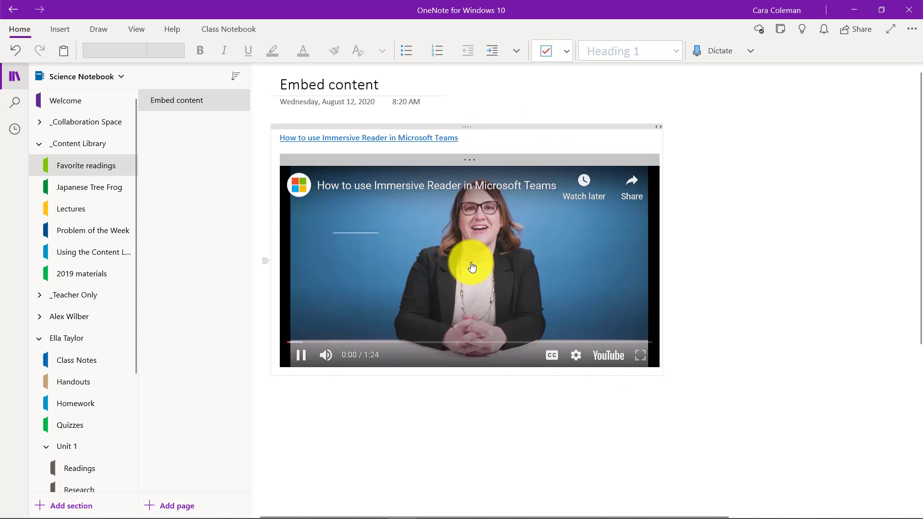
left_click(299, 354)
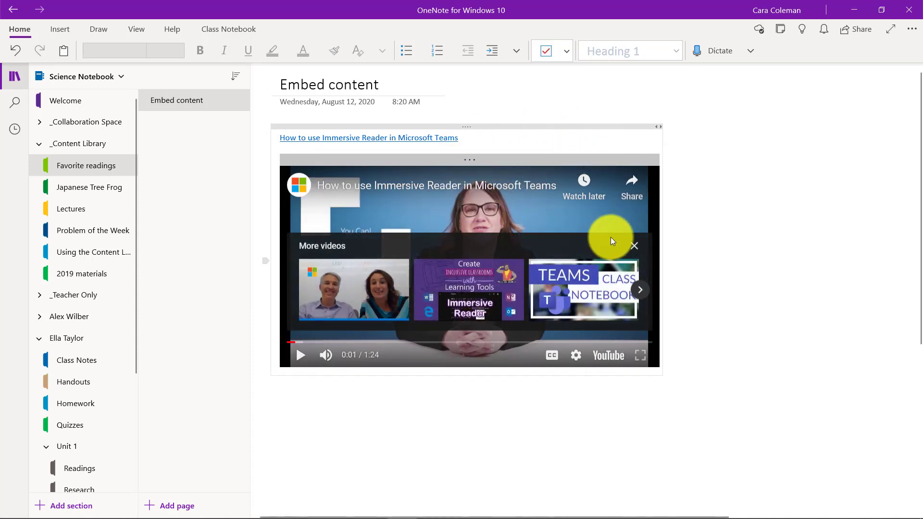
left_click(634, 246)
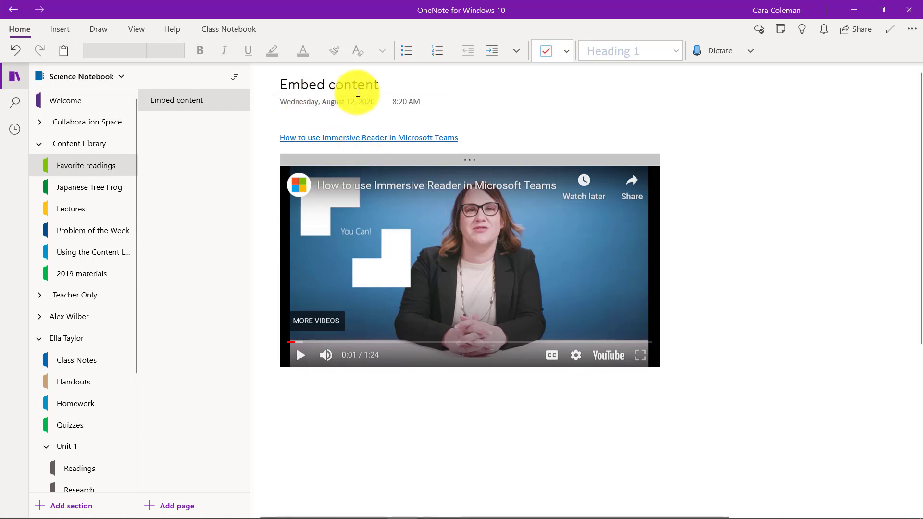
Distribute the Embed content page to every student's Handouts section
left_click(392, 88)
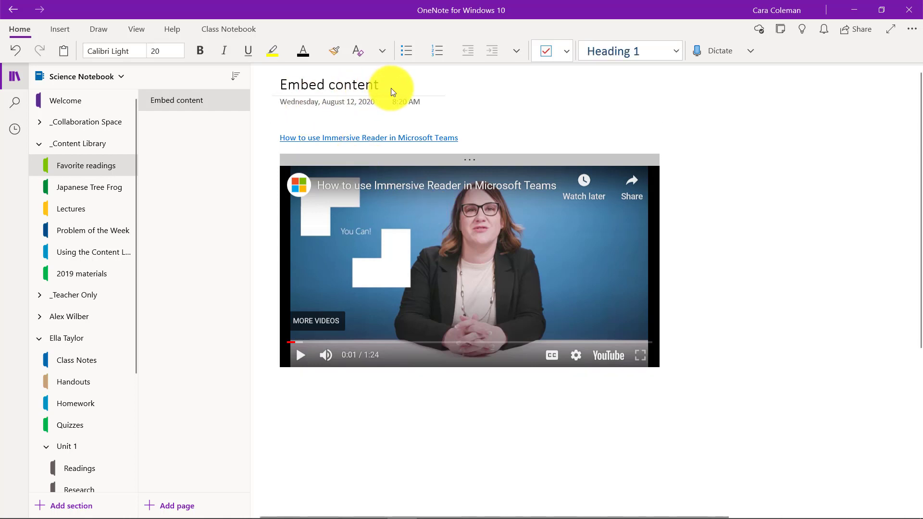
left_click(218, 33)
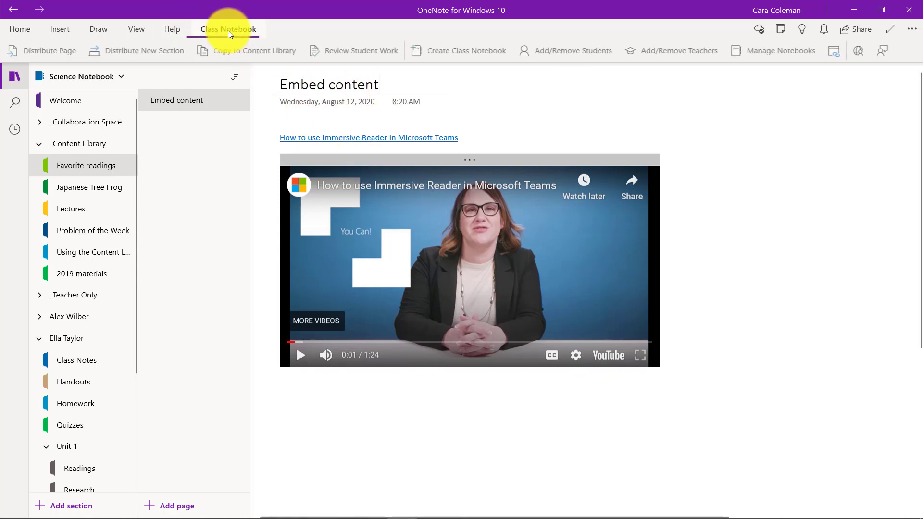
left_click(58, 52)
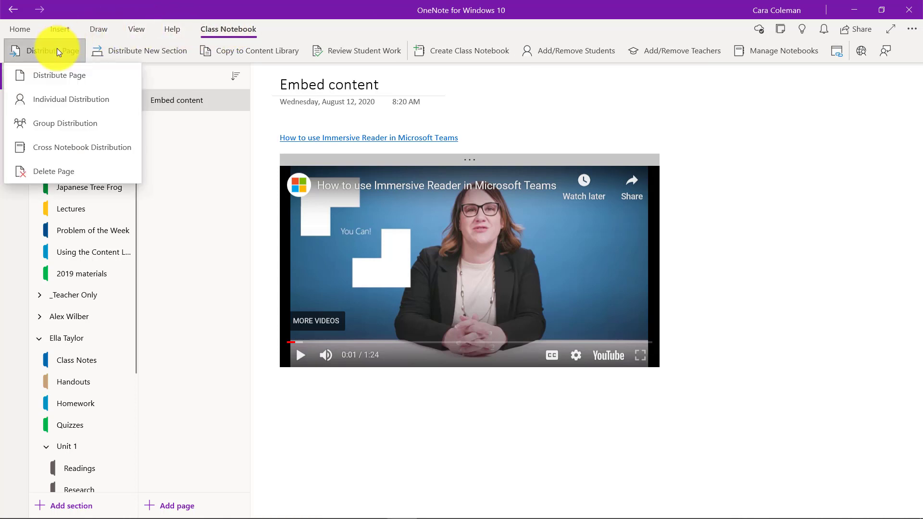
left_click(63, 77)
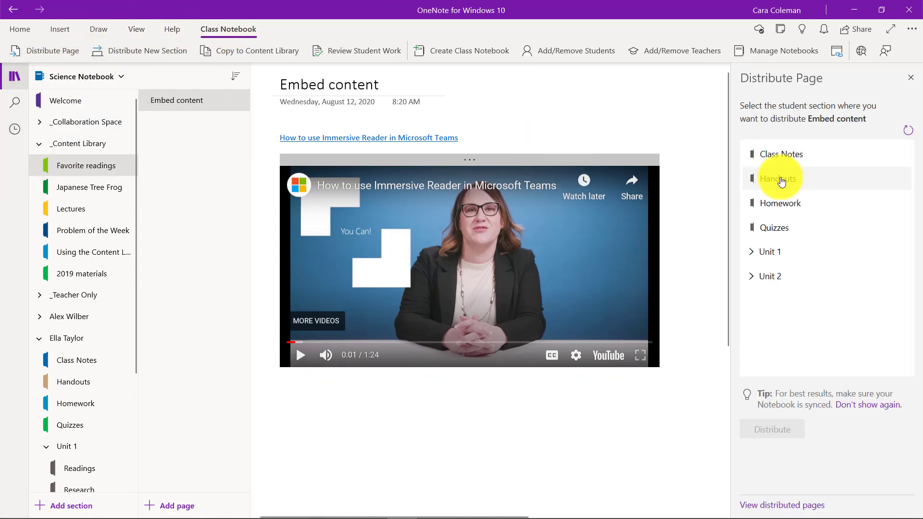
left_click(782, 180)
left_click(782, 441)
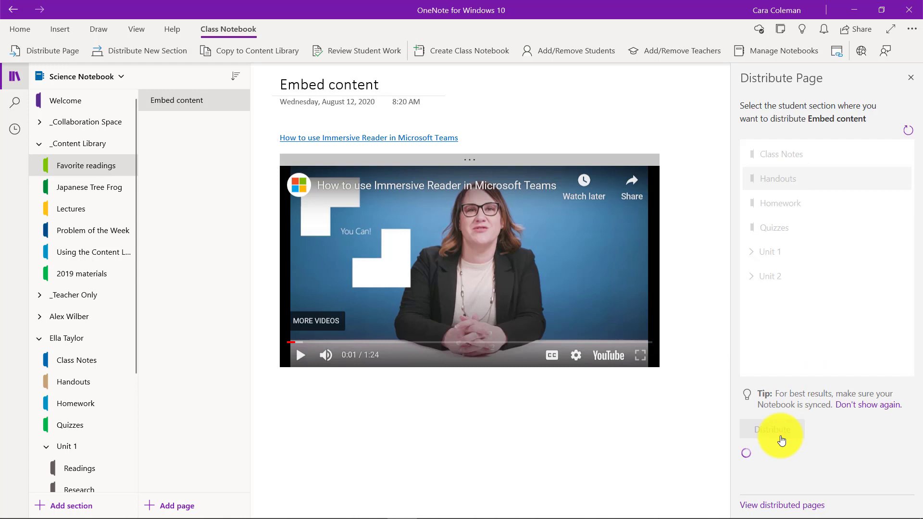
left_click(910, 78)
Open a student's Handouts section to view the distributed Embed content page
left_click(186, 210)
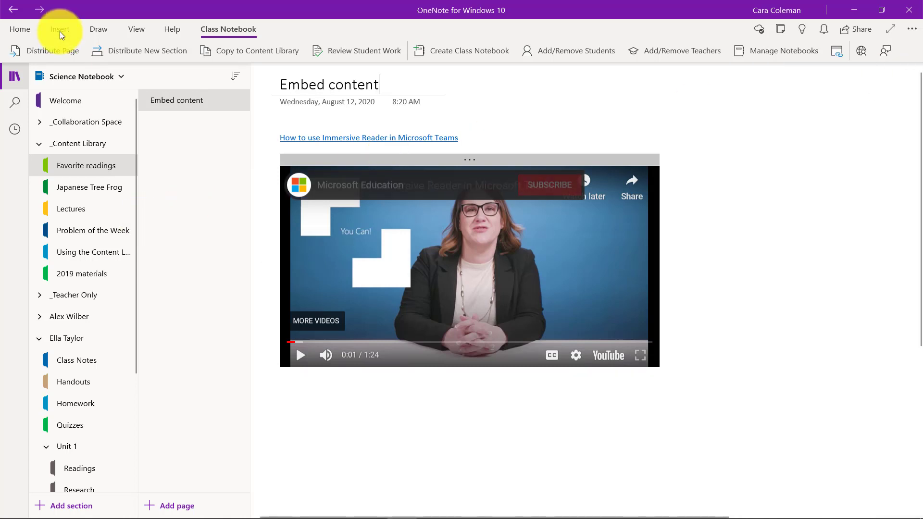
scroll(72, 288, "down", 2)
left_click(70, 336)
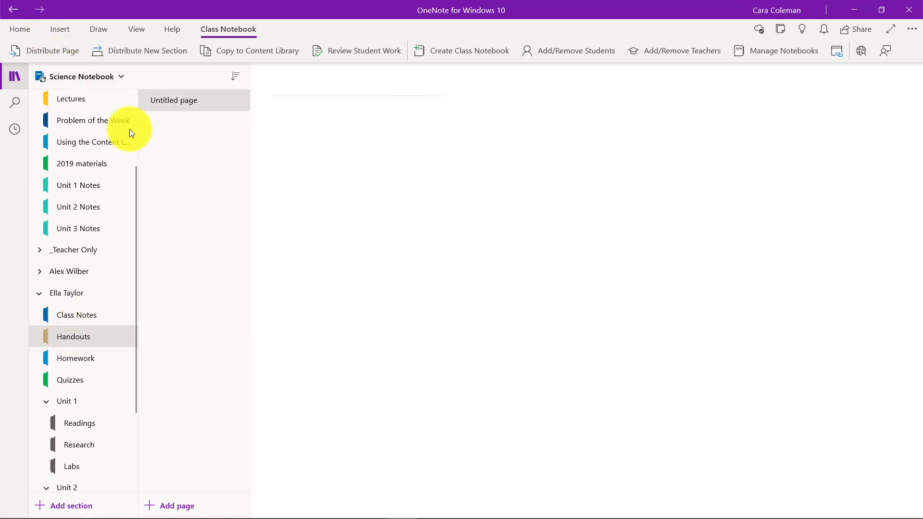
left_click(176, 122)
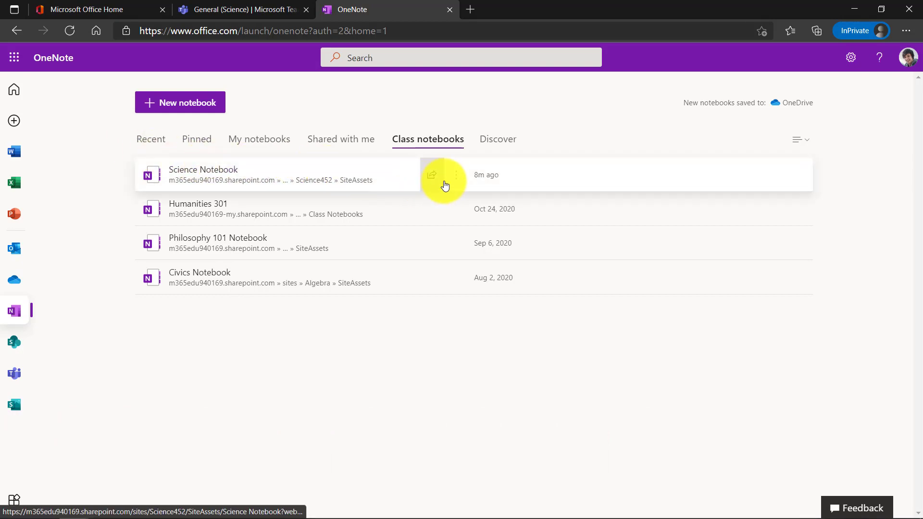
Save a copy of Science Notebook to the personal Microsoft account's OneDrive Documents folder
left_click(446, 180)
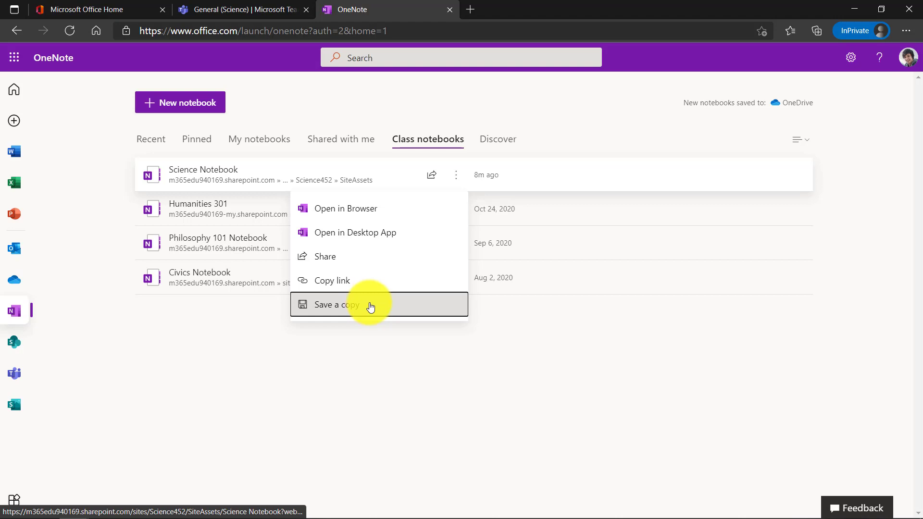
left_click(405, 307)
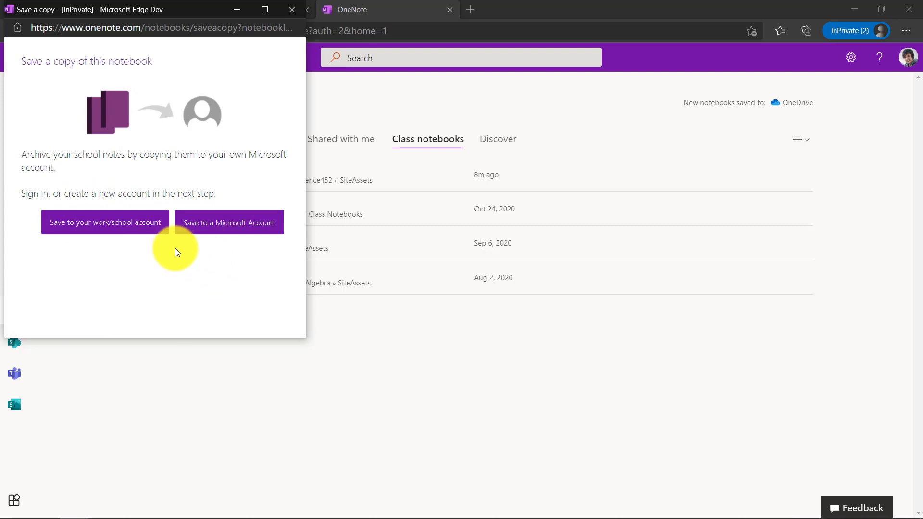
left_click(264, 224)
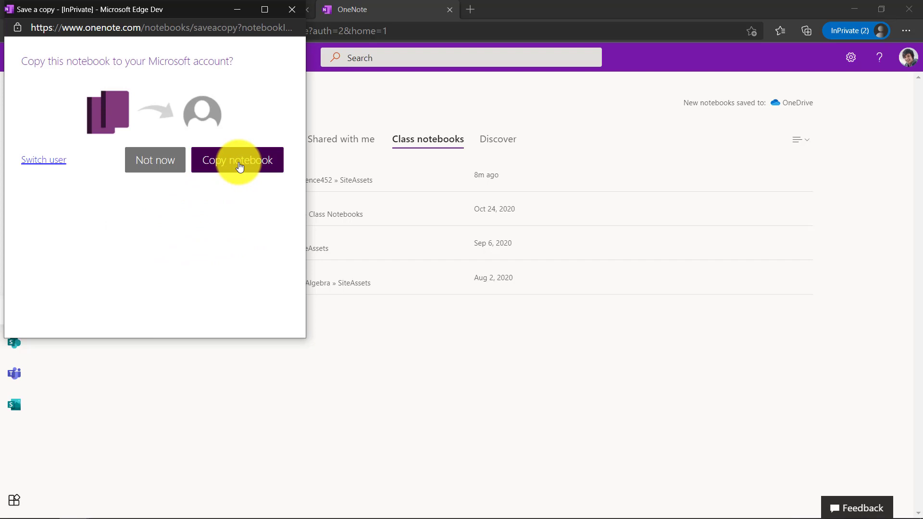
left_click(240, 167)
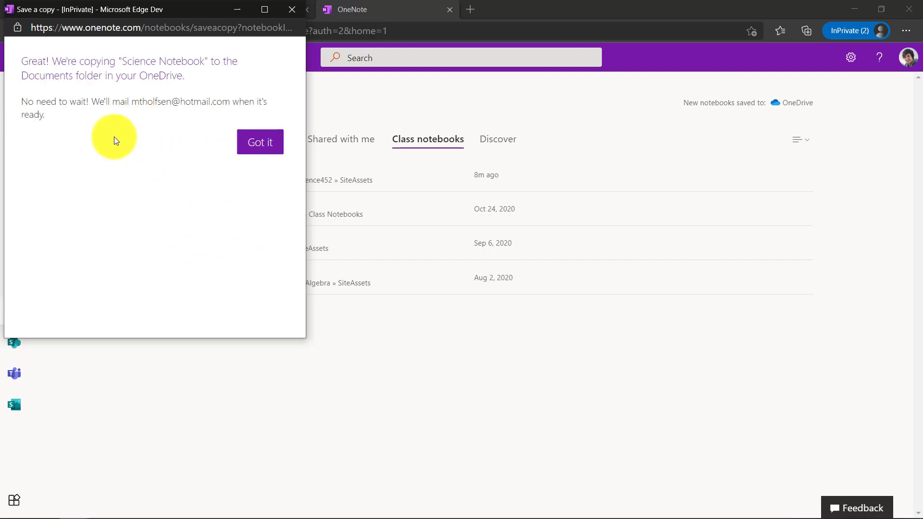
Open the copied Science Notebook and expand a student's and the _Content Library section groups
left_click(259, 141)
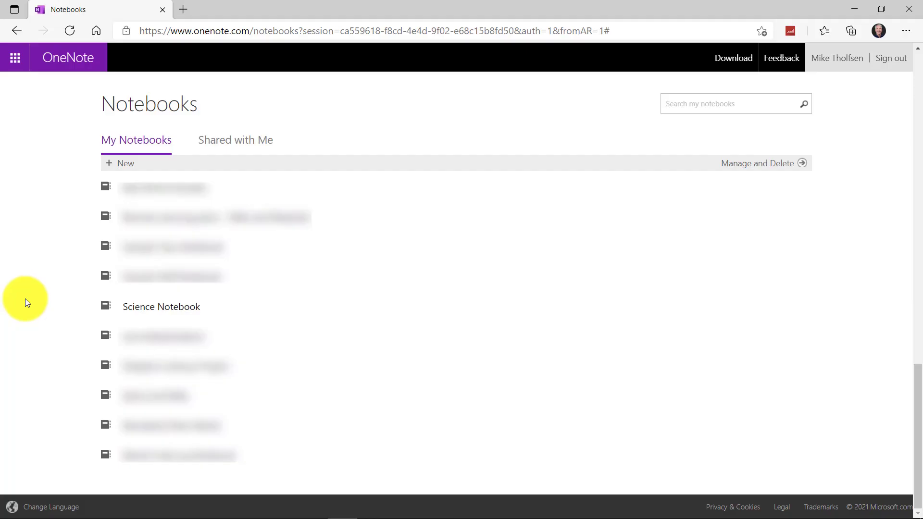
left_click(204, 308)
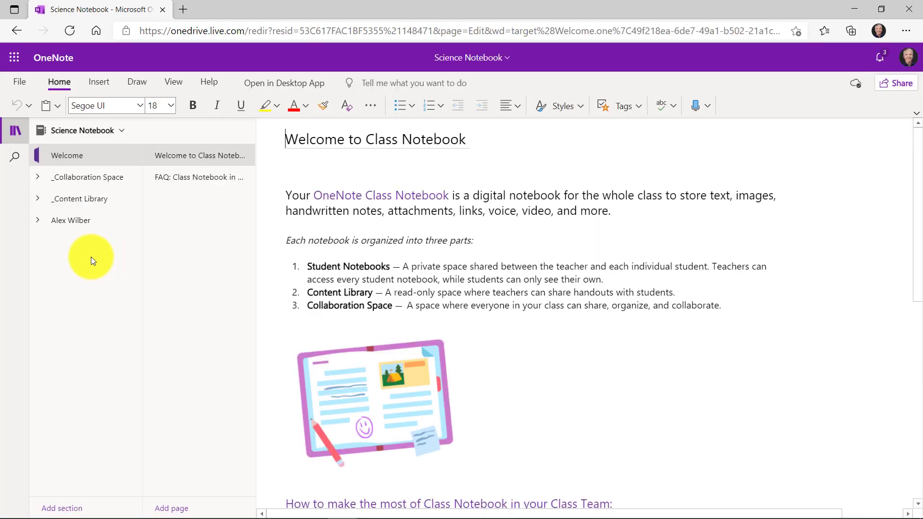
left_click(39, 222)
left_click(37, 199)
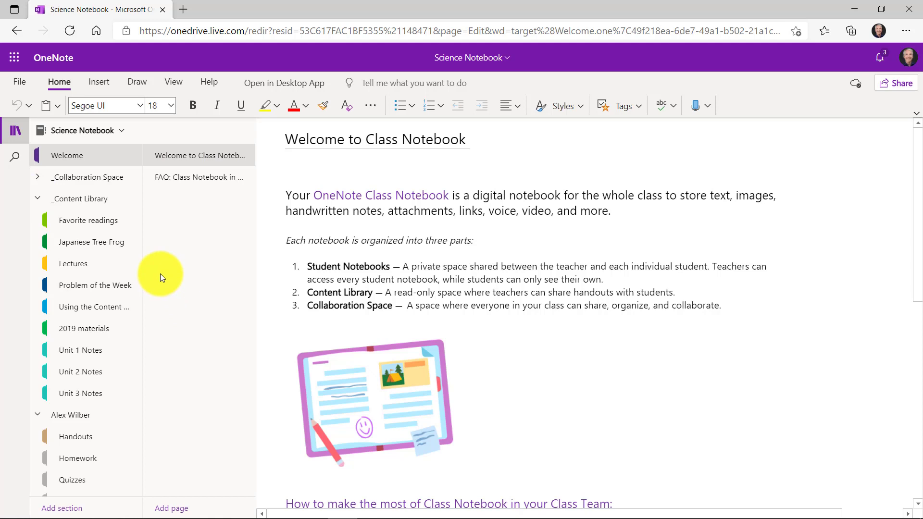
left_click(38, 199)
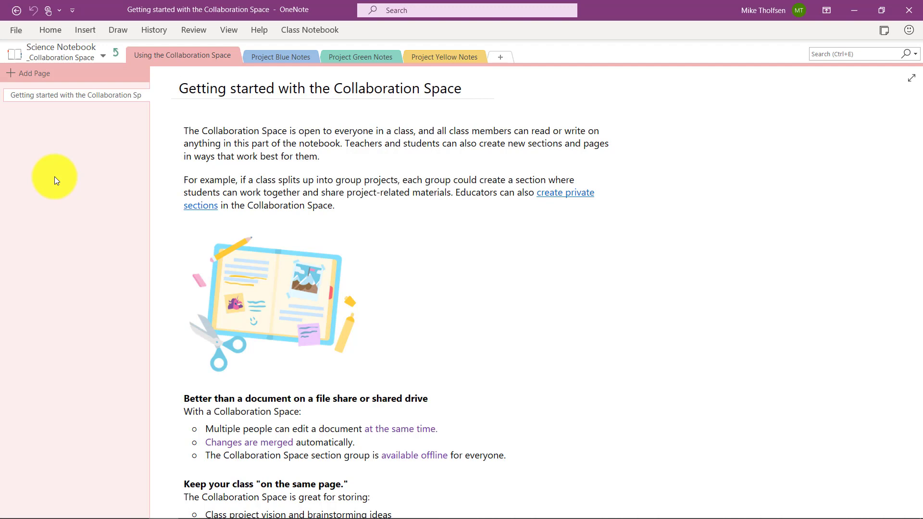
Create a page titled 'Create lots of pages fast' and paste the Student 1–25 list
key("ctrl+n")
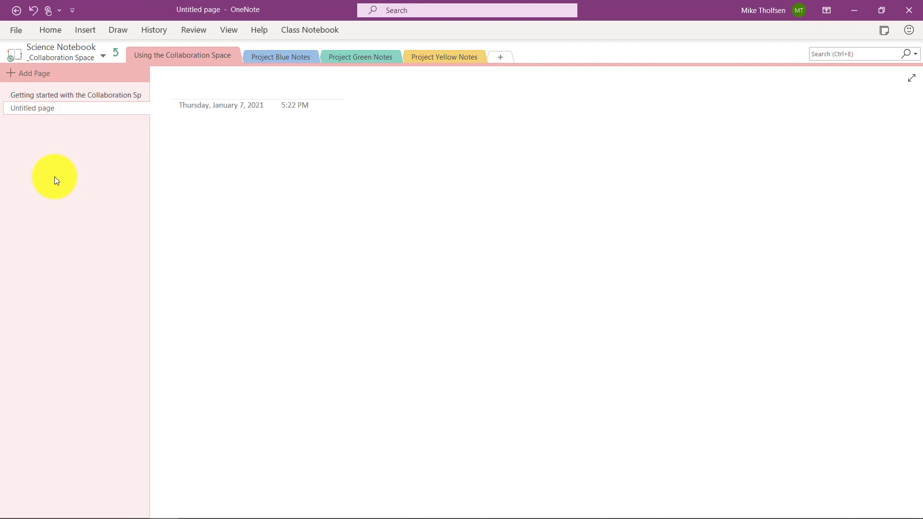
type("Create lots of pages fast")
key("Return")
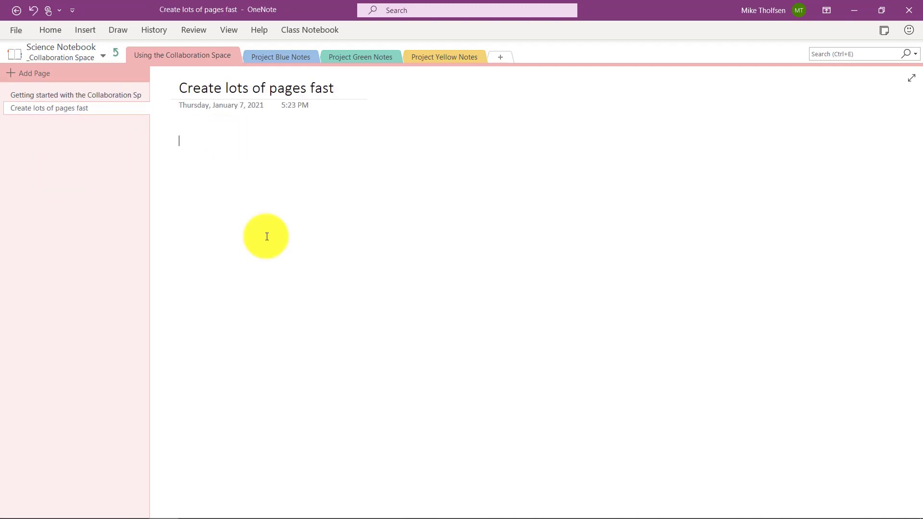
key("ctrl+v")
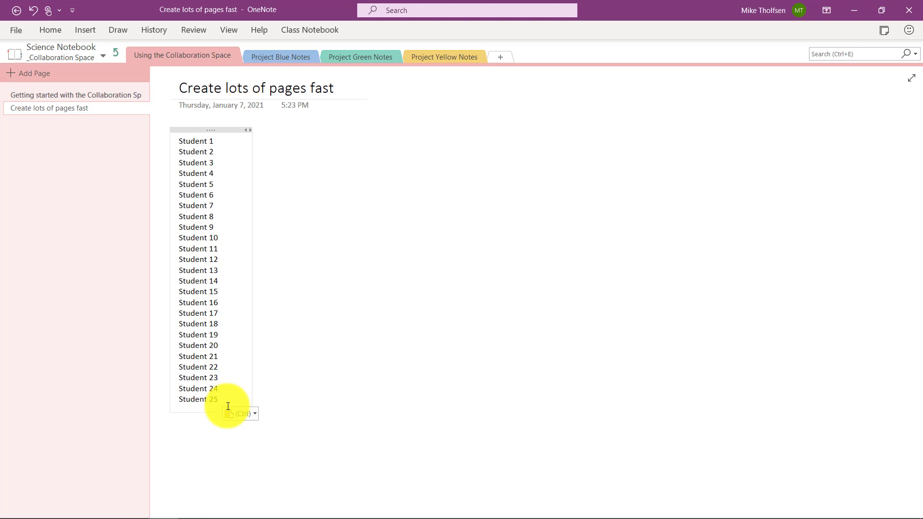
Select the whole student list and use Link to Pages to create 25 linked pages
key("shift+Home")
key("shift+Up")
key("shift+Up")
key("shift+Up")
key("shift+Up")
key("shift+Up")
key("shift+Up")
key("shift+Up")
key("shift+Up")
key("shift+Up")
key("shift+Up")
key("shift+Up")
key("shift+Up")
key("shift+Up")
key("shift+Up")
key("shift+Up")
key("shift+Up")
key("shift+Up")
key("shift+Up")
key("shift+Up")
key("shift+Up")
key("shift+Up")
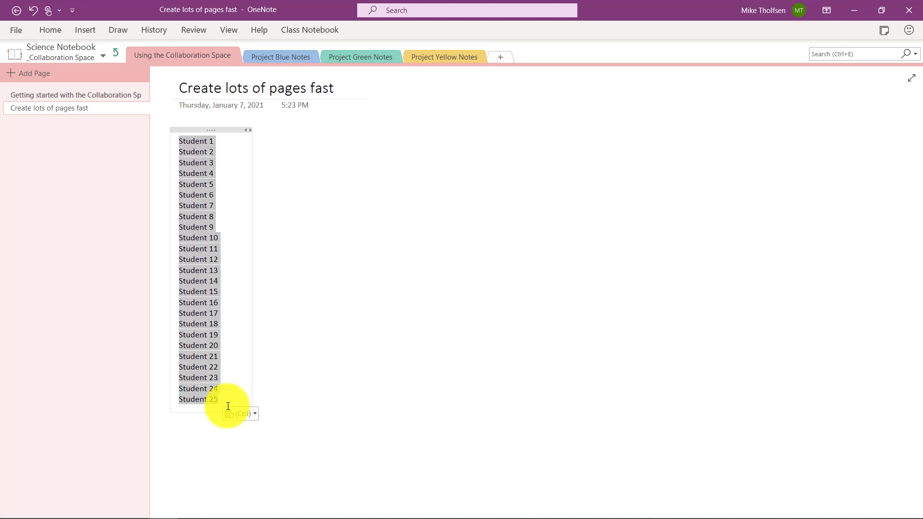
right_click(204, 187)
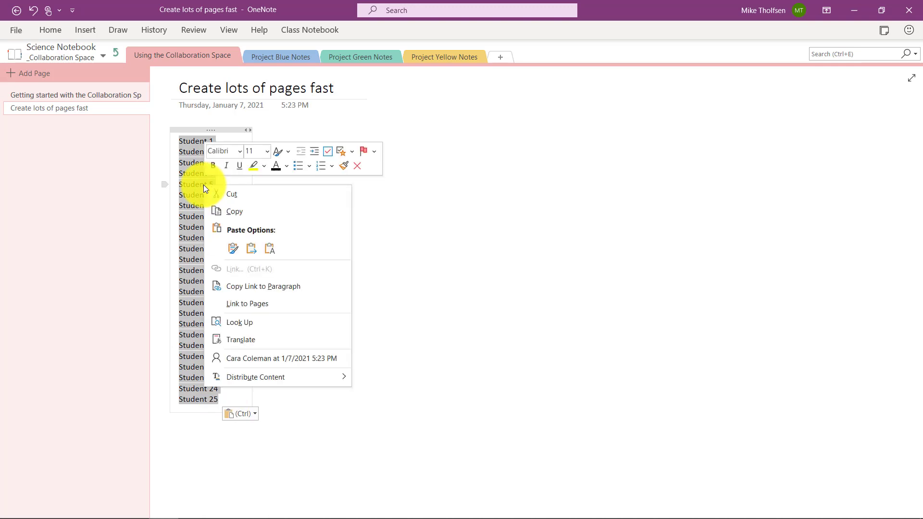
left_click(304, 304)
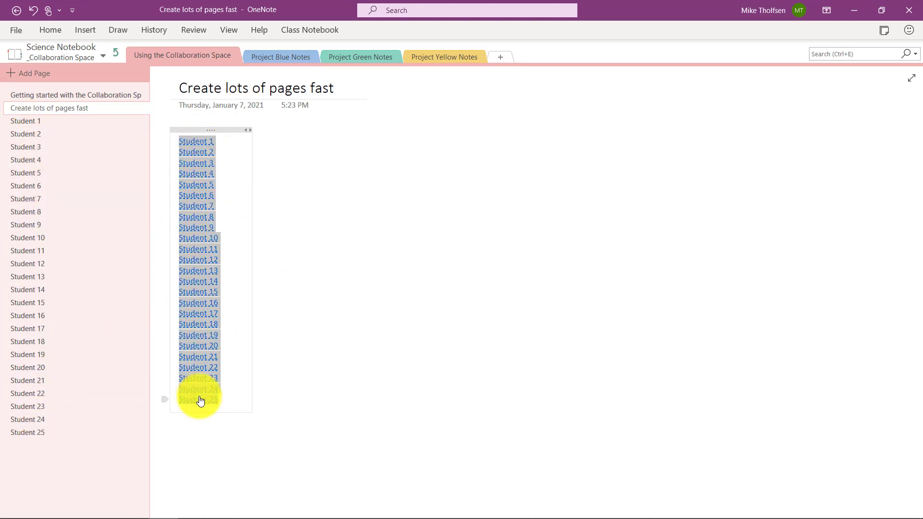
Open the Student 1 page, then return to 'Create lots of pages fast'
left_click(347, 81)
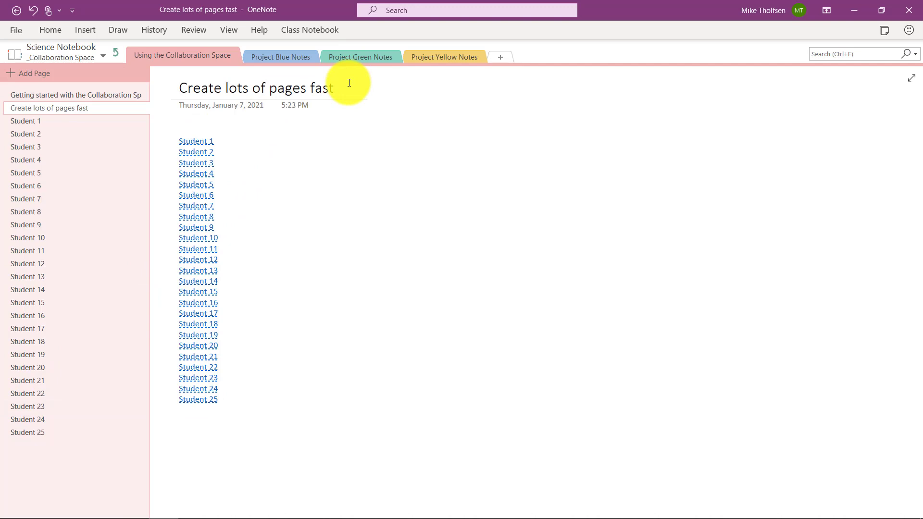
left_click(41, 122)
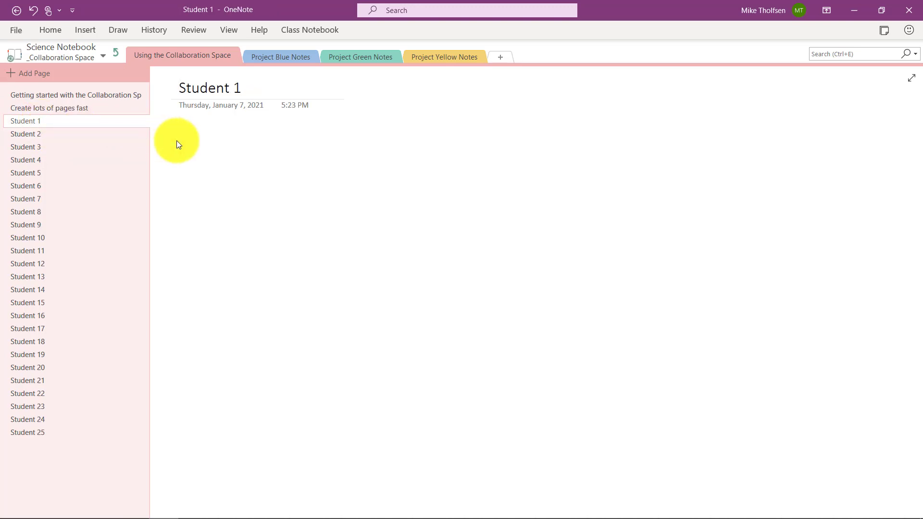
left_click(54, 108)
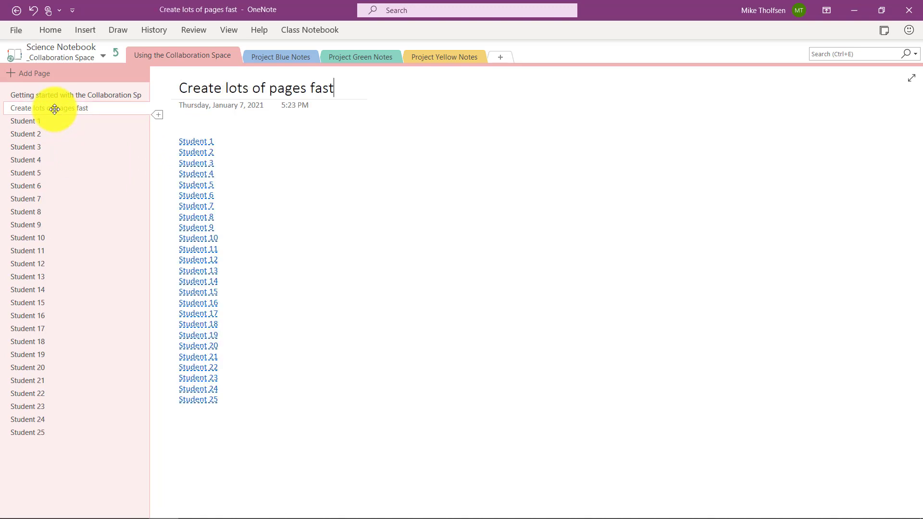